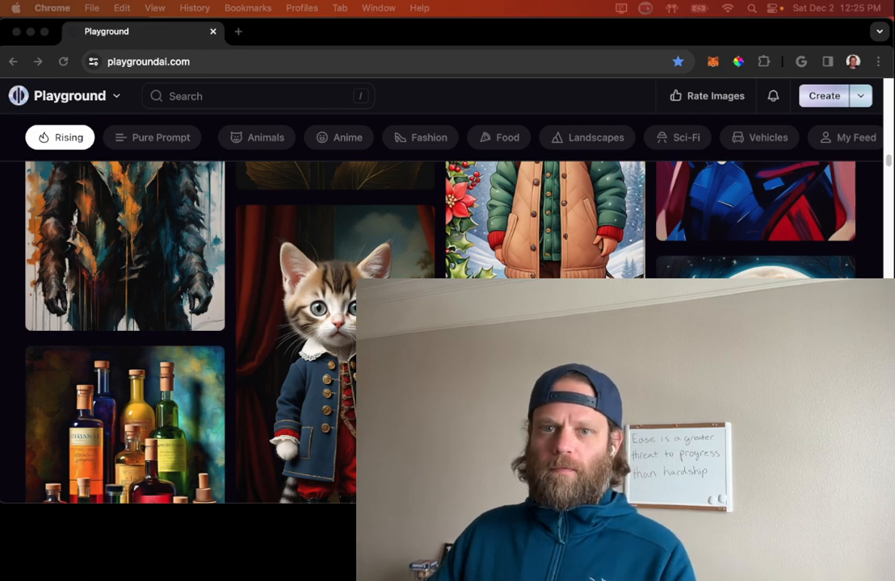
# Step: Switch to Photo Booth and move its window off the screen so the Playground page is clear
pyautogui.press('super+Tab')
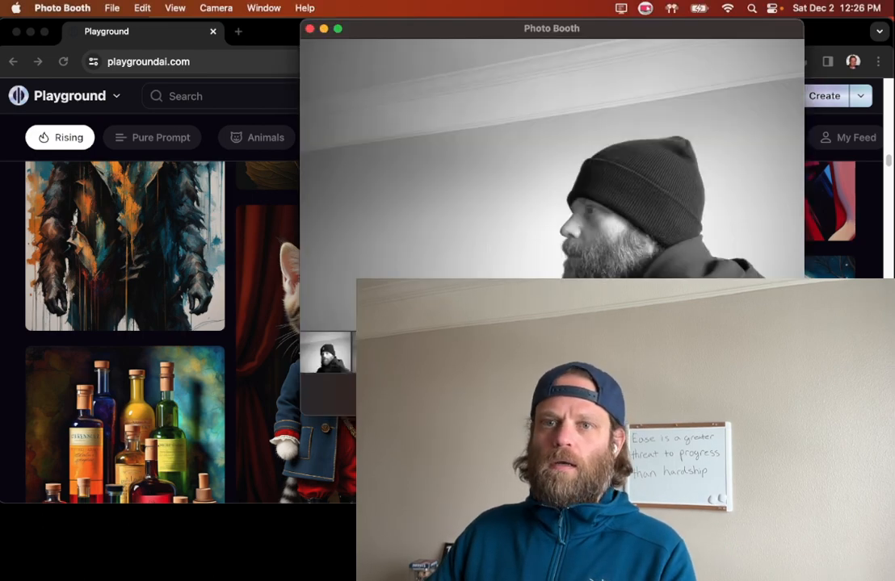
pyautogui.moveTo(440, 35); pyautogui.dragTo(0, 77)
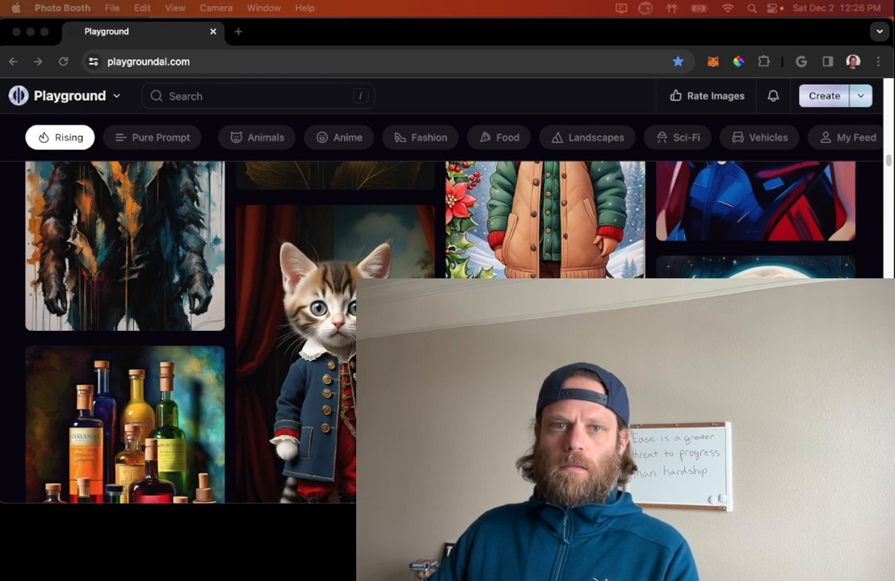
pyautogui.moveTo(2, 77); pyautogui.dragTo(0, 44)
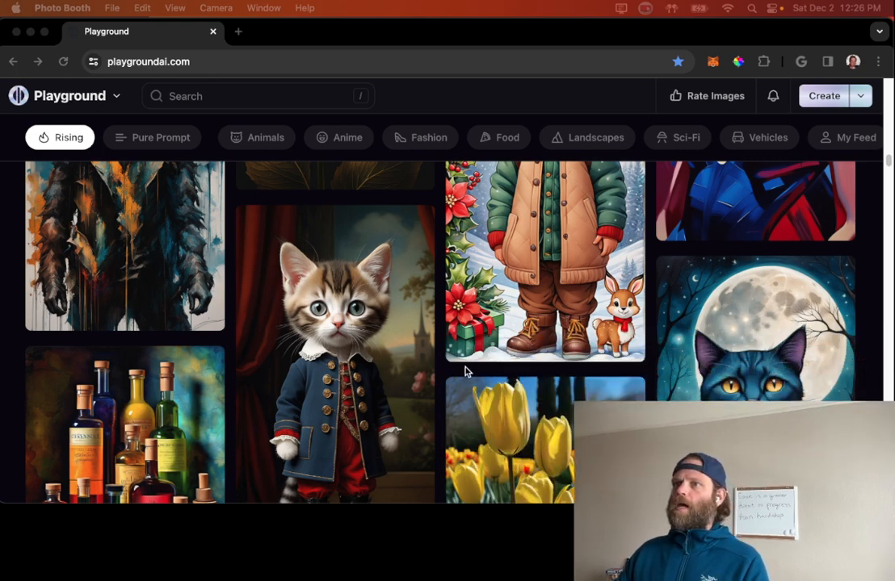
# Step: Examine the prompt details of the "A boy Stickers" post, close it and browse more images in the Rising feed
pyautogui.scroll(2, 553, 296)
pyautogui.click(553, 287)
pyautogui.click(552, 268)
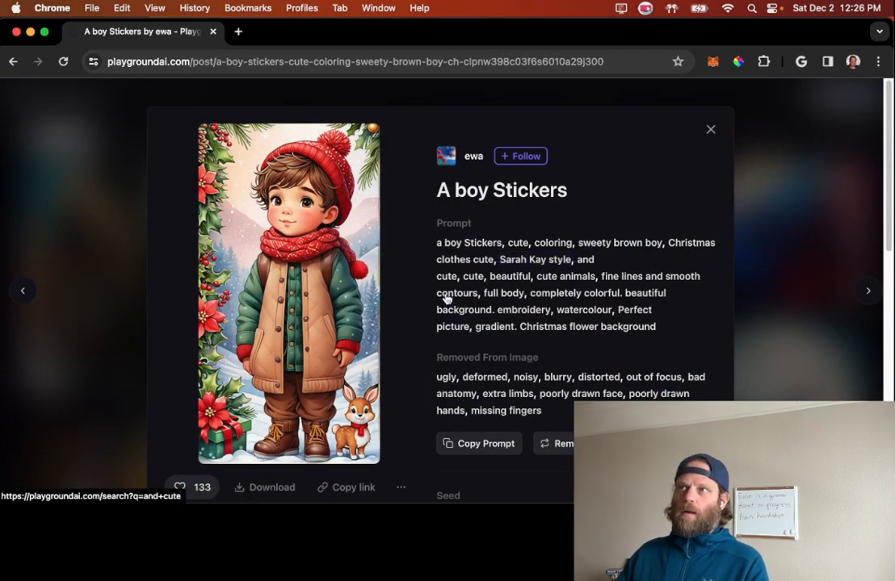
pyautogui.click(710, 129)
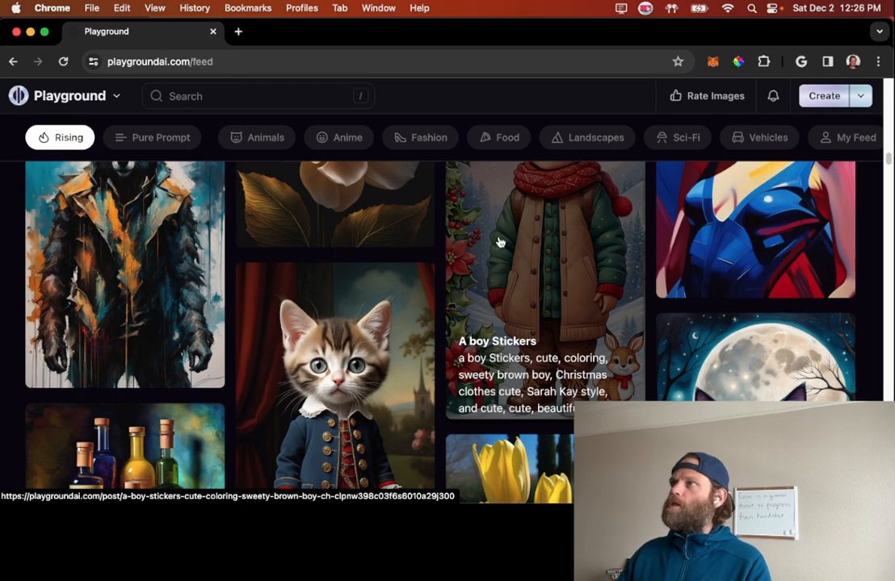
pyautogui.scroll(-5, 494, 244)
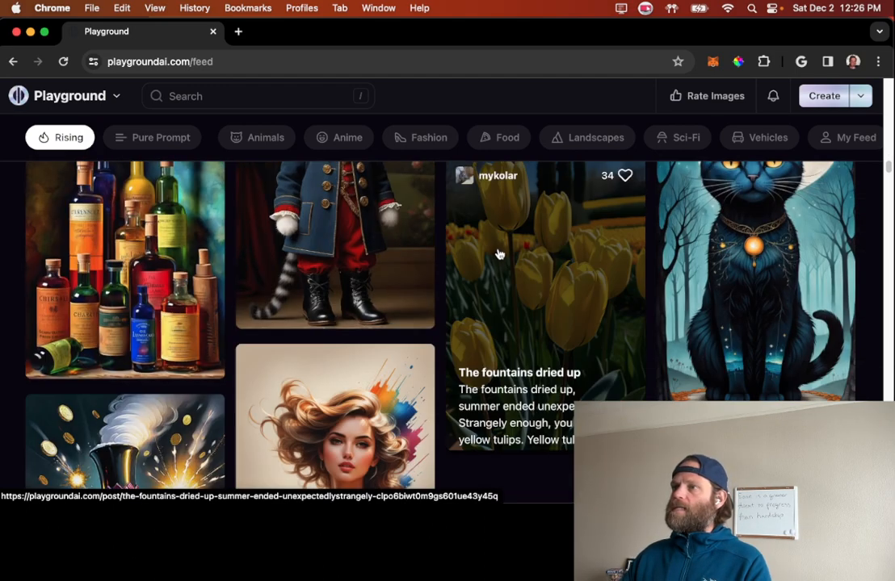
pyautogui.scroll(-2, 500, 245)
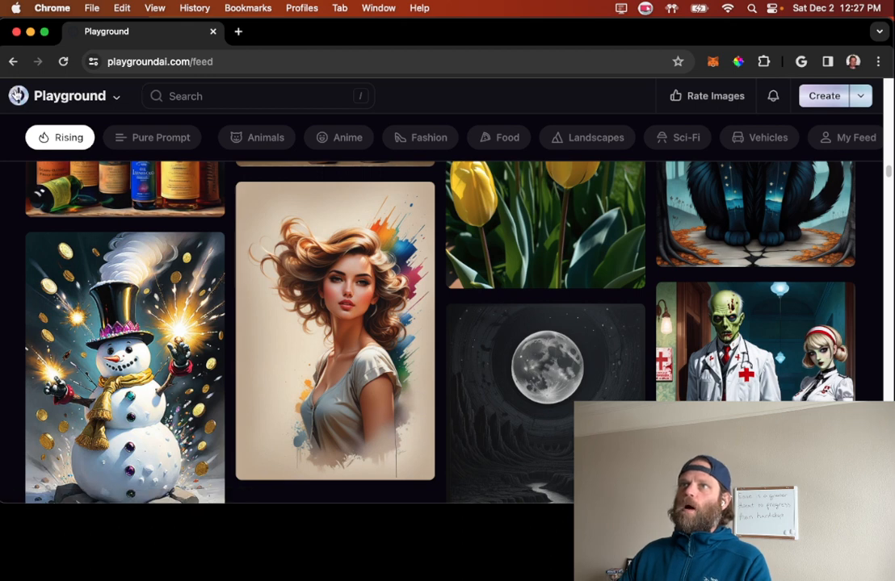
# Step: Open the last canvas file
pyautogui.click(16, 95)
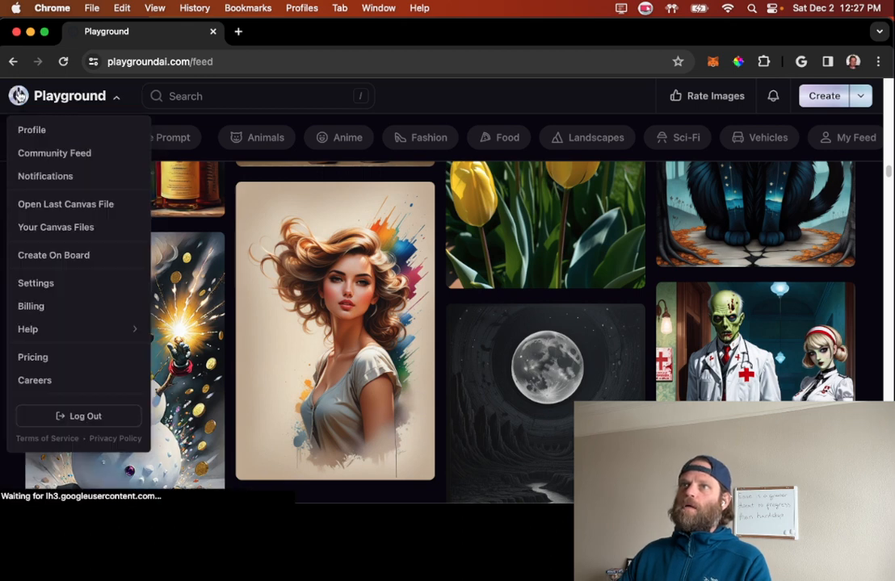
pyautogui.click(58, 211)
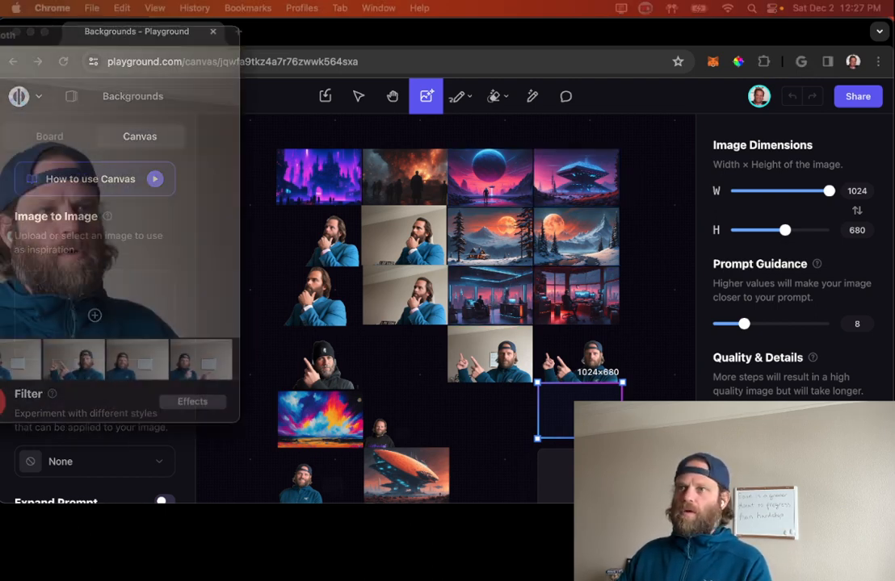
# Step: Load the photo pointing at the whiteboard from Photo Booth as the Image to Image source and generate it in the canvas's generation frame
pyautogui.moveTo(0, 30); pyautogui.dragTo(474, 71)
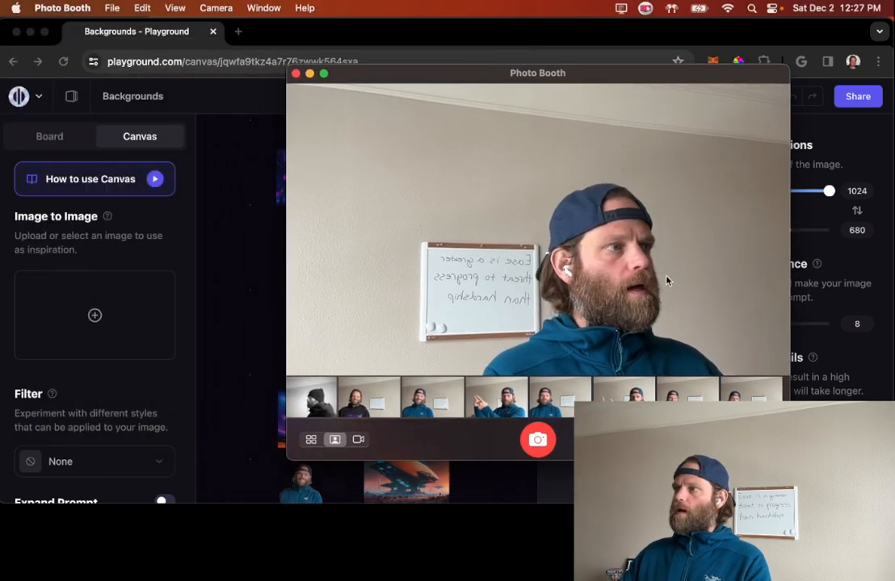
pyautogui.moveTo(495, 397); pyautogui.dragTo(95, 322)
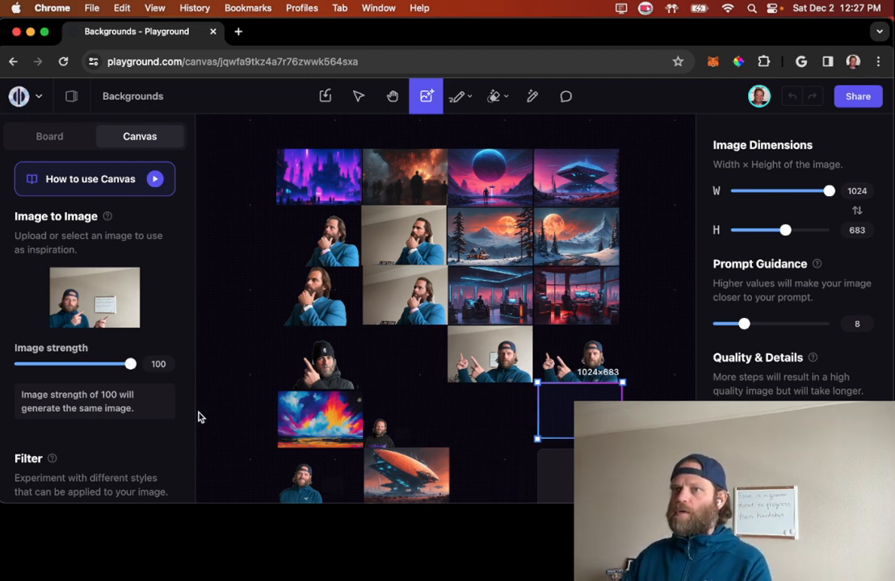
pyautogui.scroll(-2, 170, 396)
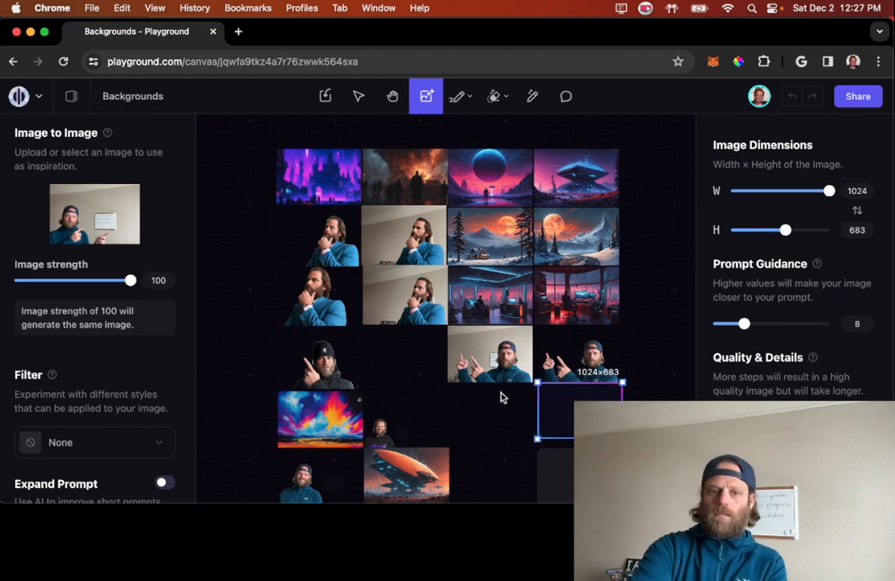
pyautogui.hscroll(3, 501, 395)
pyautogui.scroll(-2, 501, 395)
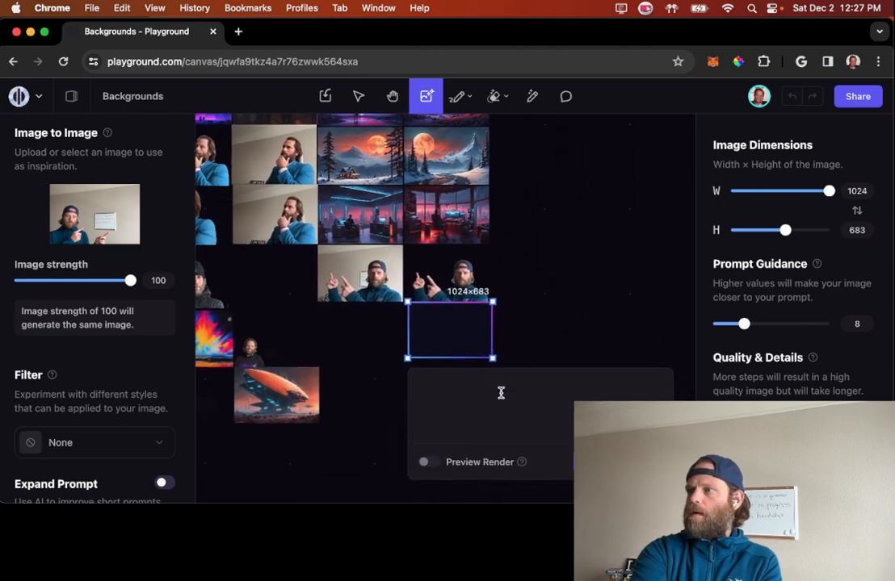
pyautogui.scroll(-1, 501, 393)
pyautogui.hscroll(1, 501, 393)
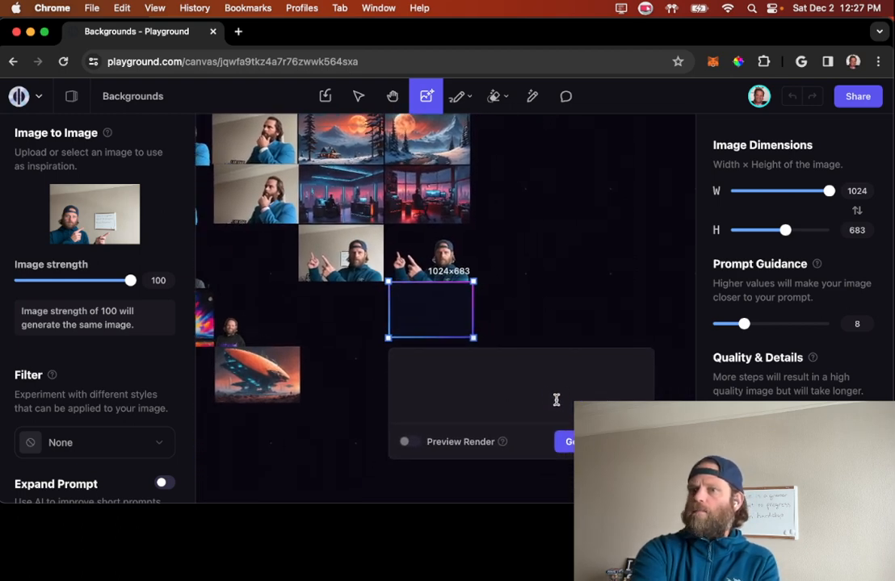
pyautogui.click(599, 441)
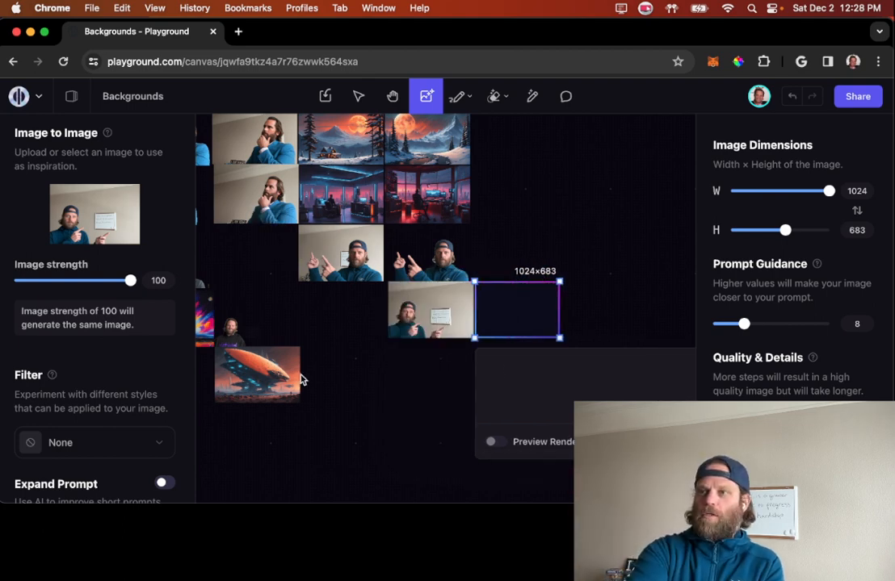
# Step: Remove the background from the newly generated whiteboard photo and deselect it
pyautogui.click(429, 363)
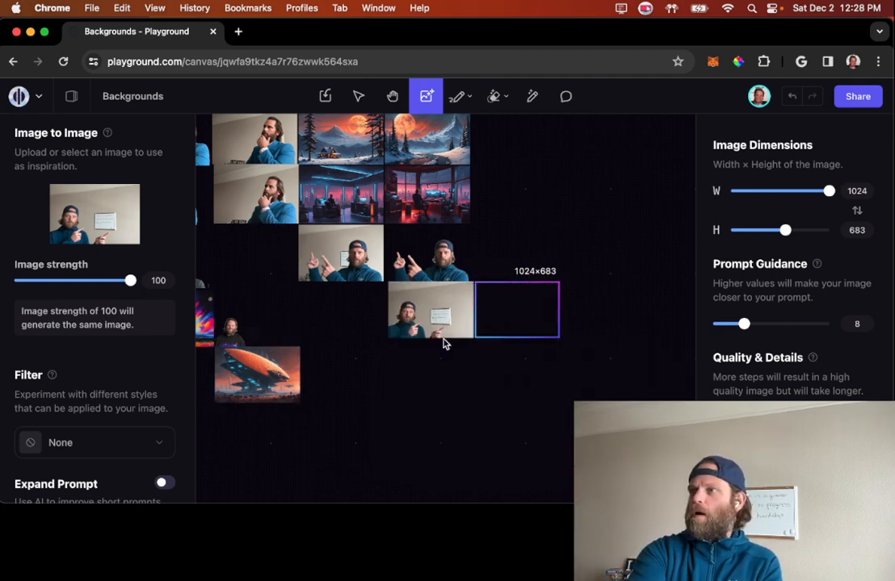
pyautogui.scroll(5, 442, 343)
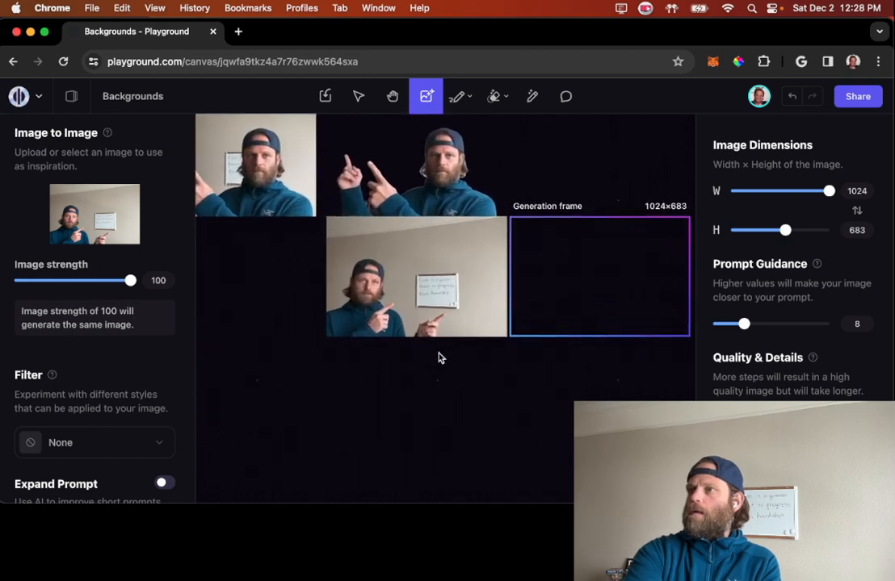
pyautogui.moveTo(480, 293)
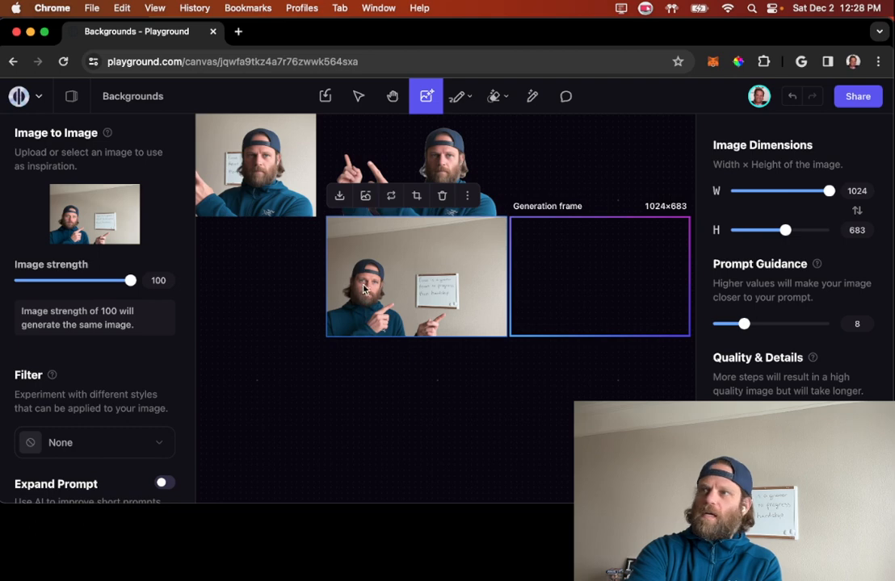
pyautogui.scroll(8, 412, 302)
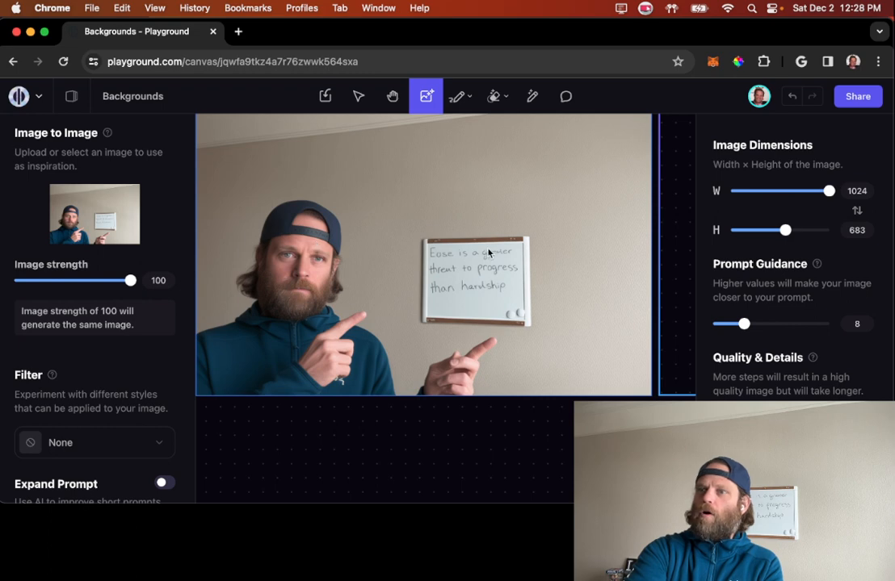
pyautogui.scroll(-5, 486, 256)
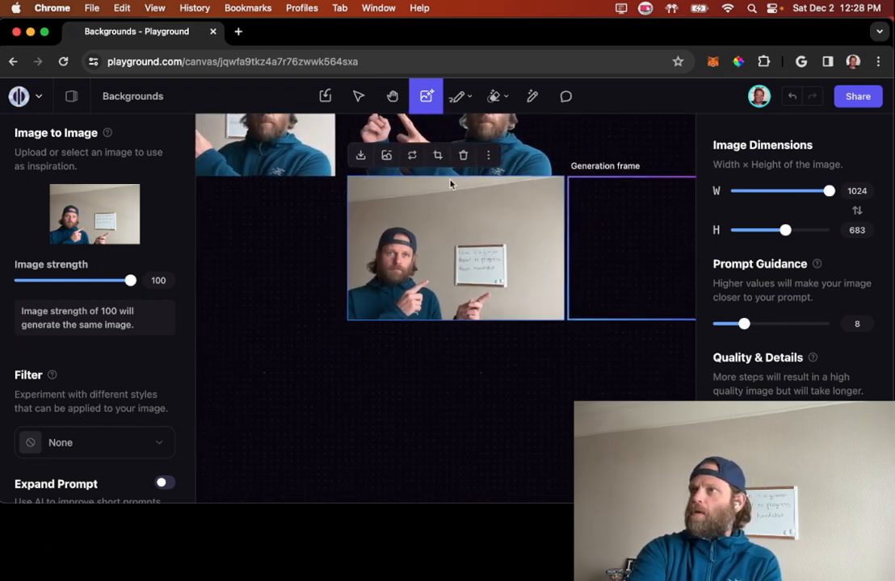
pyautogui.click(434, 259)
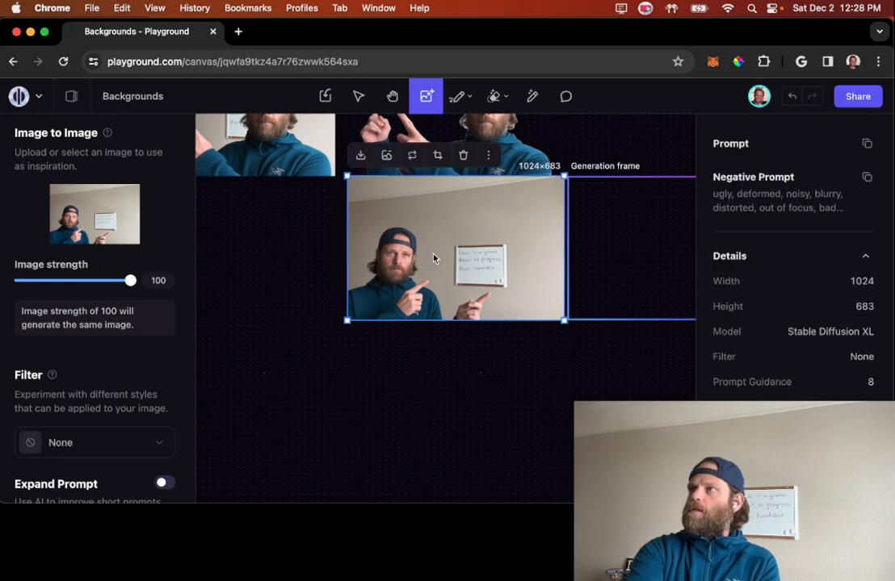
pyautogui.click(387, 157)
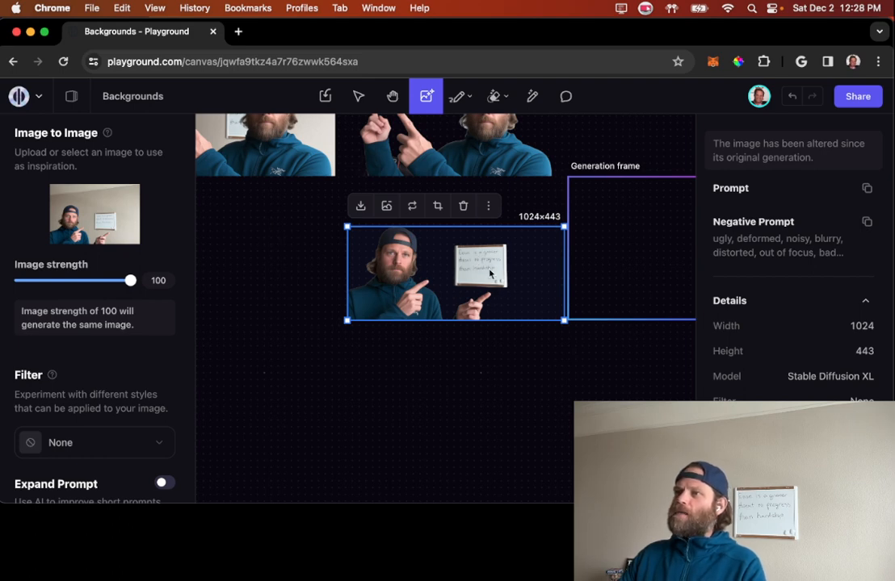
pyautogui.click(431, 389)
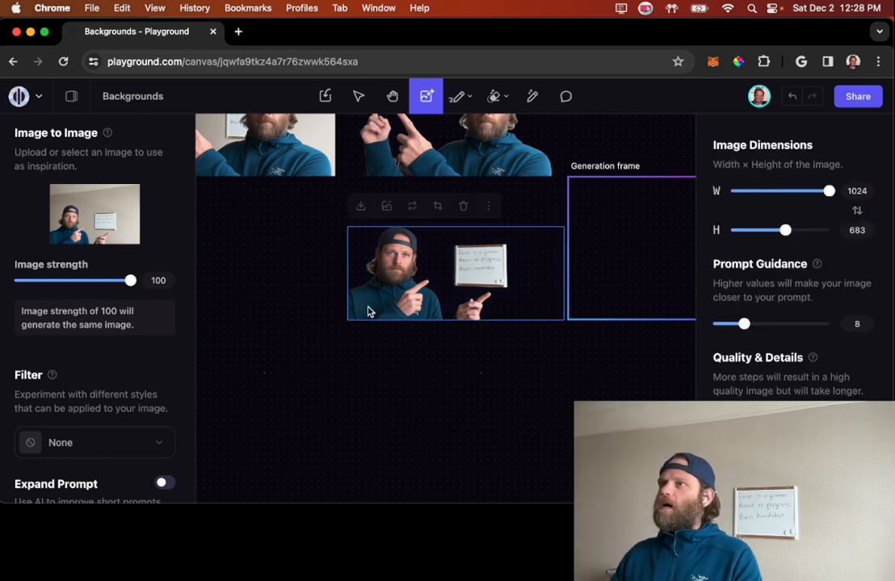
# Step: Examine the earlier background-free portraits on the canvas, including the blue suit, black beanie and cap cut-outs
pyautogui.scroll(5, 273, 346)
pyautogui.hscroll(-2, 273, 346)
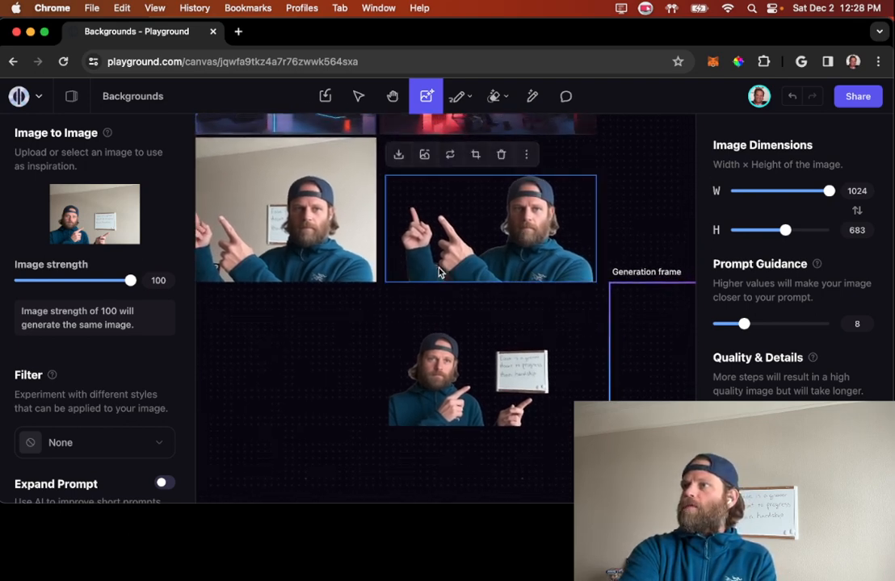
pyautogui.scroll(-3, 440, 269)
pyautogui.hscroll(-3, 440, 270)
pyautogui.hscroll(-5, 440, 269)
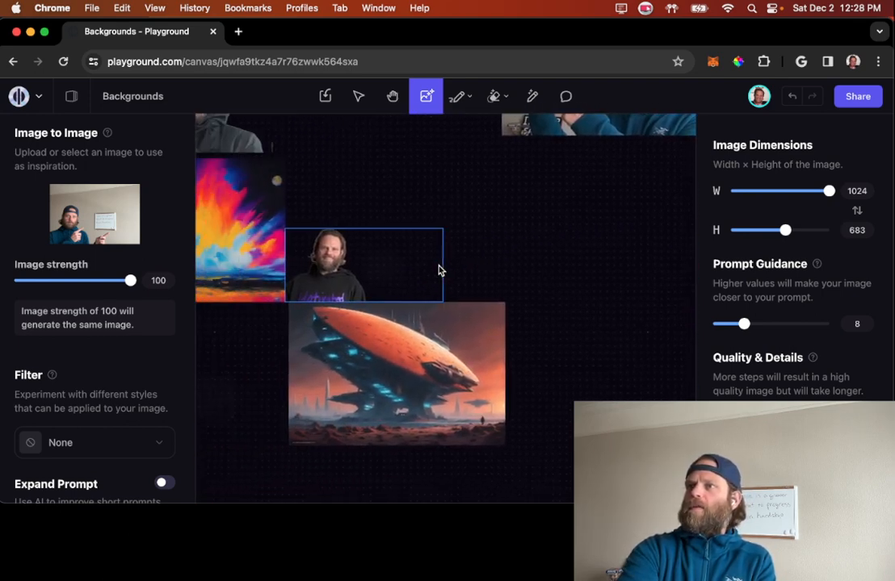
pyautogui.scroll(2, 440, 270)
pyautogui.hscroll(-3, 439, 269)
pyautogui.scroll(1, 439, 269)
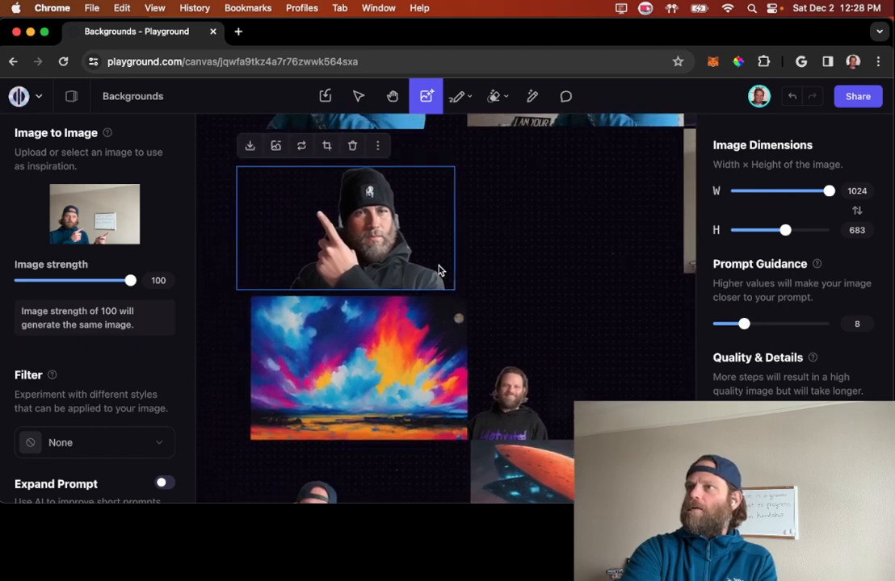
pyautogui.scroll(-5, 438, 270)
pyautogui.click(368, 322)
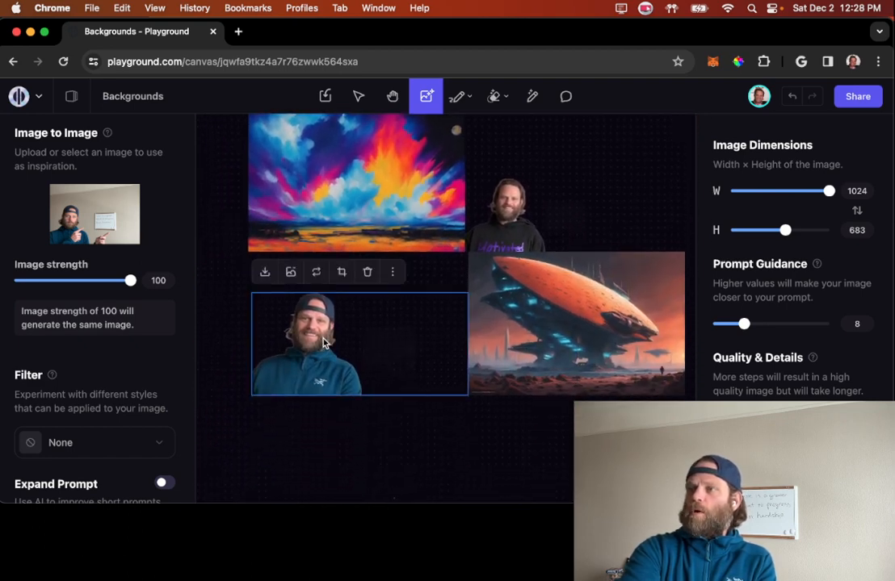
pyautogui.scroll(5, 439, 350)
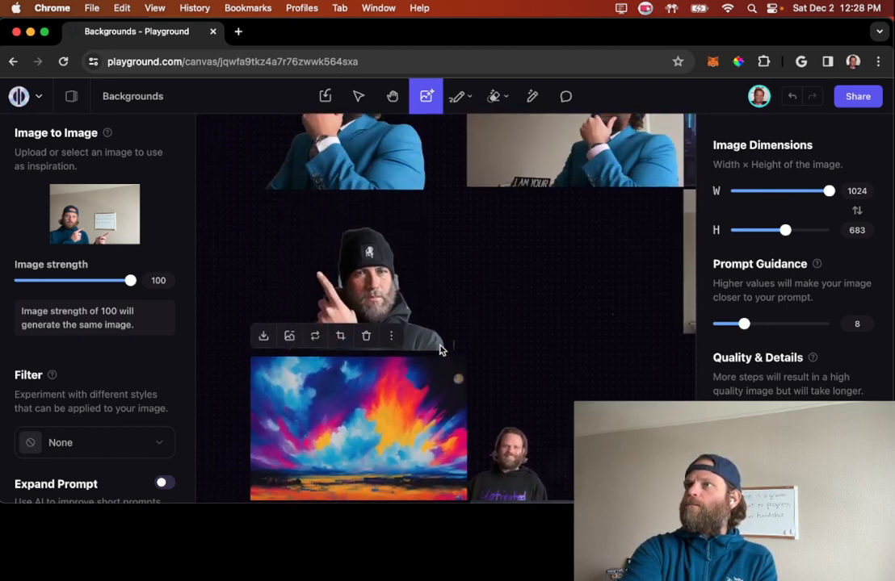
pyautogui.scroll(1, 441, 351)
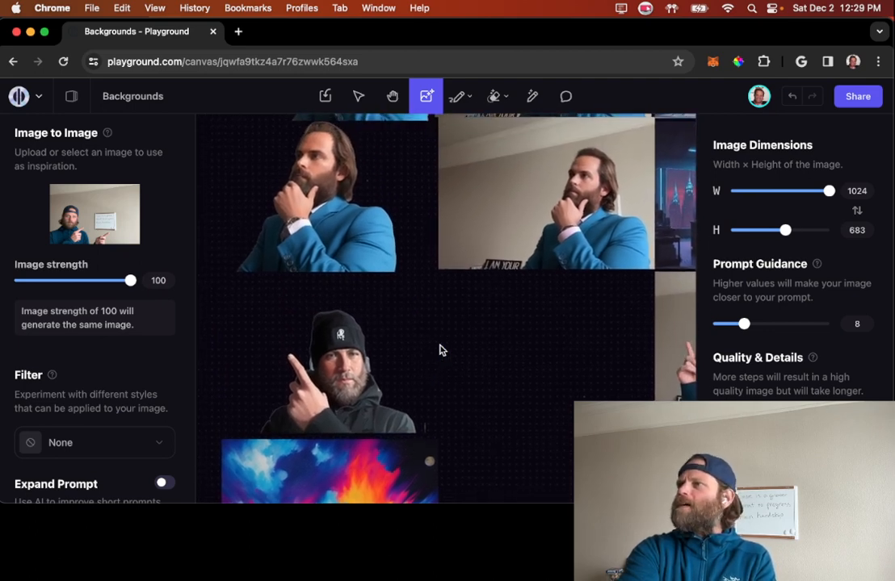
pyautogui.scroll(4, 441, 351)
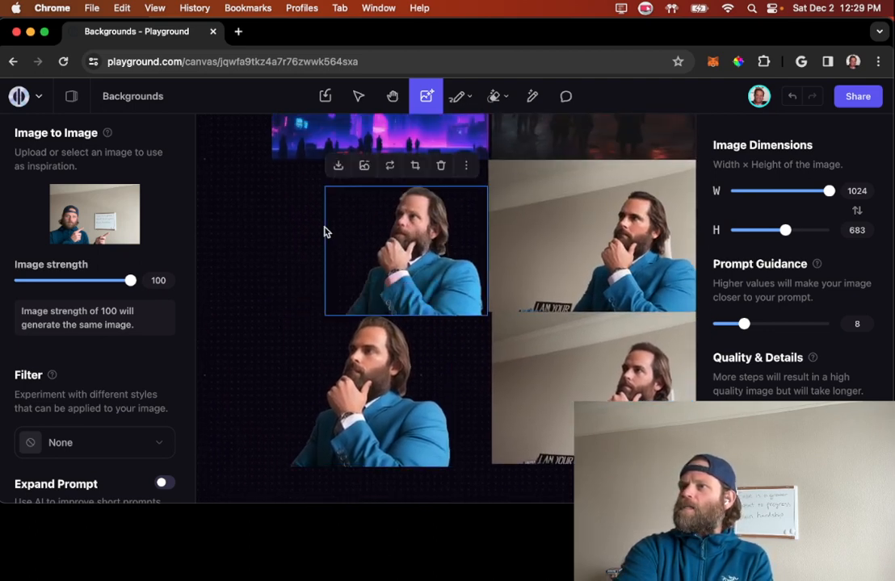
pyautogui.scroll(-3, 327, 250)
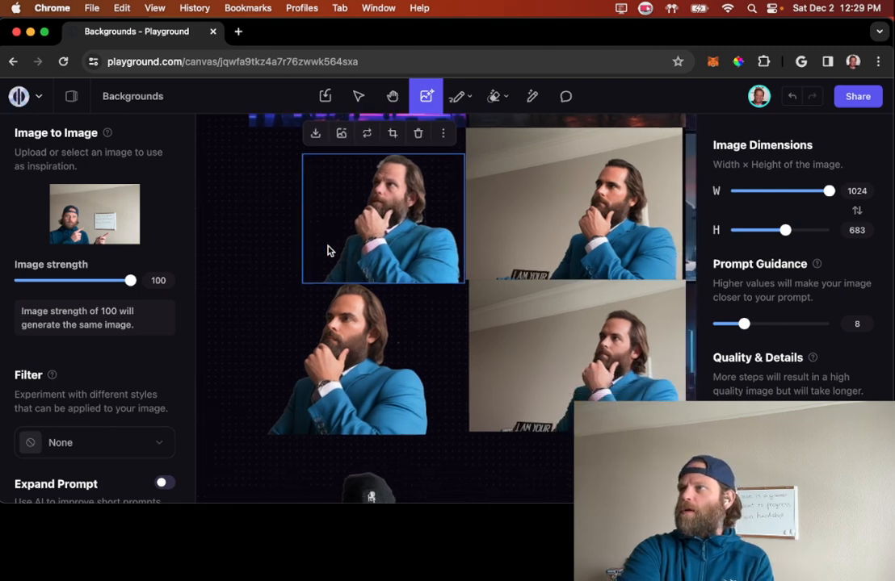
pyautogui.scroll(-4, 329, 250)
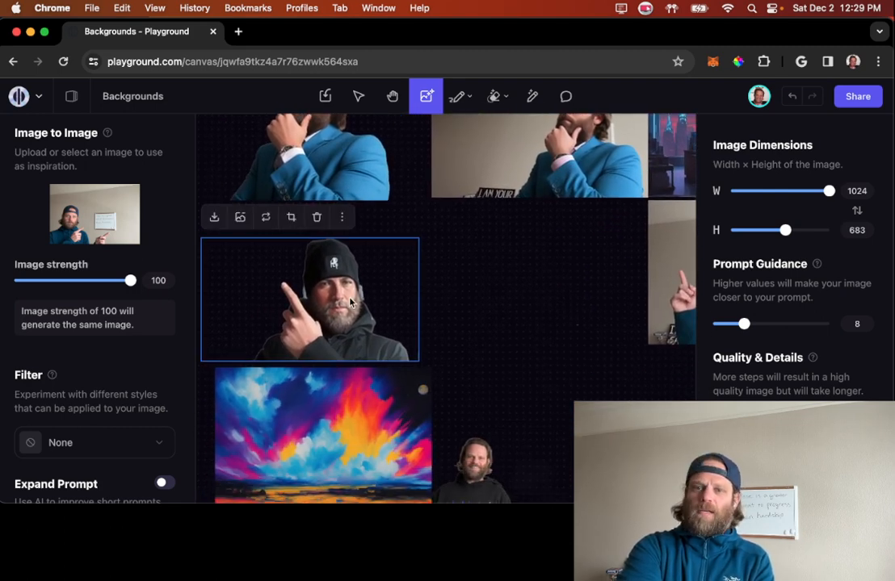
# Step: Move the generation frame directly below the whiteboard cut-out
pyautogui.scroll(-6, 526, 309)
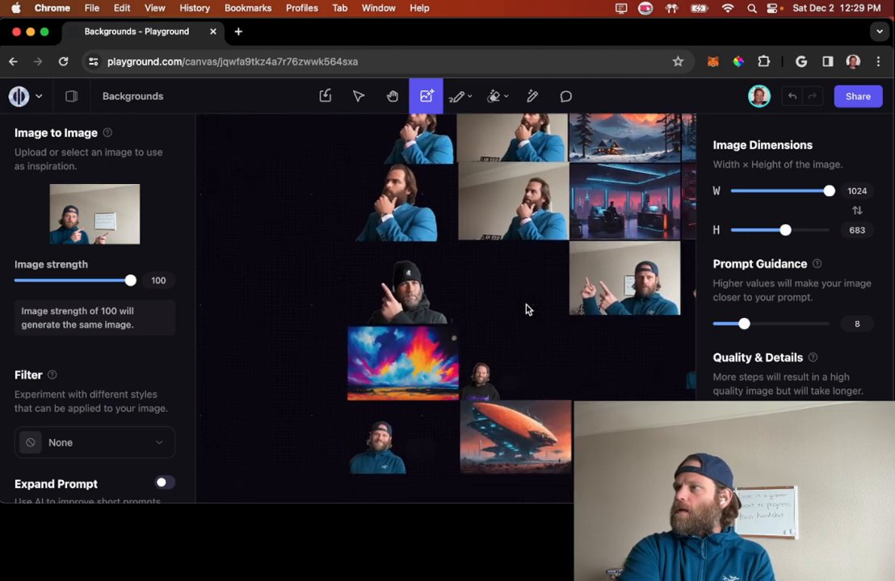
pyautogui.hscroll(5, 665, 313)
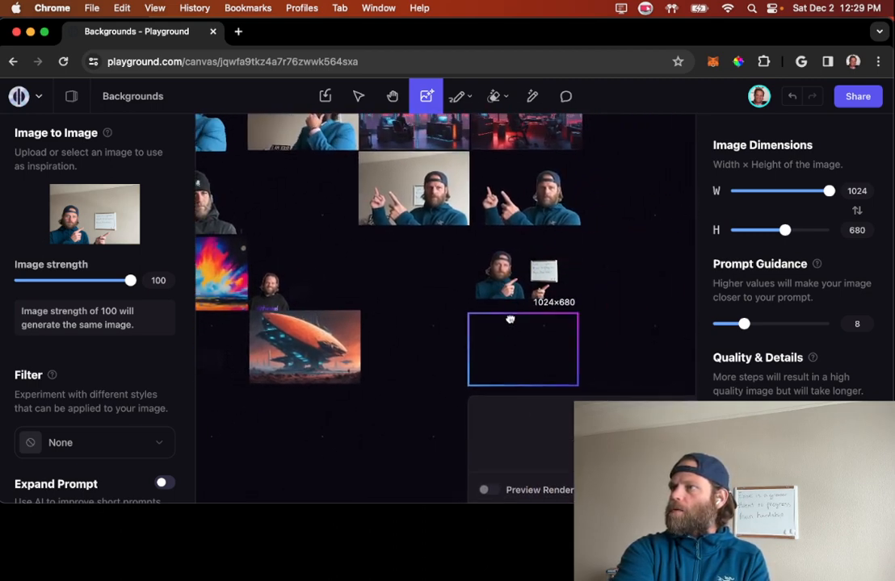
pyautogui.click(514, 310)
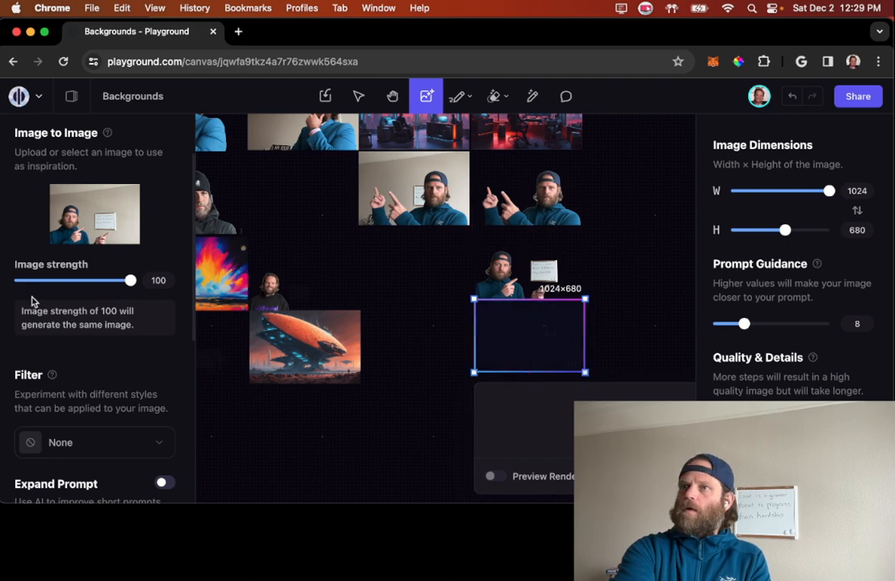
# Step: Set the Image to Image strength to 90 and choose the Black and white (3D) filter
pyautogui.moveTo(131, 283); pyautogui.dragTo(118, 286)
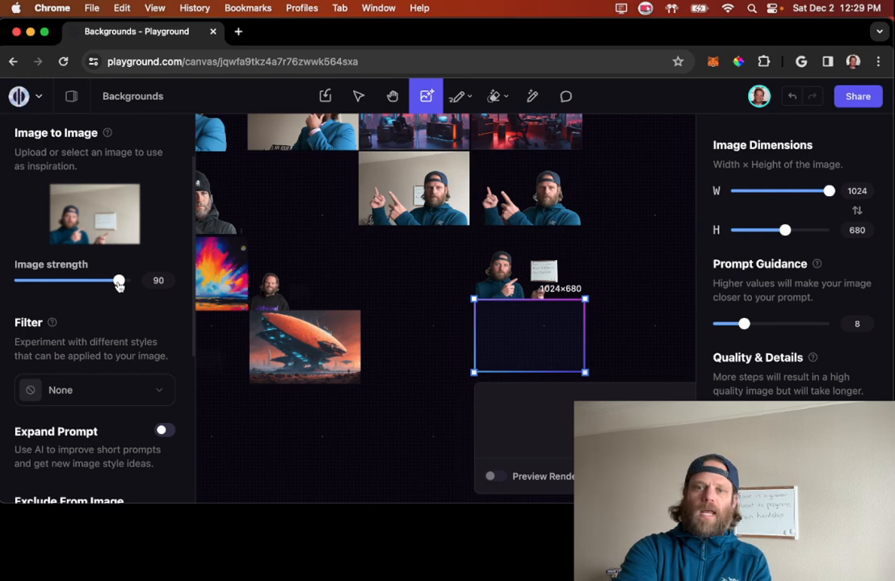
pyautogui.scroll(-3, 139, 320)
pyautogui.click(159, 303)
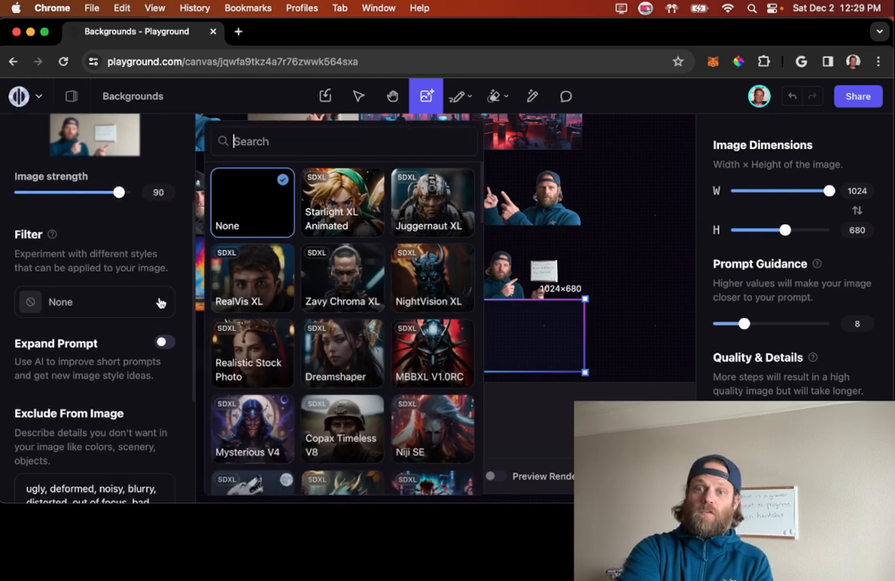
pyautogui.scroll(-10, 363, 317)
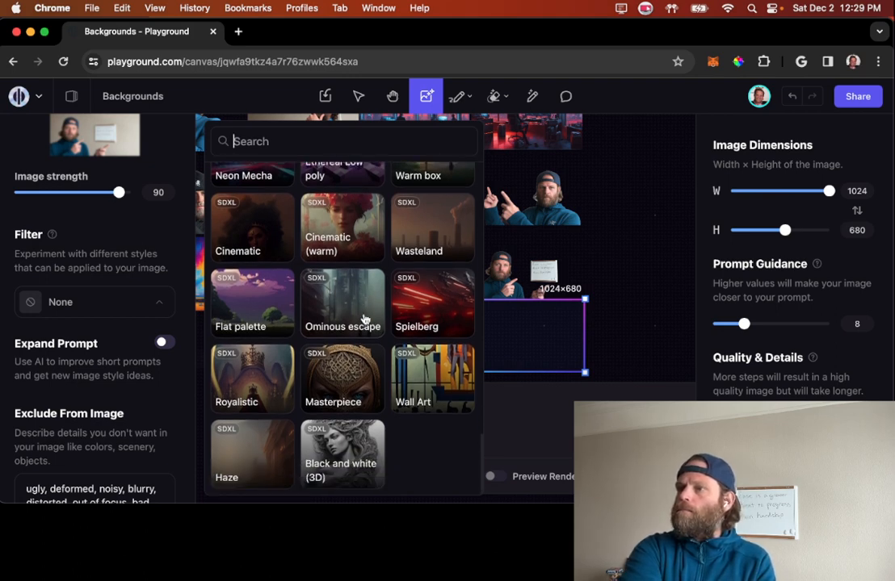
pyautogui.click(350, 449)
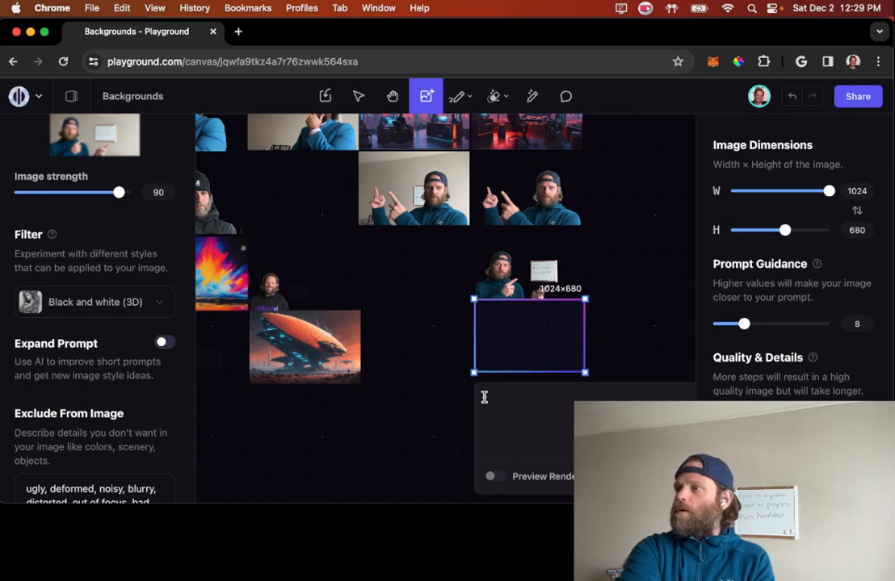
# Step: Generate a filtered version of the whiteboard photo in the frame below the cut-out, leaving the prompt empty
pyautogui.scroll(-1, 409, 367)
pyautogui.hscroll(1, 409, 368)
pyautogui.click(557, 358)
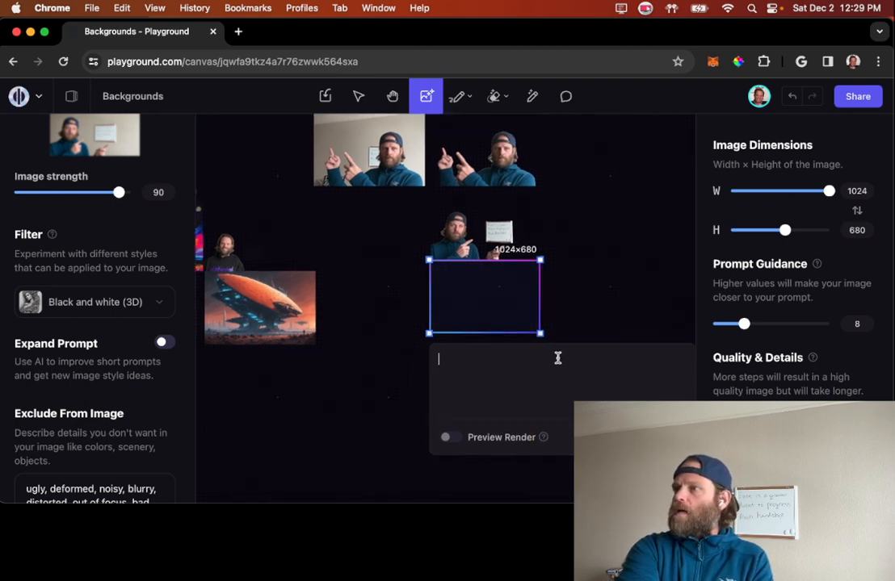
pyautogui.press('Return')
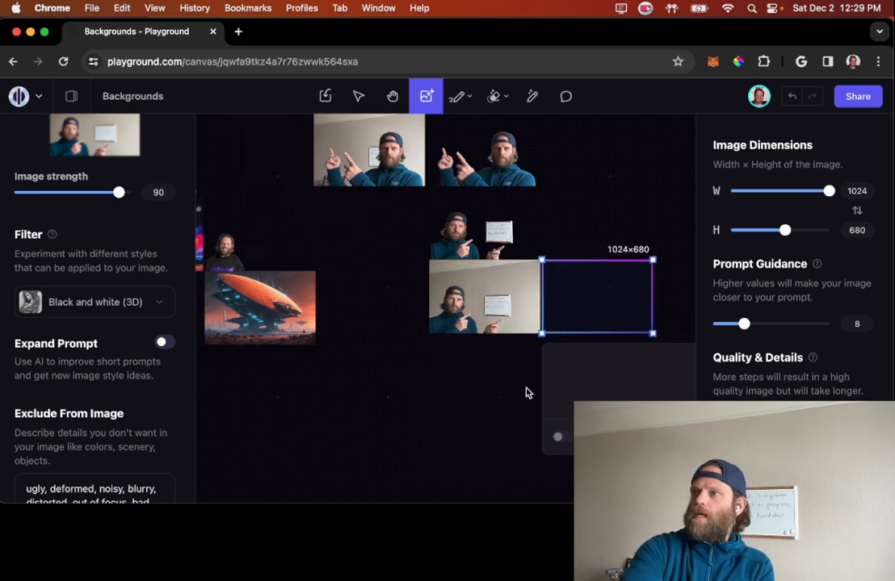
# Step: Examine the newly generated whiteboard photo up close and compare it with the earlier black beanie and blue suit portraits
pyautogui.scroll(5, 526, 392)
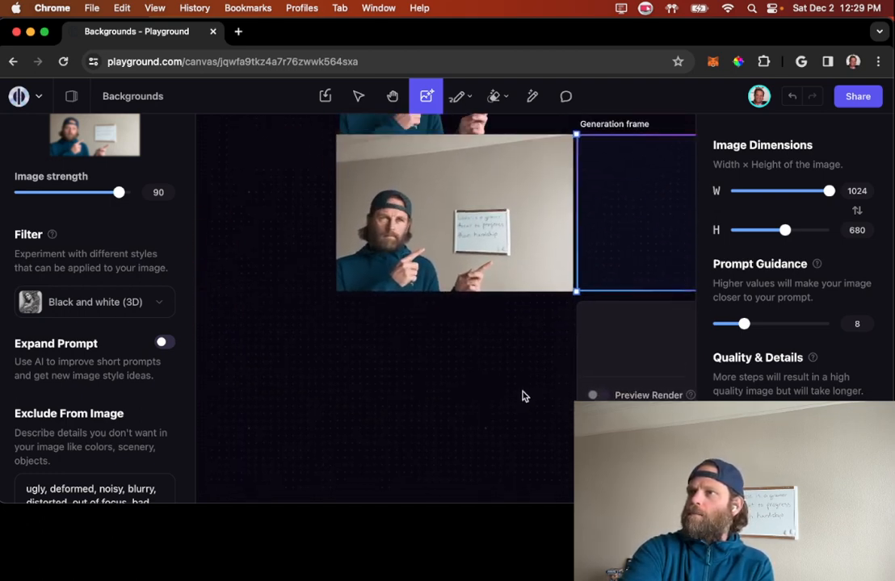
pyautogui.scroll(3, 522, 396)
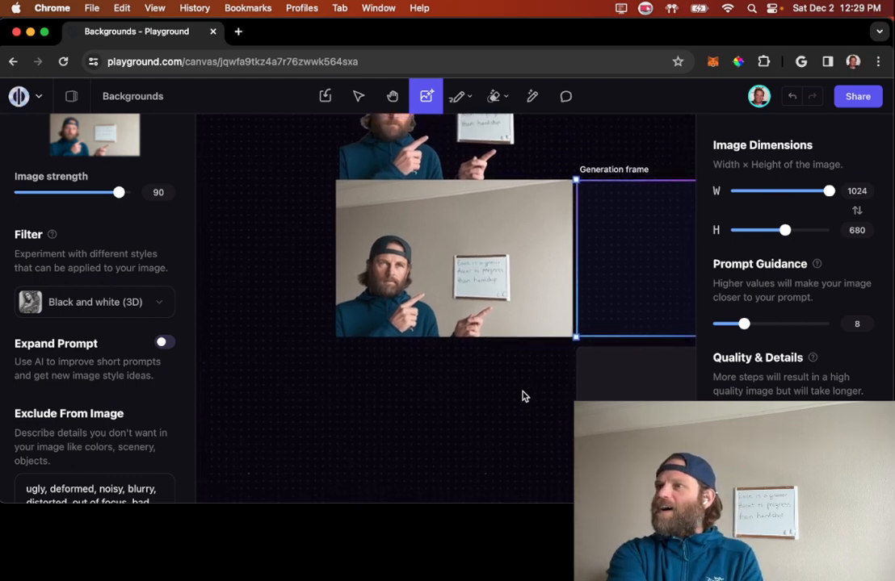
pyautogui.click(388, 284)
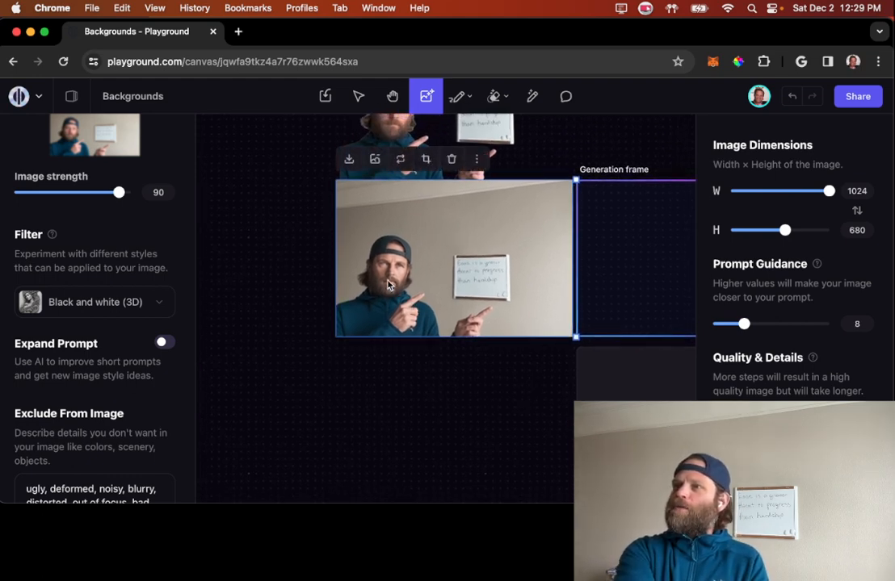
pyautogui.click(440, 356)
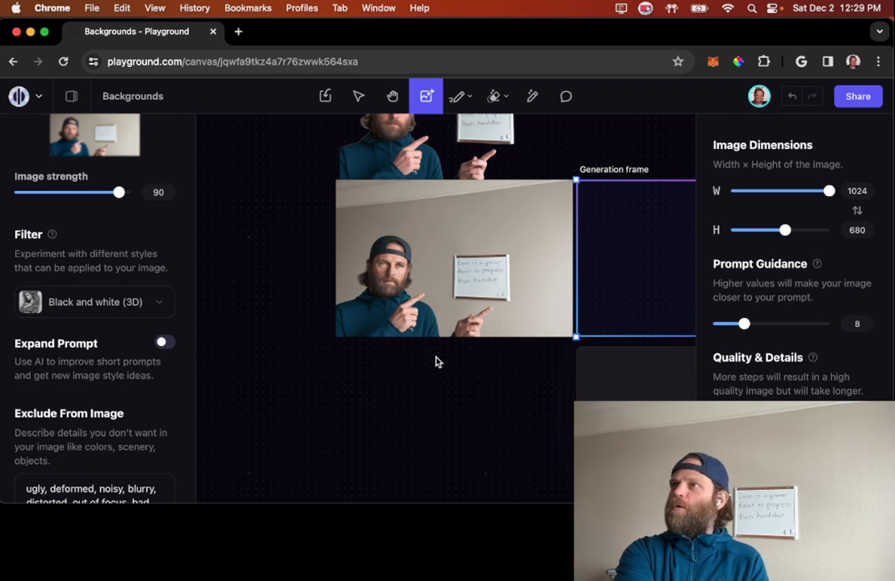
pyautogui.scroll(10, 435, 362)
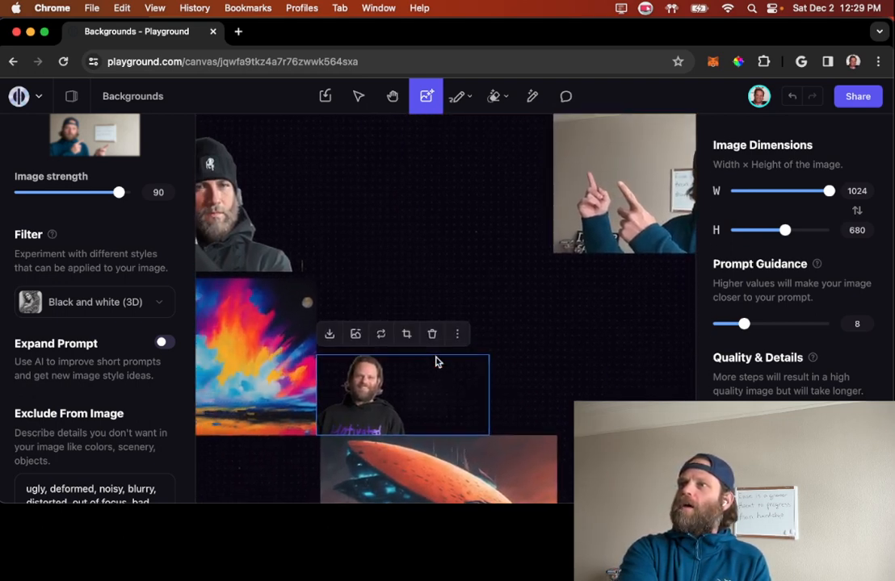
pyautogui.scroll(5, 435, 362)
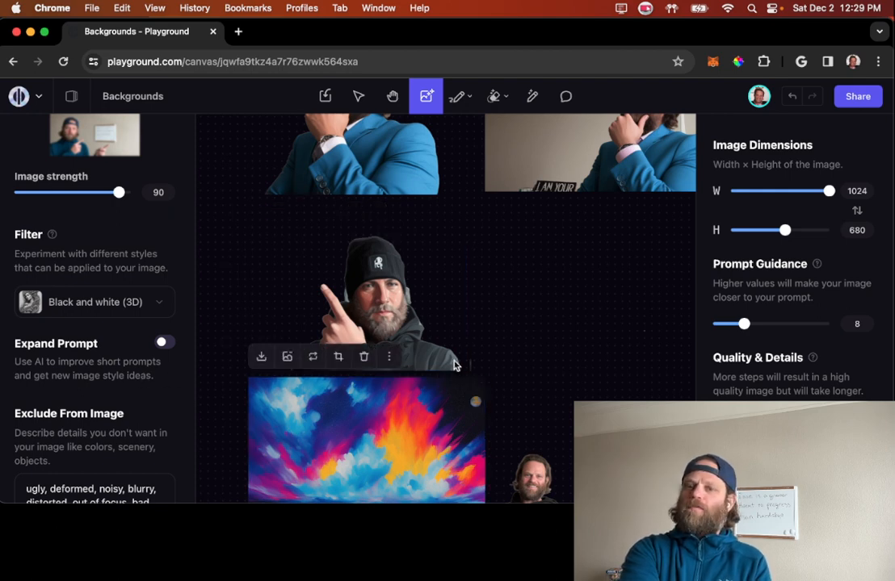
pyautogui.hscroll(3, 456, 365)
pyautogui.scroll(-2, 455, 365)
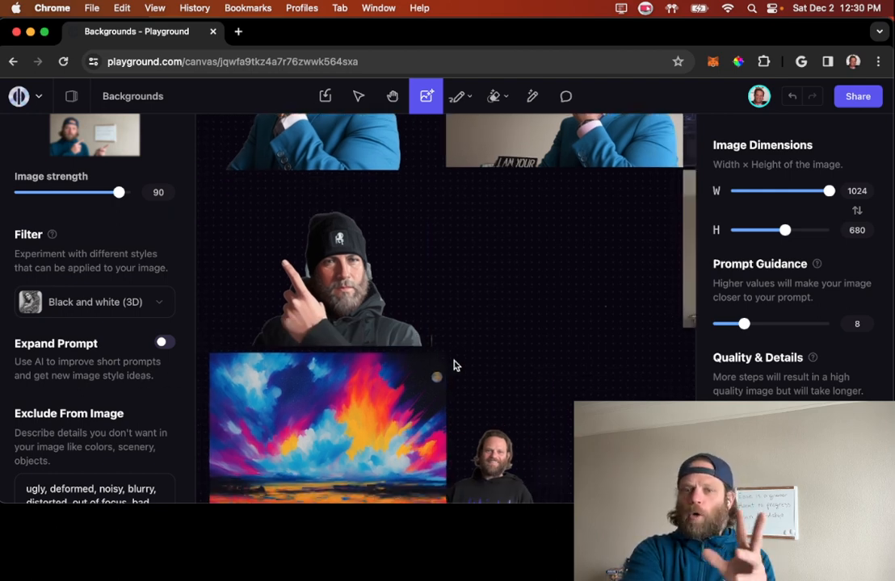
pyautogui.scroll(5, 454, 365)
pyautogui.hscroll(2, 453, 366)
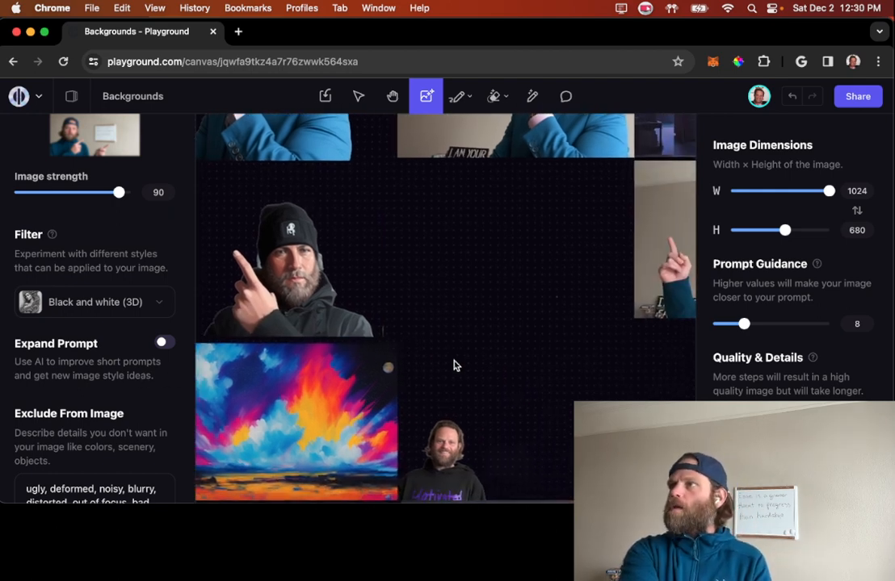
pyautogui.scroll(5, 453, 366)
pyautogui.hscroll(-2, 454, 365)
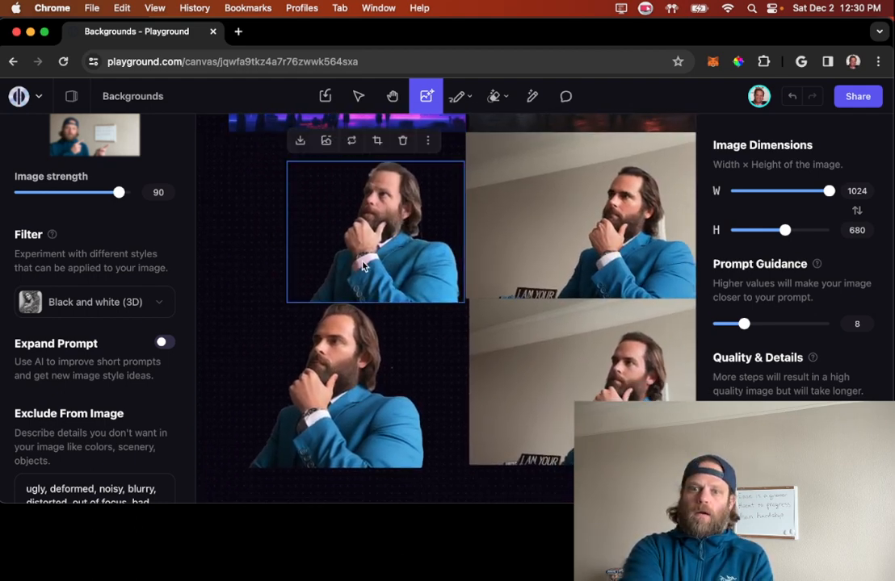
# Step: Move the generation frame to the empty area between the orange spaceship image and the whiteboard photo, just below them
pyautogui.scroll(-10, 364, 266)
pyautogui.hscroll(5, 363, 266)
pyautogui.scroll(-10, 361, 266)
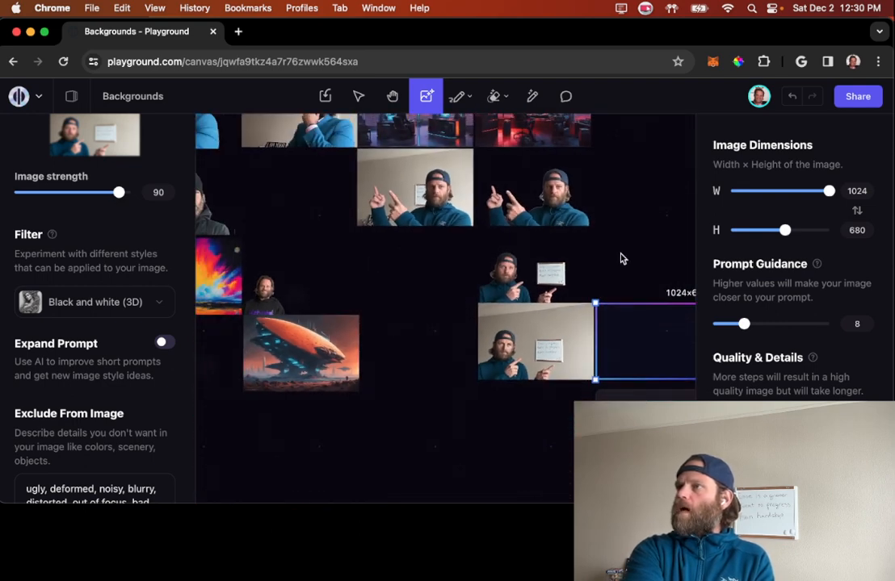
pyautogui.scroll(-3, 426, 311)
pyautogui.hscroll(2, 427, 311)
pyautogui.scroll(-3, 426, 311)
pyautogui.hscroll(3, 426, 310)
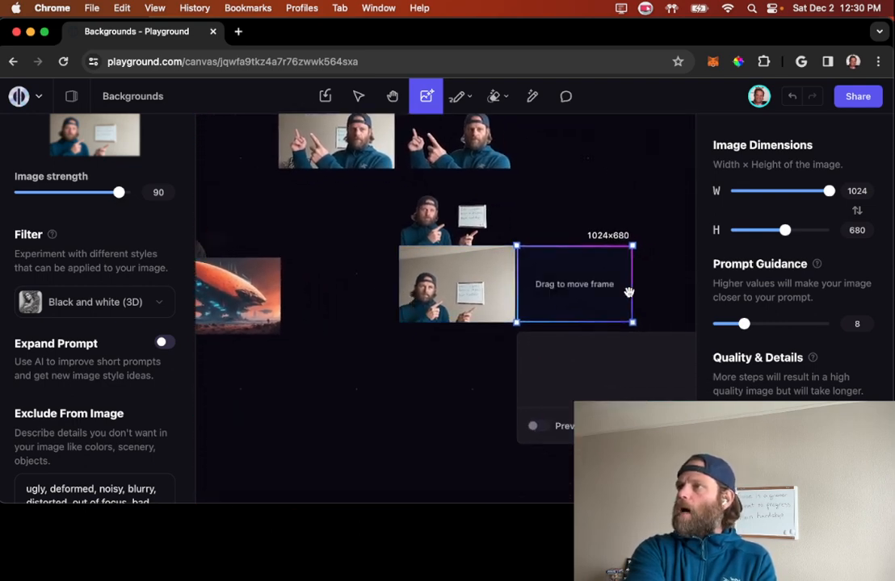
pyautogui.moveTo(583, 284); pyautogui.dragTo(351, 371)
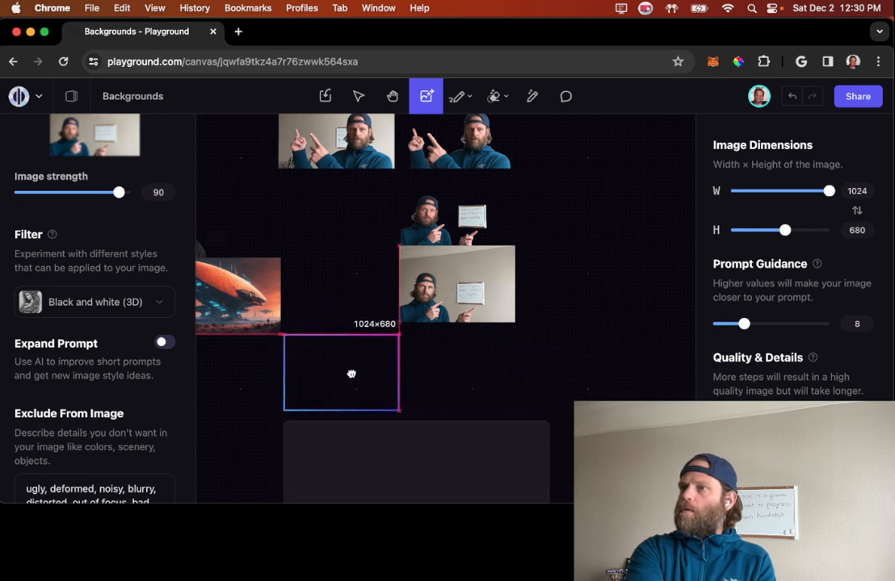
pyautogui.click(457, 398)
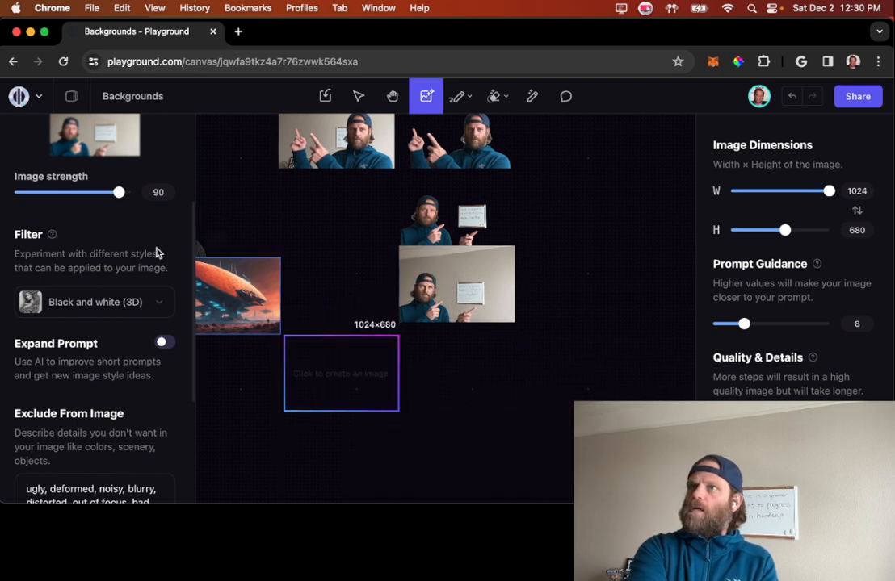
# Step: Remove the whiteboard photo as the Image to Image source
pyautogui.scroll(4, 121, 260)
pyautogui.moveTo(111, 320)
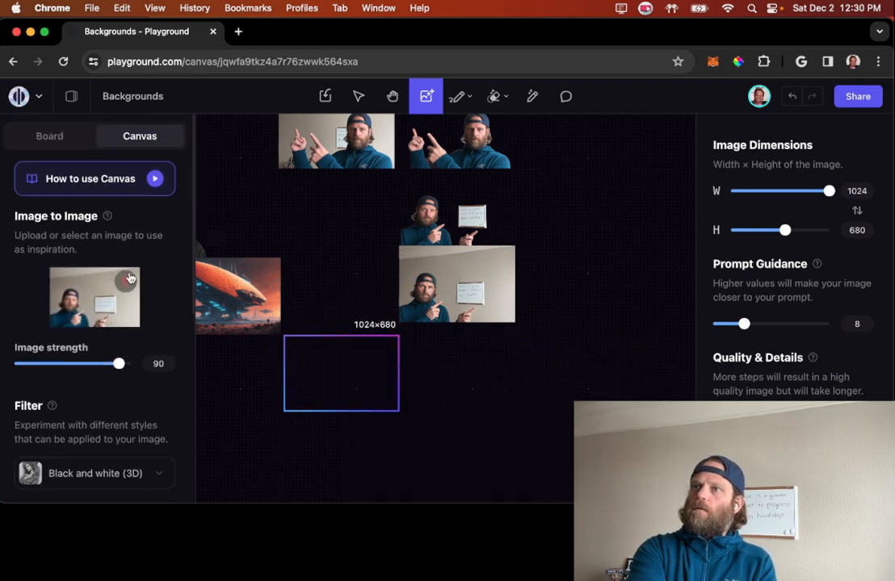
pyautogui.click(127, 278)
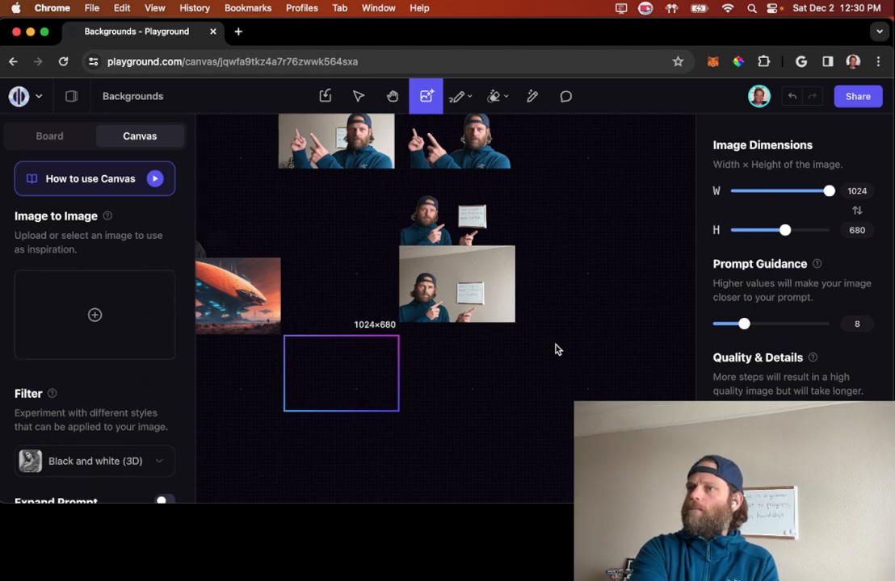
# Step: Set the number of images to 2 and enter the prompt "simple landscape, mountains, moon, stars, snow" for the generation frame
pyautogui.scroll(-5, 555, 349)
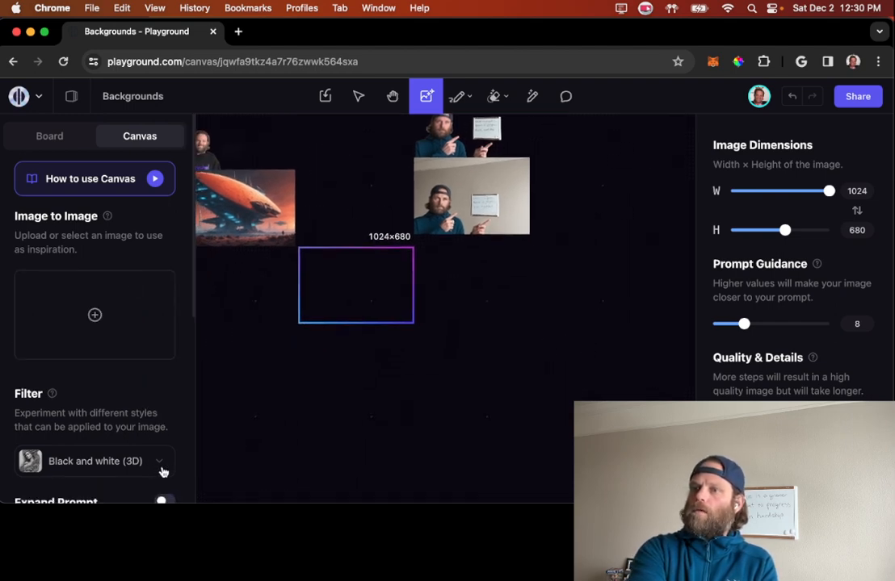
pyautogui.click(343, 287)
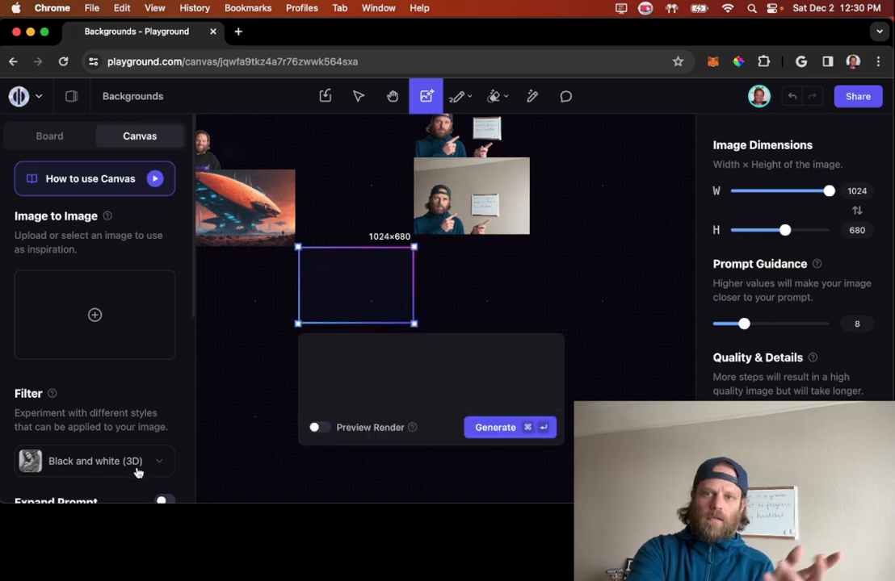
pyautogui.click(358, 365)
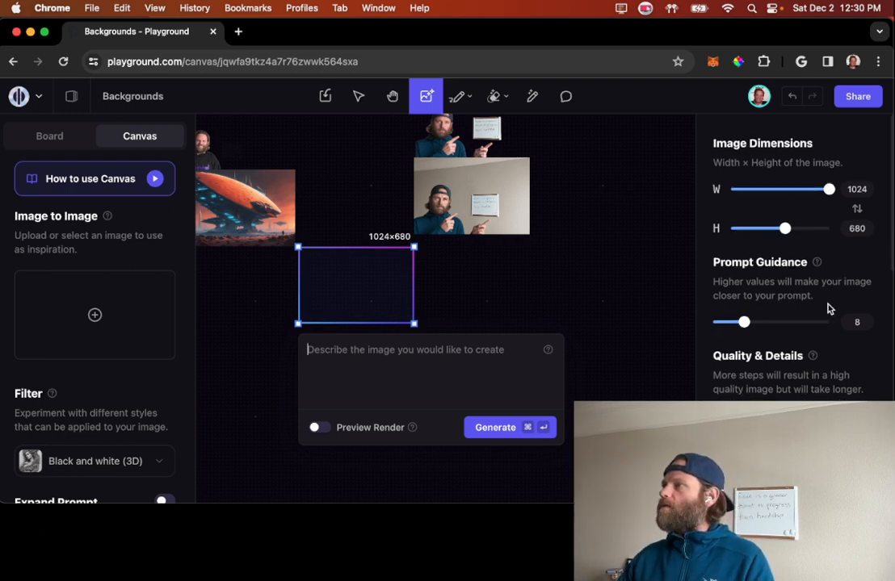
pyautogui.scroll(-5, 825, 306)
pyautogui.scroll(-5, 819, 308)
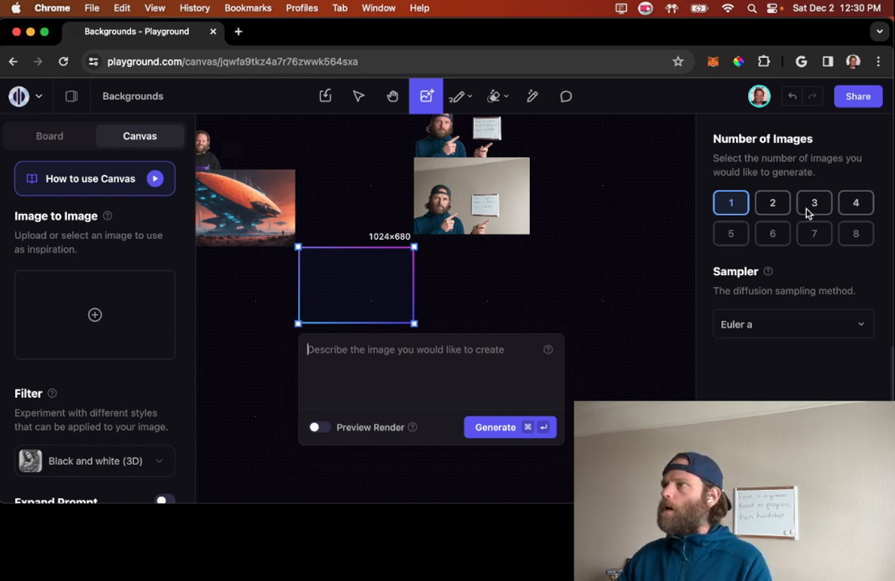
pyautogui.click(773, 206)
pyautogui.click(332, 350)
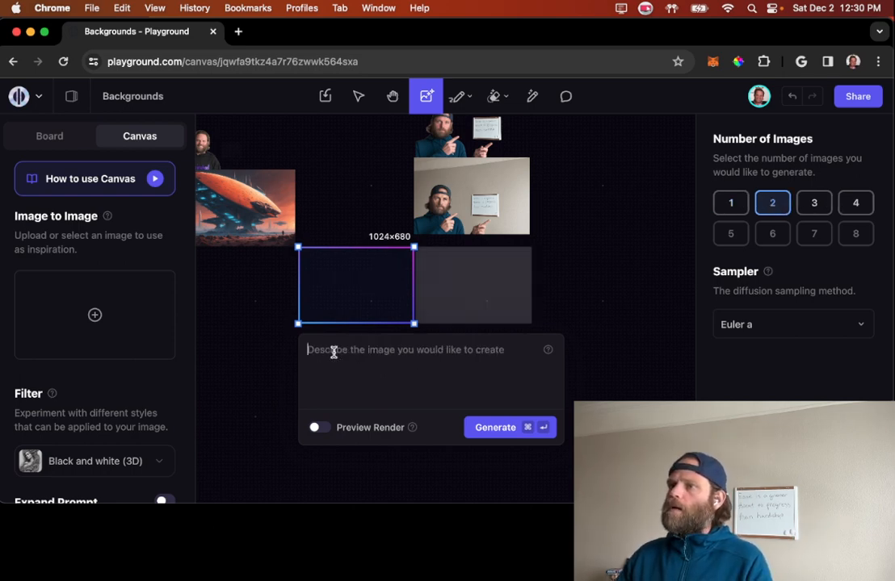
pyautogui.write('sim')
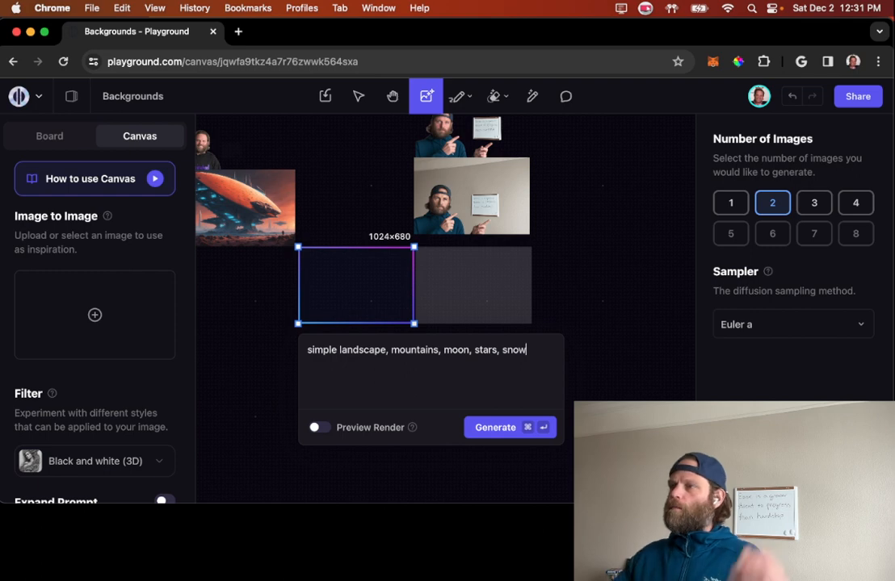
# Step: Review the generation settings and examine the earlier sci-fi and snowy moon landscape backgrounds on the canvas
pyautogui.scroll(10, 727, 355)
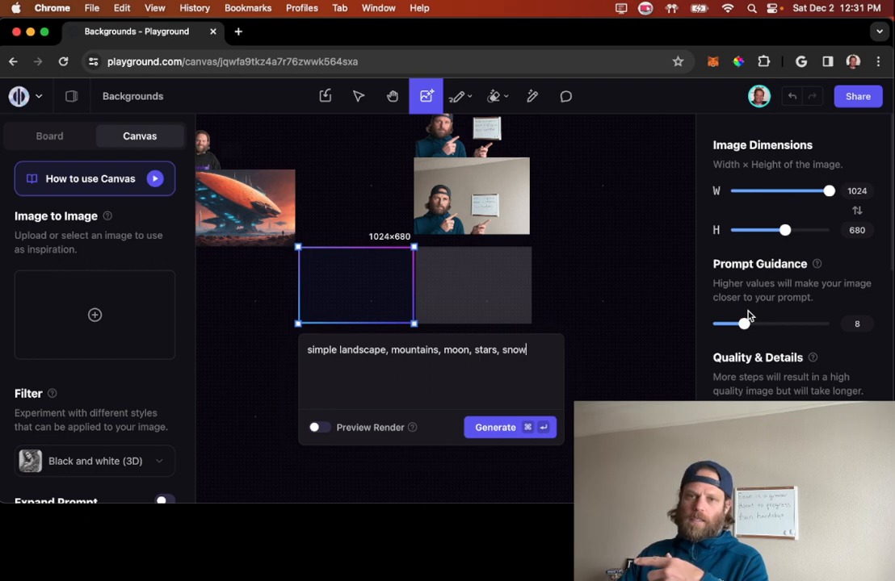
pyautogui.scroll(-2, 767, 307)
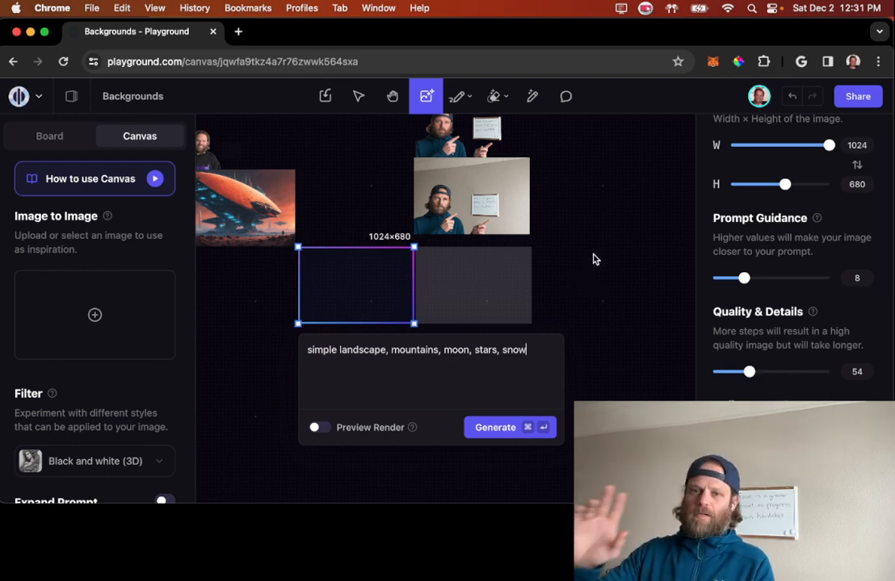
pyautogui.scroll(10, 592, 259)
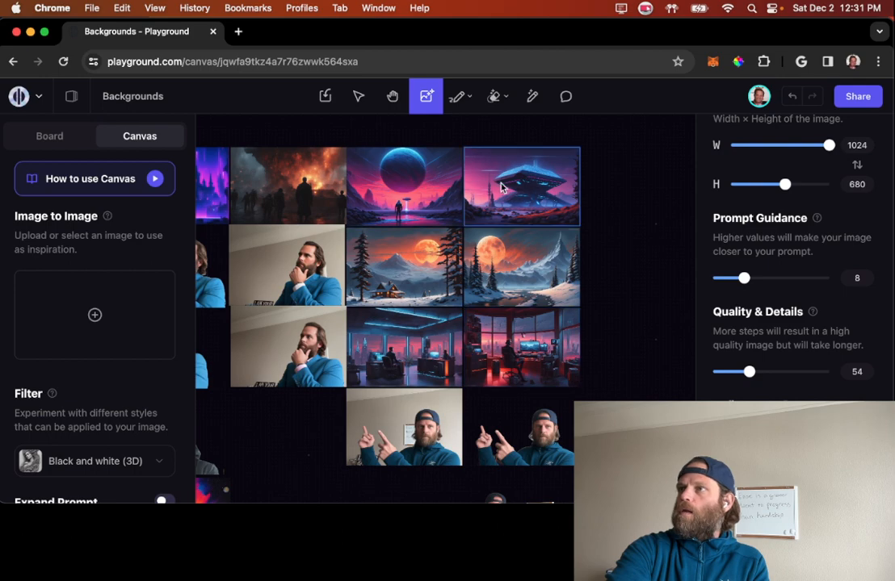
pyautogui.scroll(5, 479, 207)
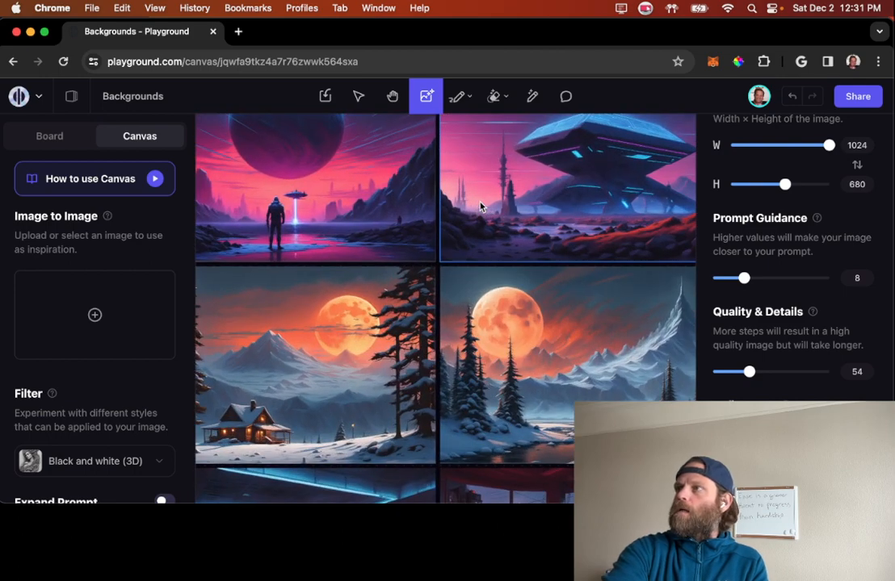
pyautogui.scroll(-5, 472, 230)
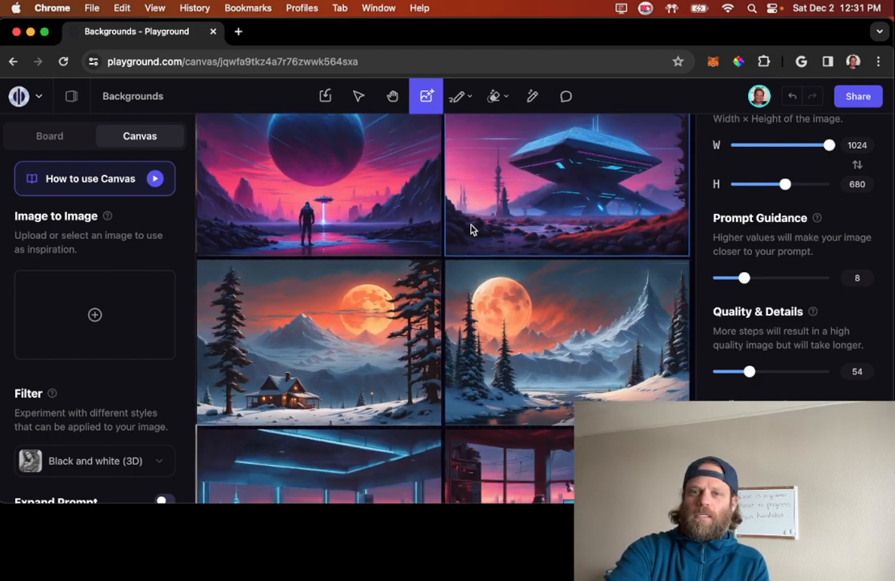
pyautogui.scroll(-10, 472, 229)
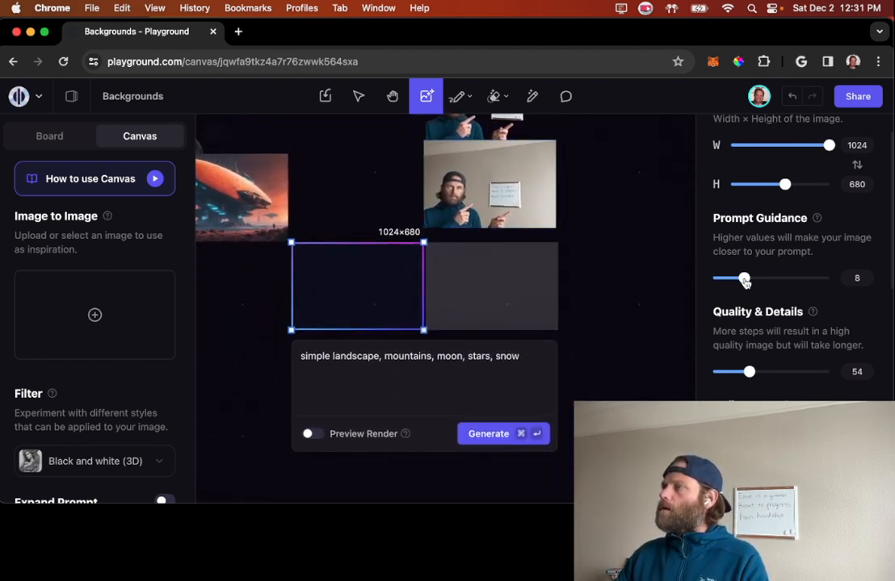
# Step: Generate the two images from the landscape prompt with the Black and white (3D) filter
pyautogui.scroll(-8, 744, 331)
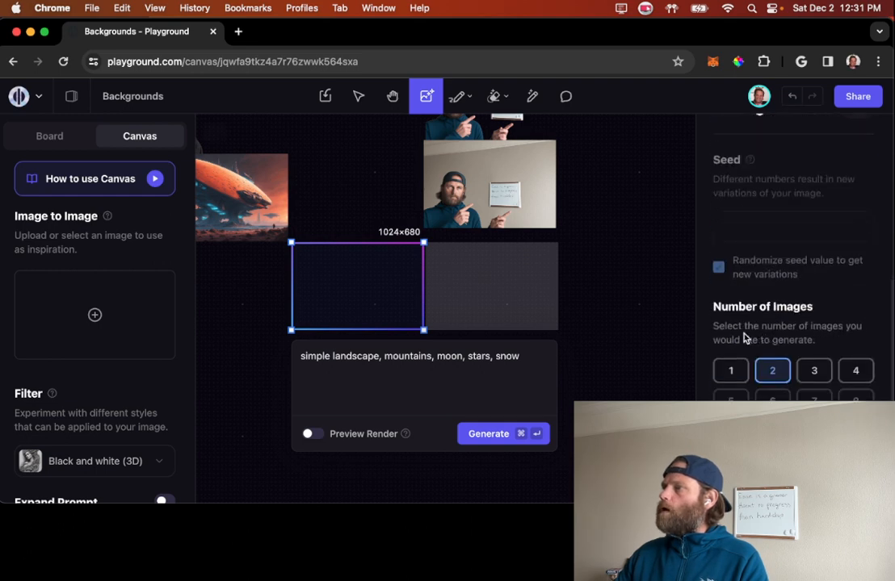
pyautogui.click(485, 434)
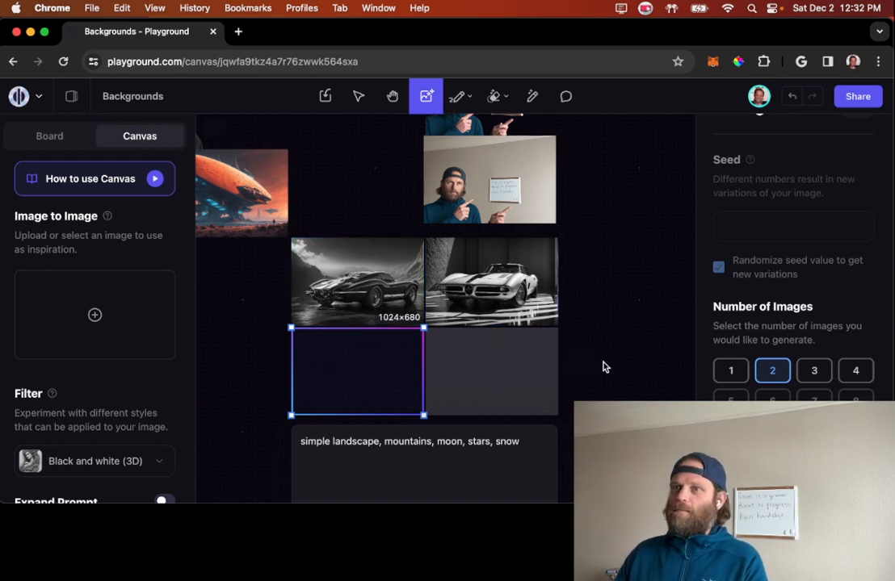
# Step: Examine the two black-and-white sports car images and the pending generation frames below them on the canvas
pyautogui.scroll(5, 605, 368)
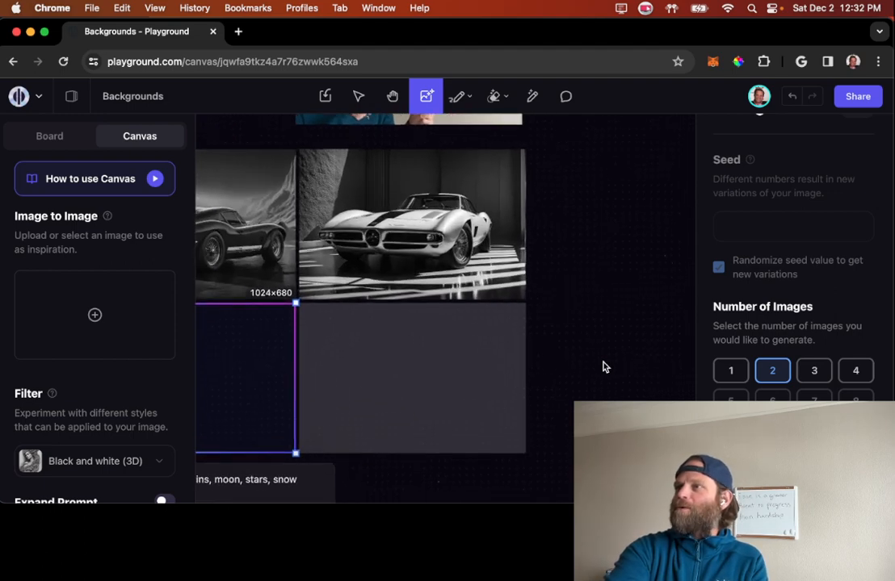
pyautogui.scroll(-4, 606, 368)
pyautogui.scroll(5, 602, 367)
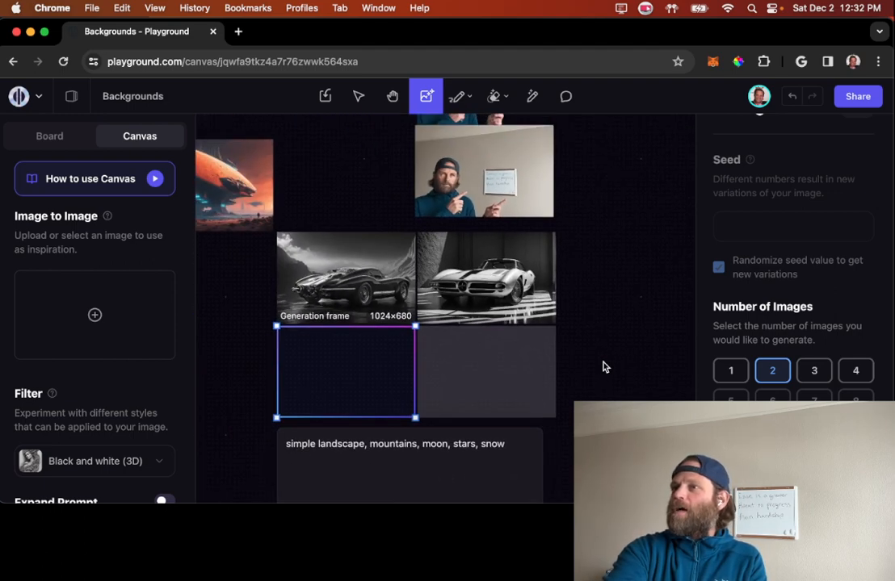
pyautogui.scroll(3, 602, 368)
pyautogui.hscroll(-2, 603, 368)
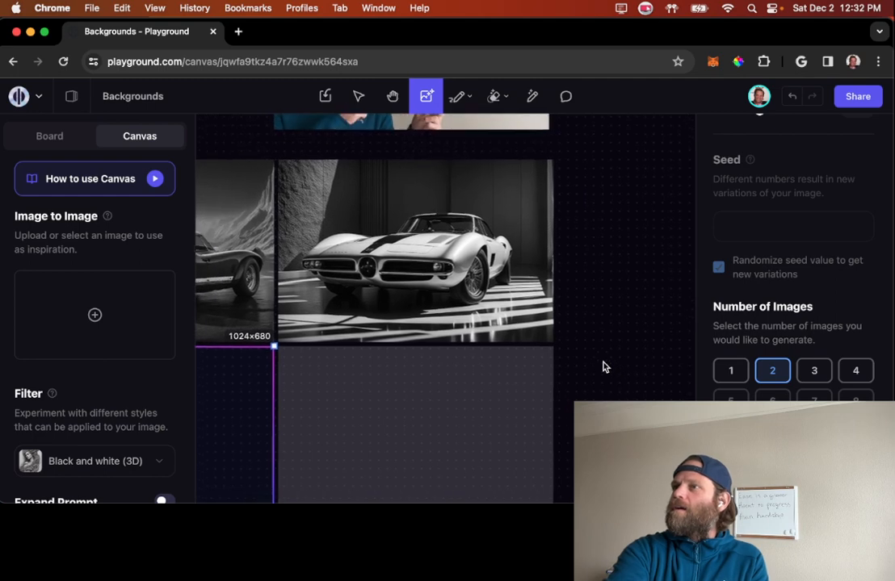
pyautogui.scroll(-2, 601, 370)
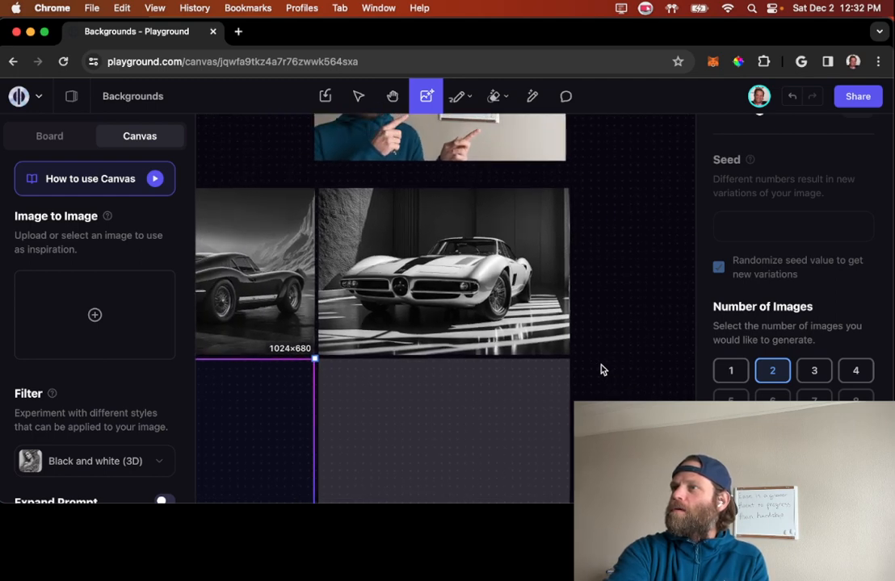
pyautogui.scroll(-5, 588, 395)
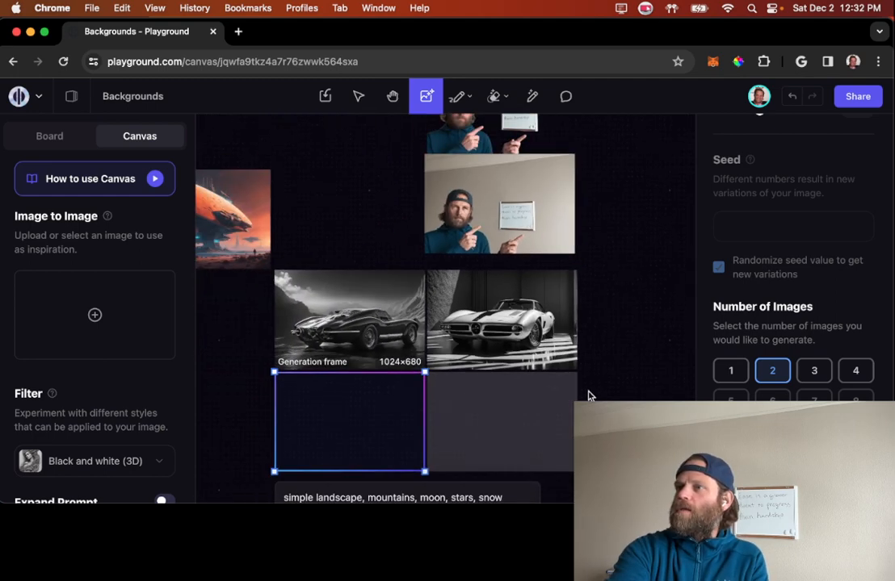
pyautogui.scroll(-5, 622, 353)
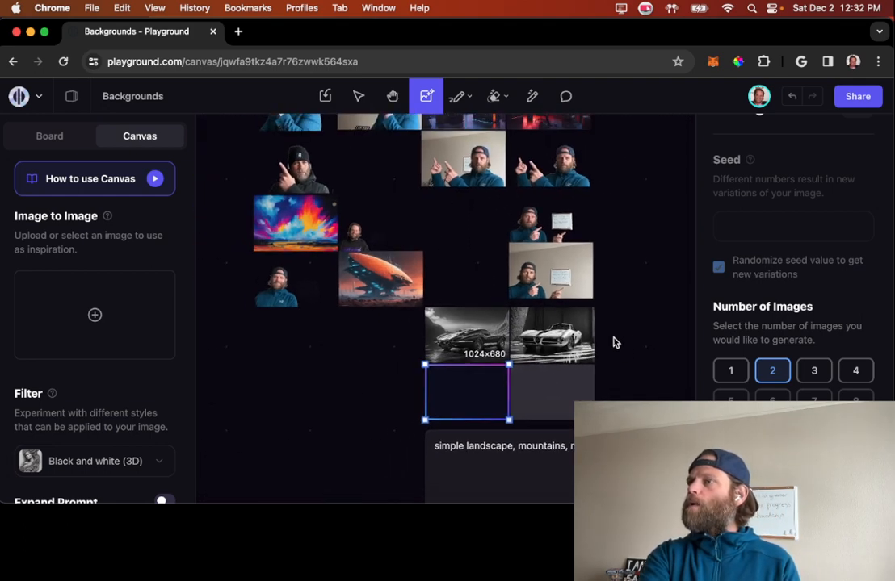
# Step: Move the cutout of the man pointing with both hands below its original photo and select it there
pyautogui.scroll(3, 626, 340)
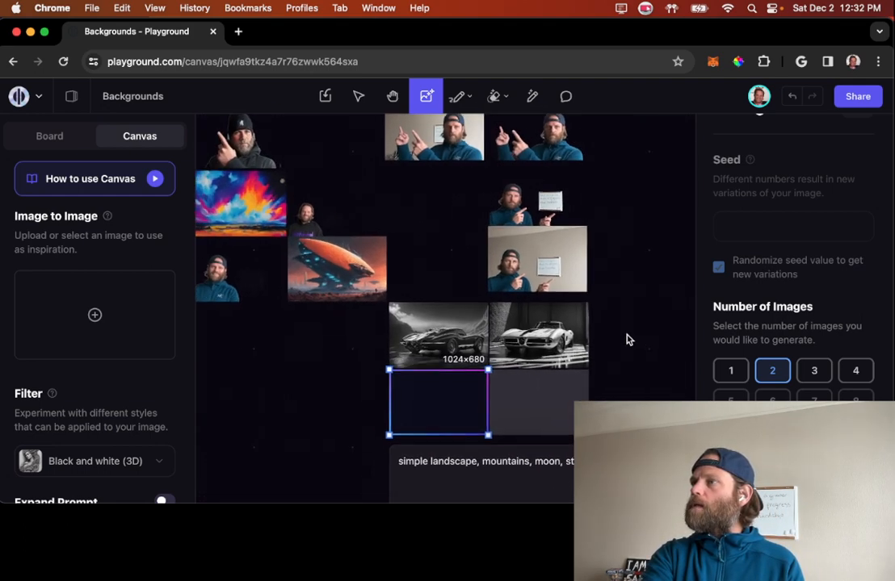
pyautogui.scroll(-2, 627, 340)
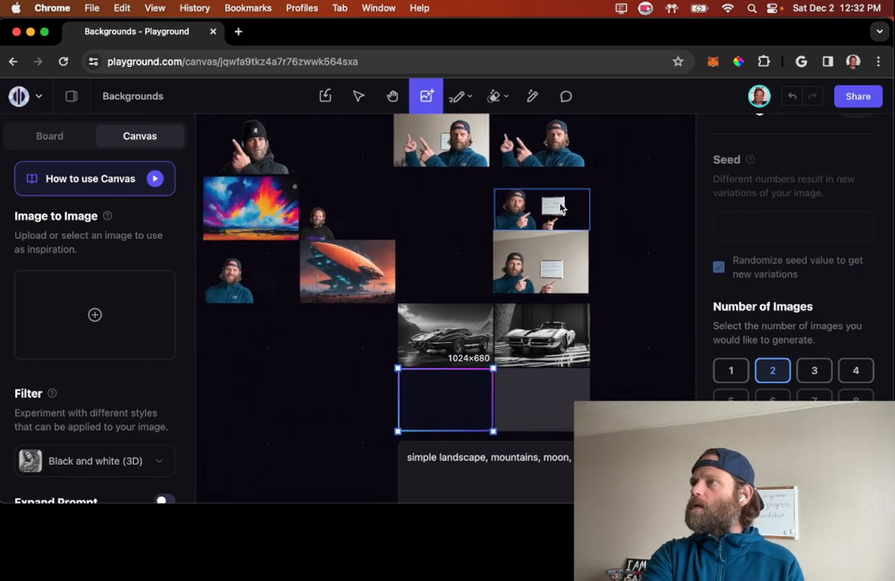
pyautogui.scroll(1, 626, 310)
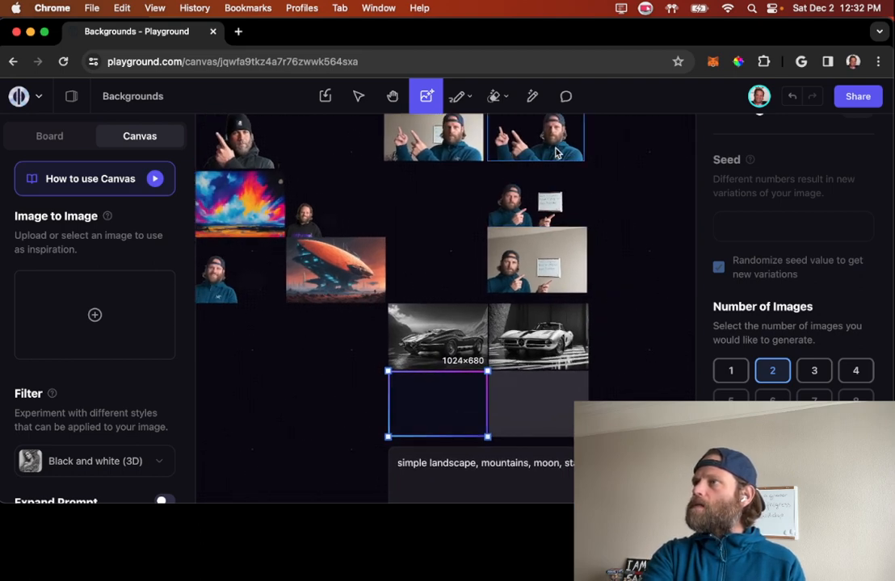
pyautogui.moveTo(553, 150); pyautogui.dragTo(441, 211)
pyautogui.click(641, 232)
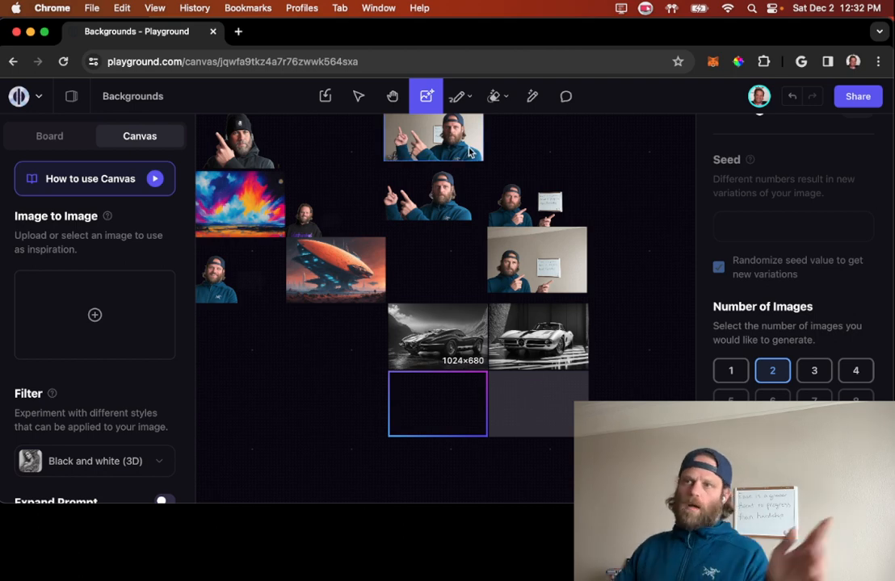
pyautogui.click(443, 202)
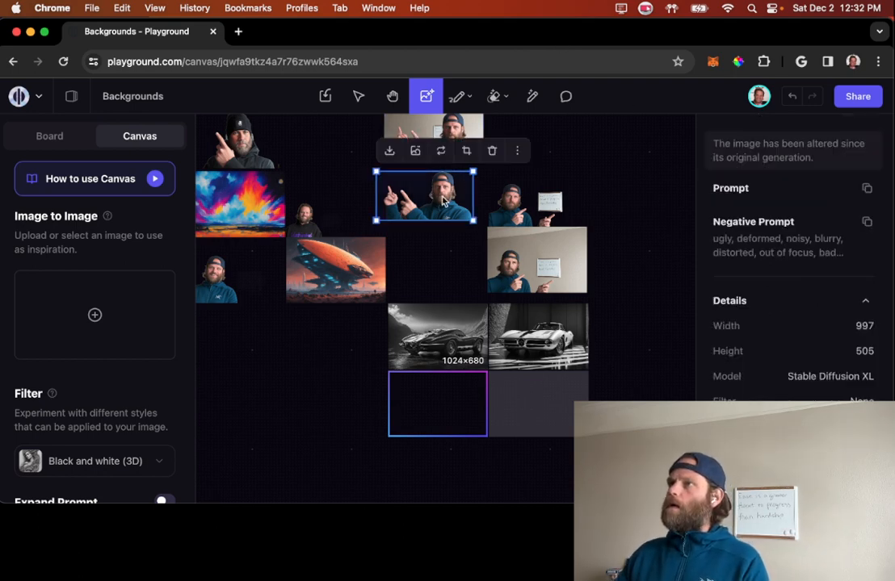
# Step: Download the cutout with the whiteboard and the black-and-white car image that has mountains behind it
pyautogui.click(562, 195)
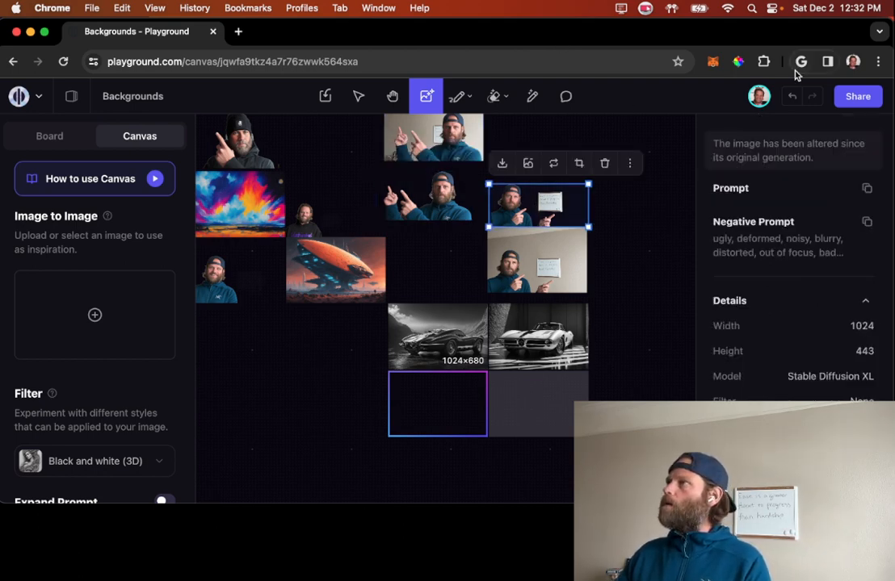
pyautogui.click(503, 164)
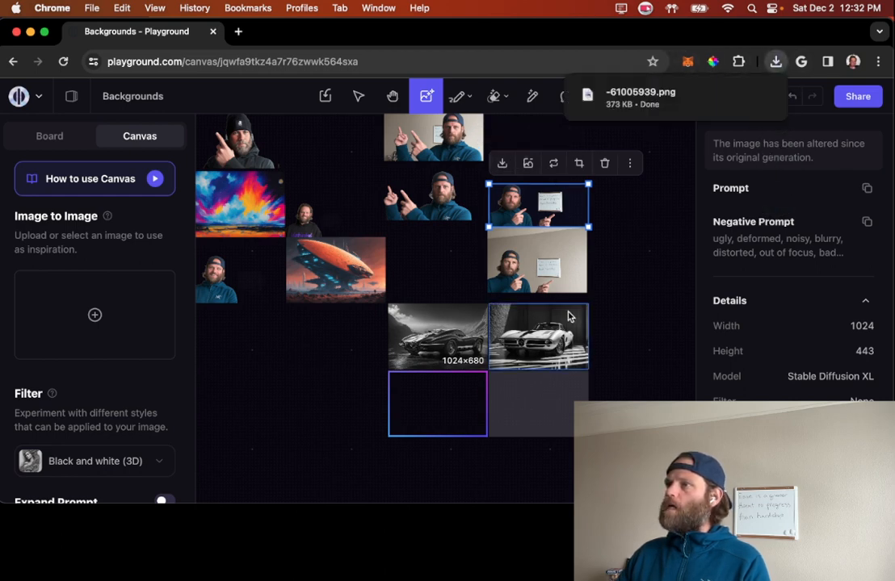
pyautogui.click(435, 327)
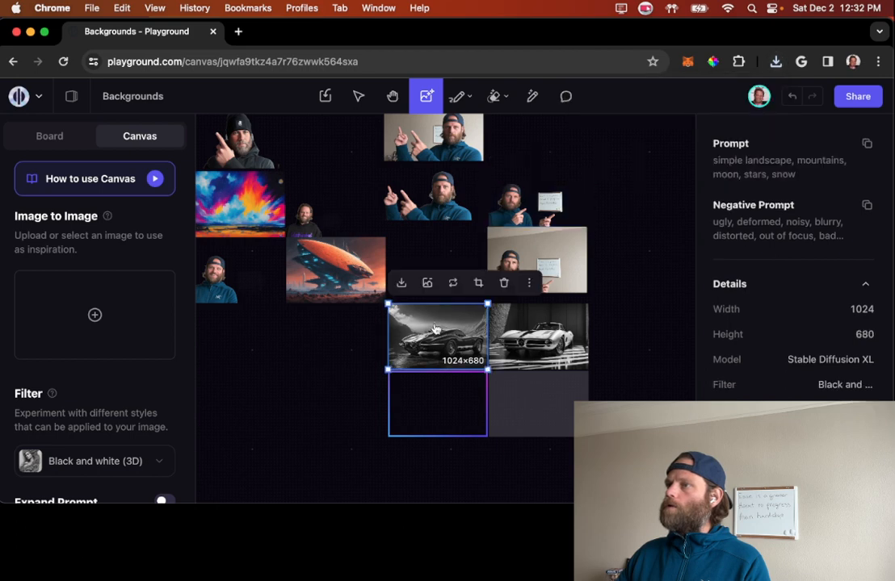
pyautogui.click(404, 284)
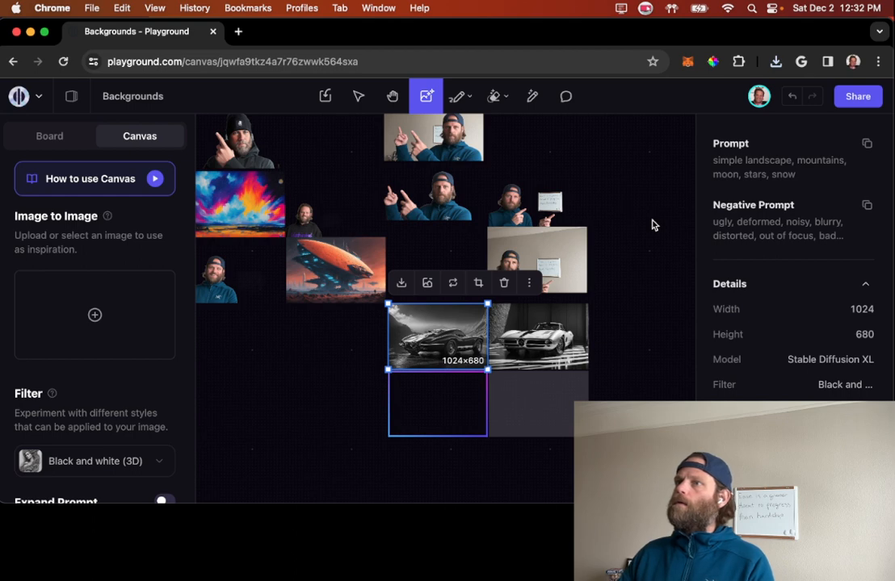
# Step: Download the snowy orange-moon landscape with the stream and the cutout of the pointing man in the black beanie
pyautogui.scroll(5, 651, 224)
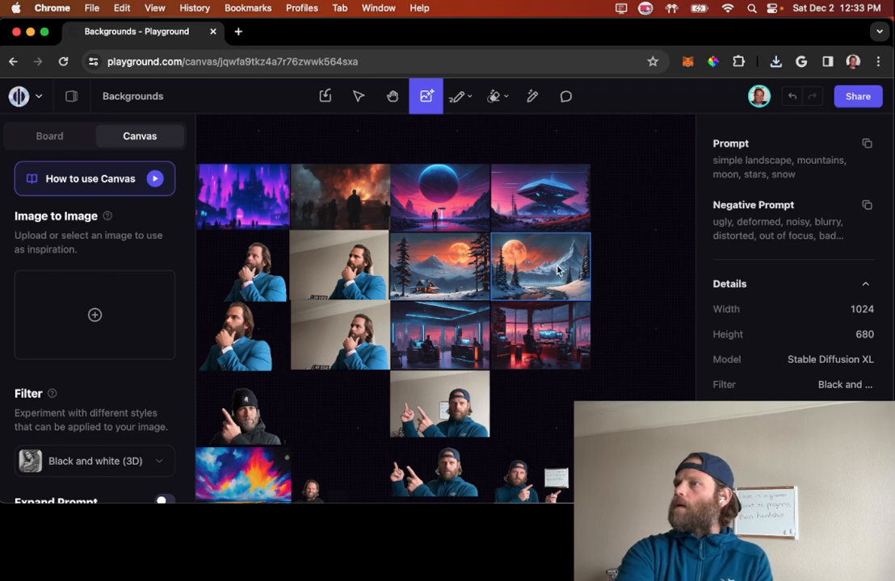
pyautogui.click(557, 270)
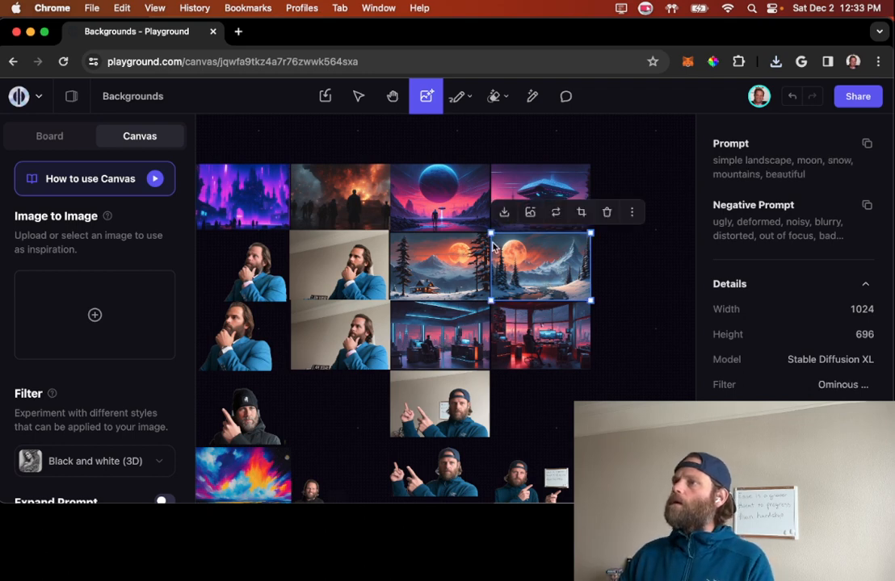
pyautogui.click(503, 212)
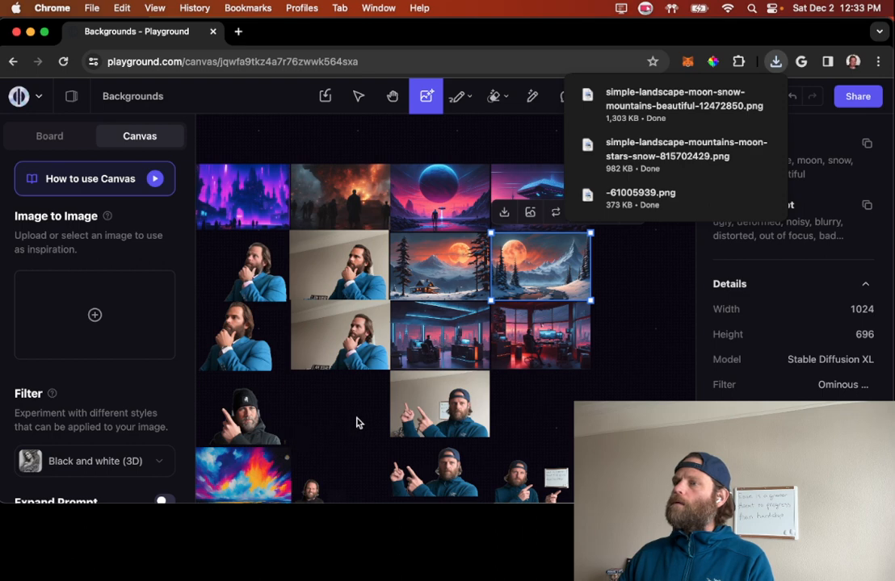
pyautogui.scroll(-3, 358, 423)
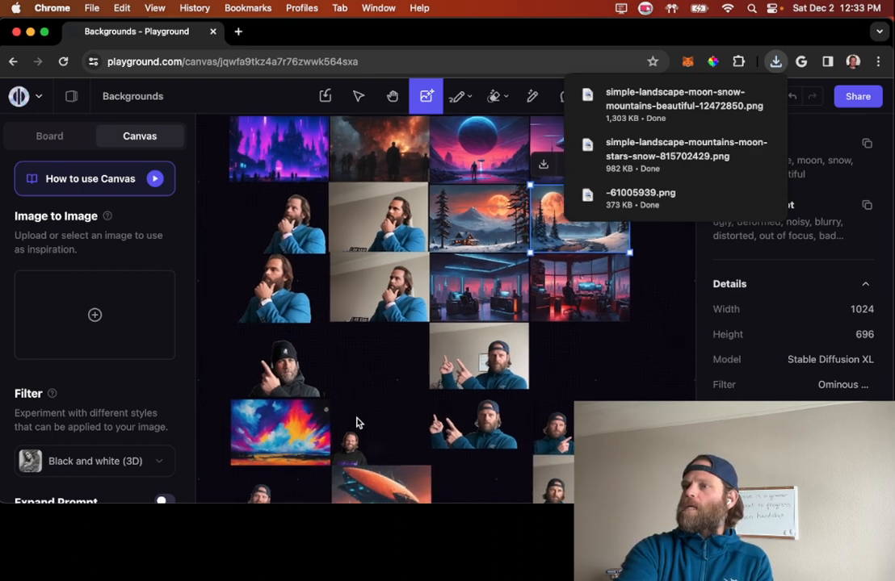
pyautogui.click(290, 343)
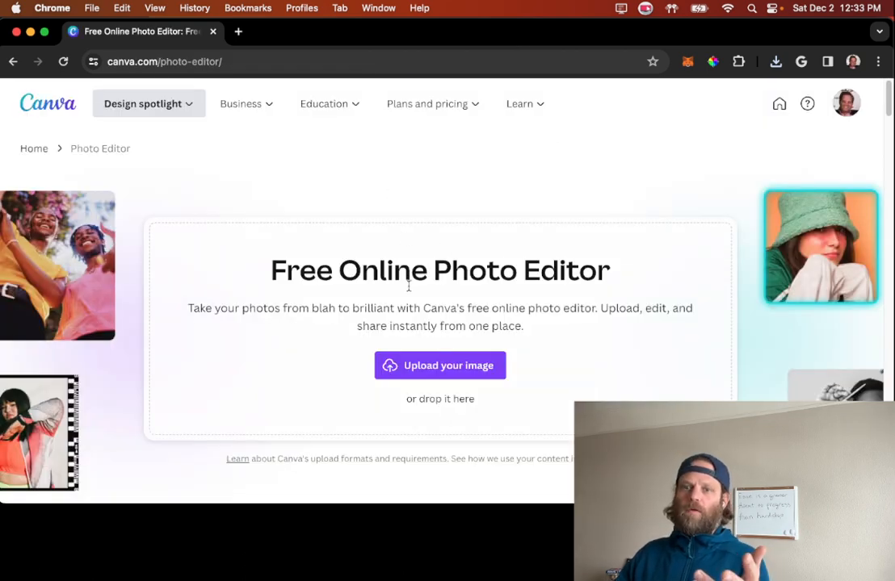
# Step: In Canva's photo editor, open the downloaded snowy moon landscape as the design and add the beanie cutout -757092847.png over it
pyautogui.click(775, 62)
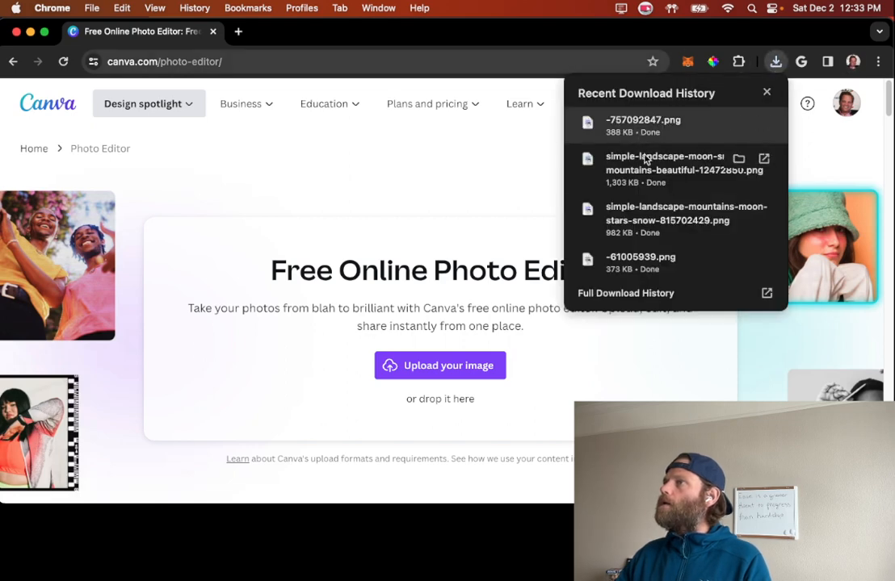
pyautogui.moveTo(650, 171); pyautogui.dragTo(400, 300)
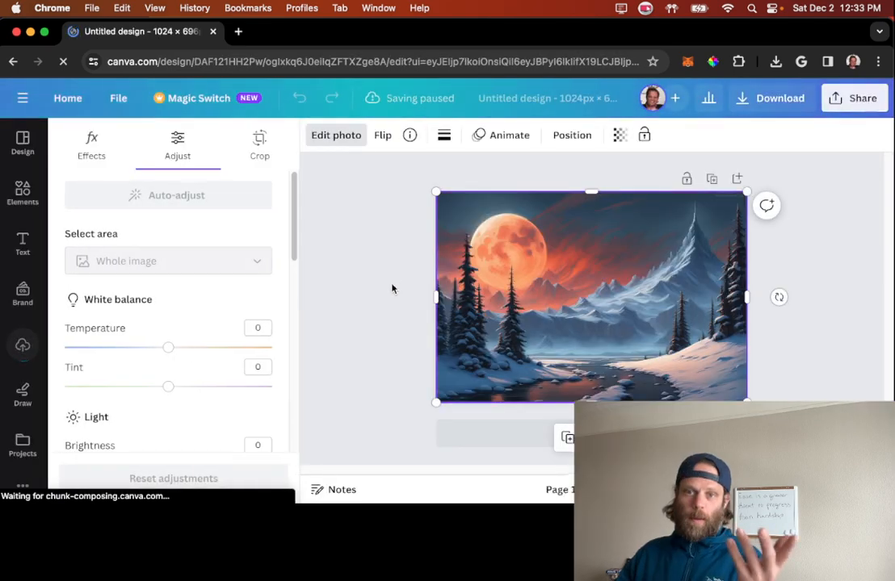
pyautogui.click(778, 63)
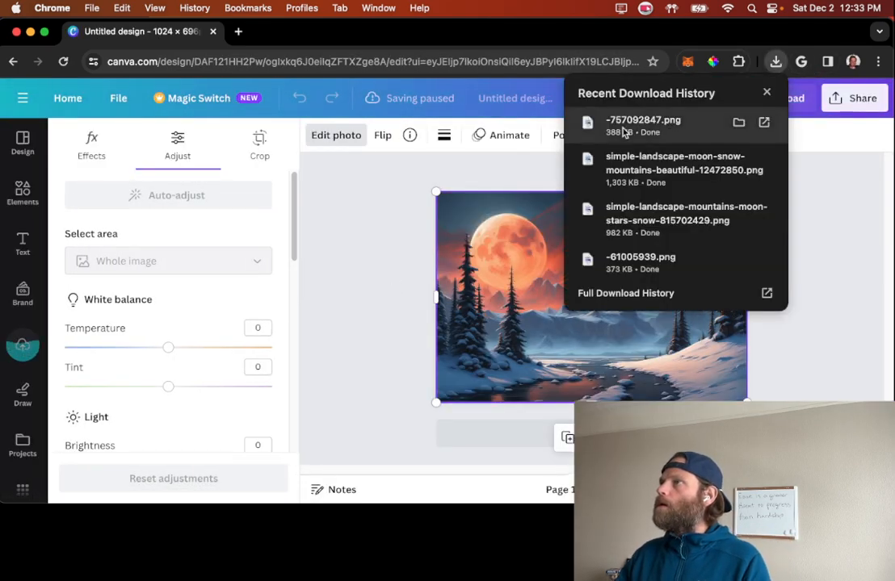
pyautogui.moveTo(625, 130); pyautogui.dragTo(496, 277)
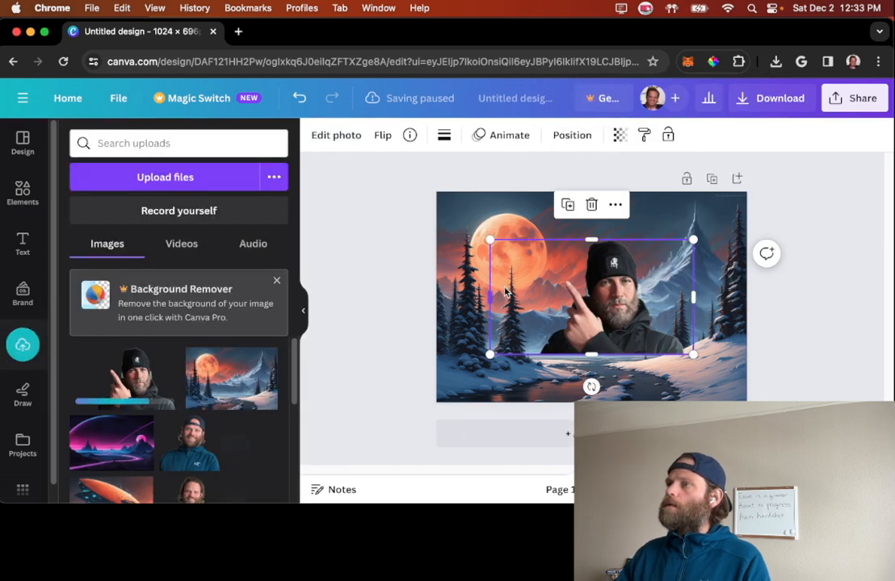
# Step: Resize the beanie cutout and place it in the landscape's lower-right corner, pointing toward the moon
pyautogui.moveTo(488, 239); pyautogui.dragTo(523, 258)
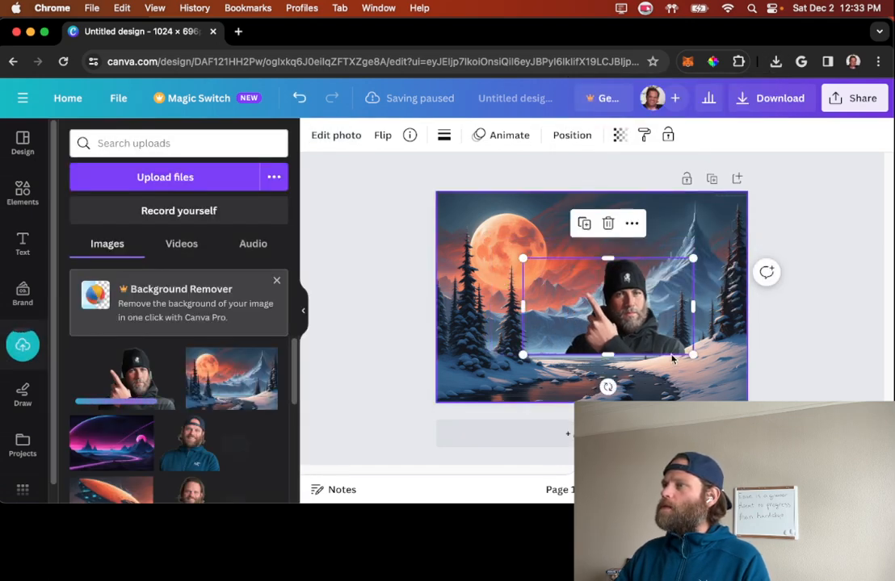
pyautogui.moveTo(637, 330); pyautogui.dragTo(699, 373)
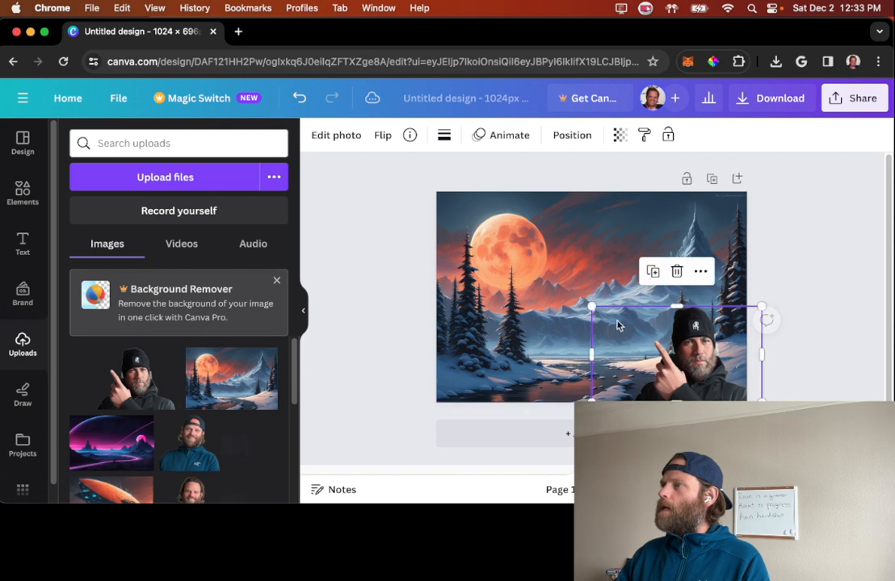
pyautogui.moveTo(593, 307); pyautogui.dragTo(538, 276)
pyautogui.click(348, 260)
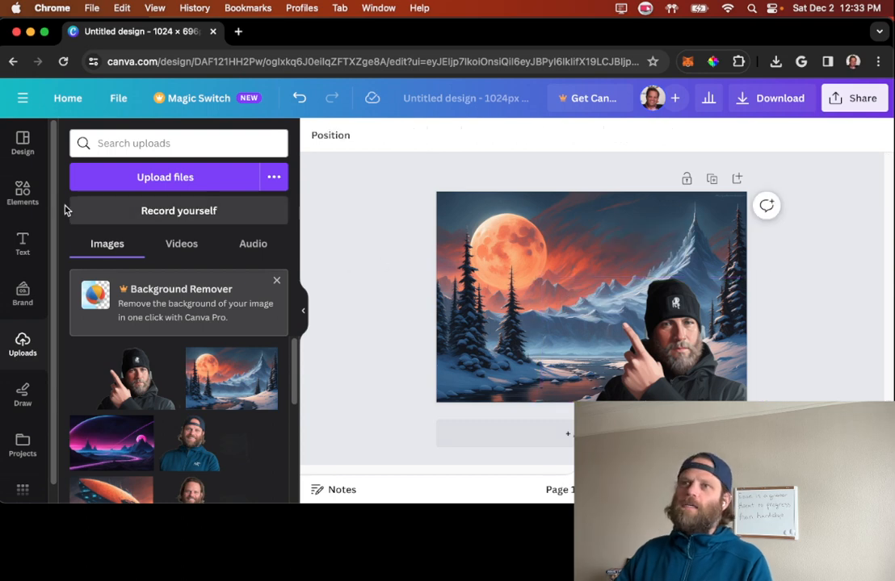
# Step: Browse the available elements, design templates, text styles and font combinations for decorating the image
pyautogui.click(22, 212)
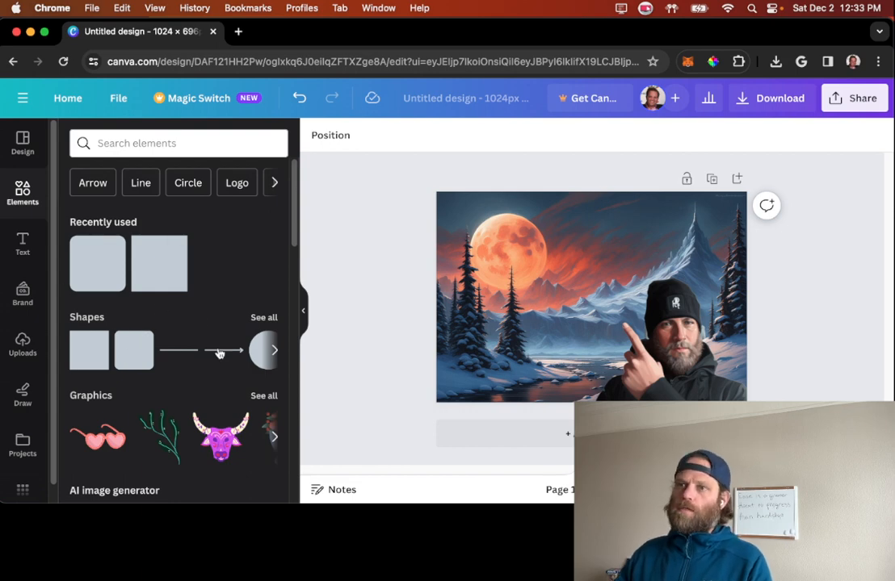
pyautogui.scroll(-5, 207, 395)
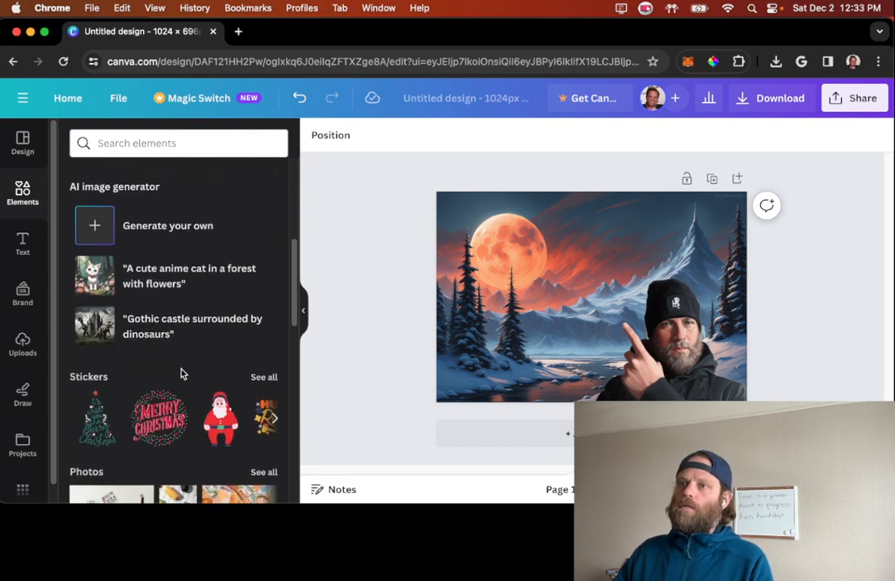
pyautogui.scroll(-2, 162, 363)
pyautogui.scroll(8, 168, 394)
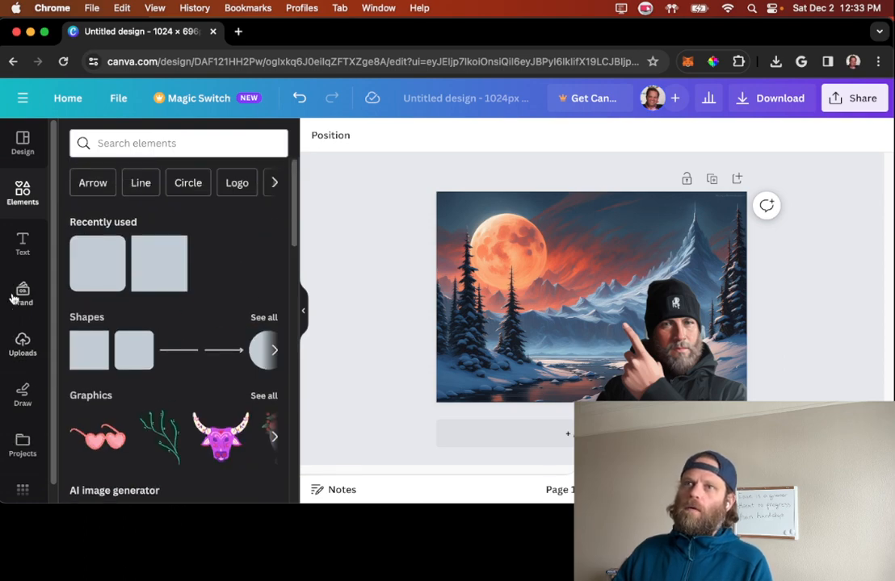
pyautogui.click(23, 146)
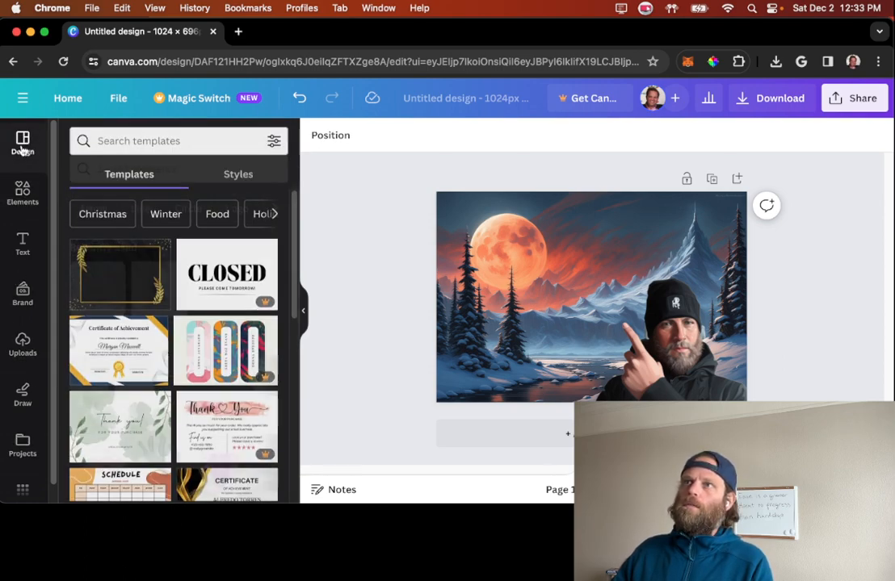
pyautogui.scroll(-15, 185, 294)
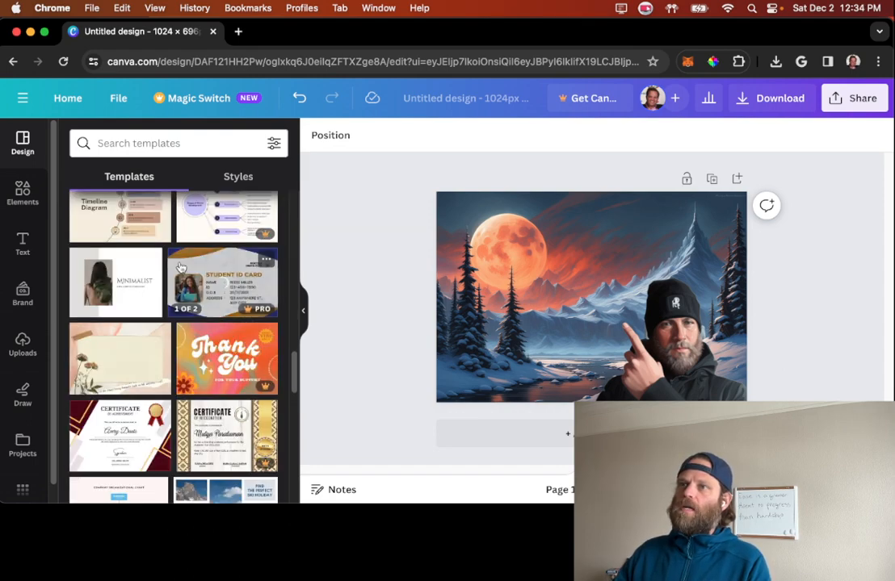
pyautogui.scroll(-5, 180, 315)
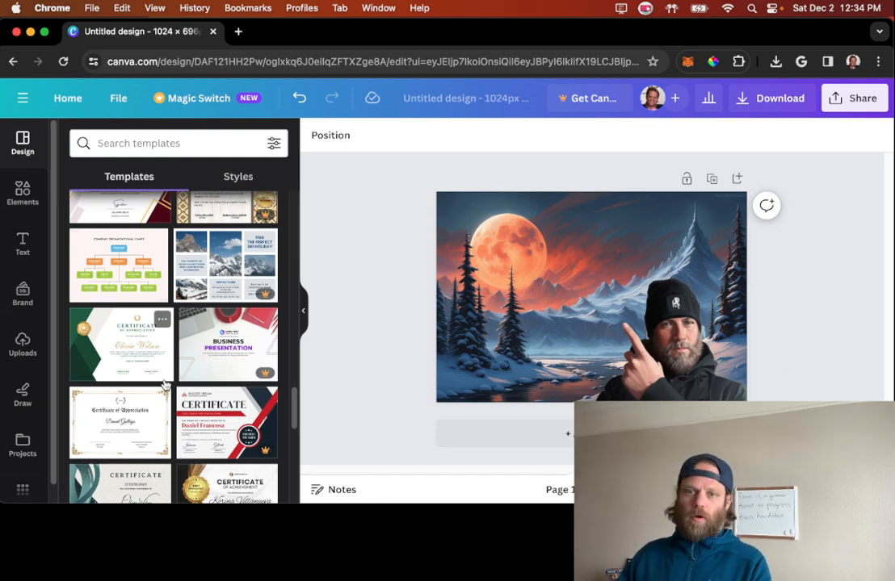
pyautogui.scroll(-5, 140, 367)
pyautogui.click(23, 252)
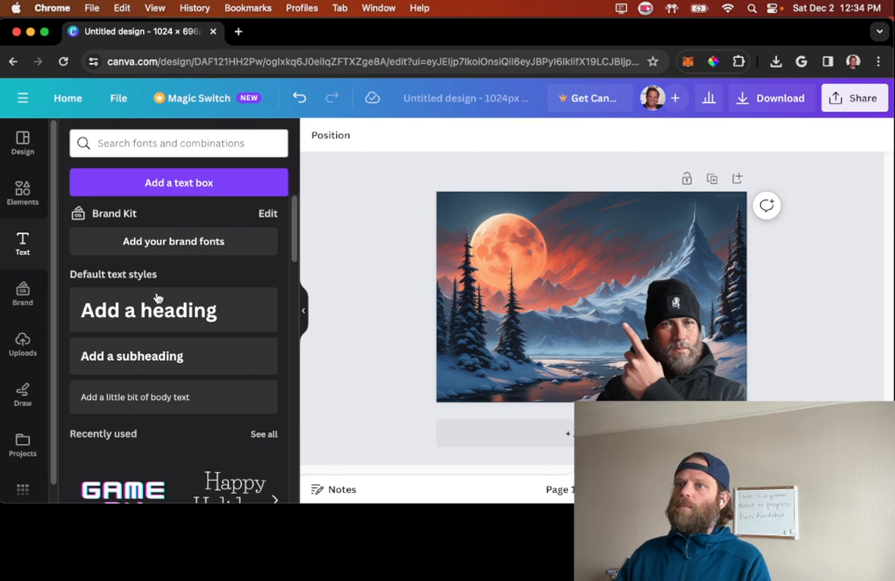
pyautogui.scroll(-2, 181, 299)
pyautogui.scroll(-5, 182, 301)
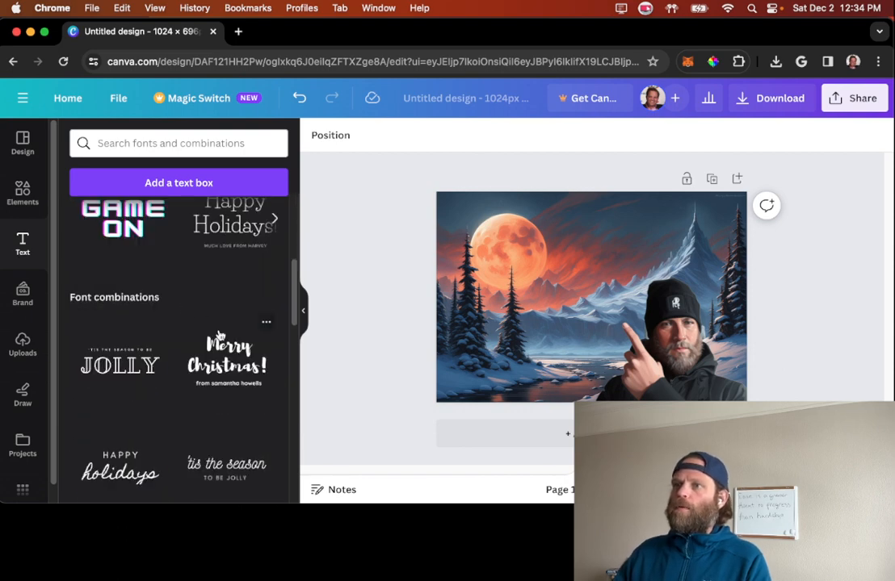
# Step: Try the 'Tis the season to be JOLLY font combination in the photo's dark navy colour over the moon, and delete it
pyautogui.click(123, 371)
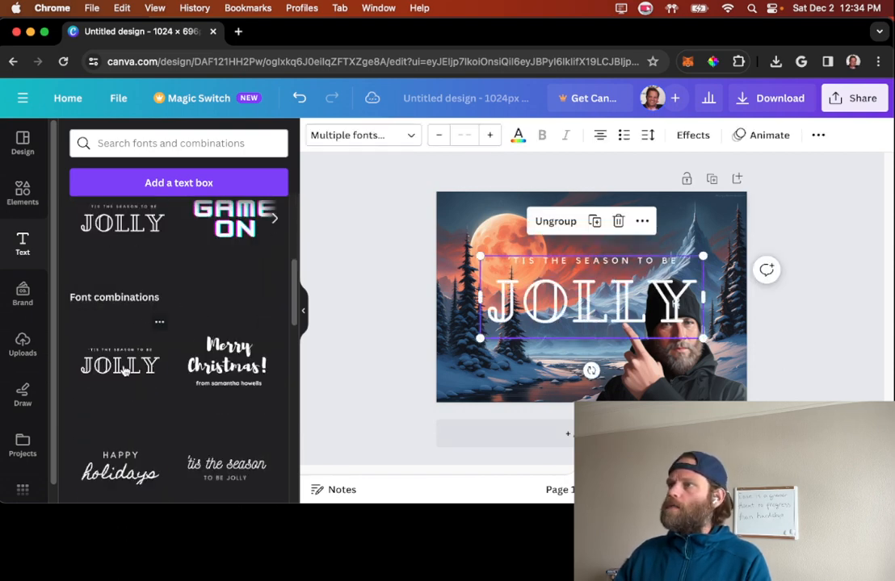
pyautogui.click(518, 135)
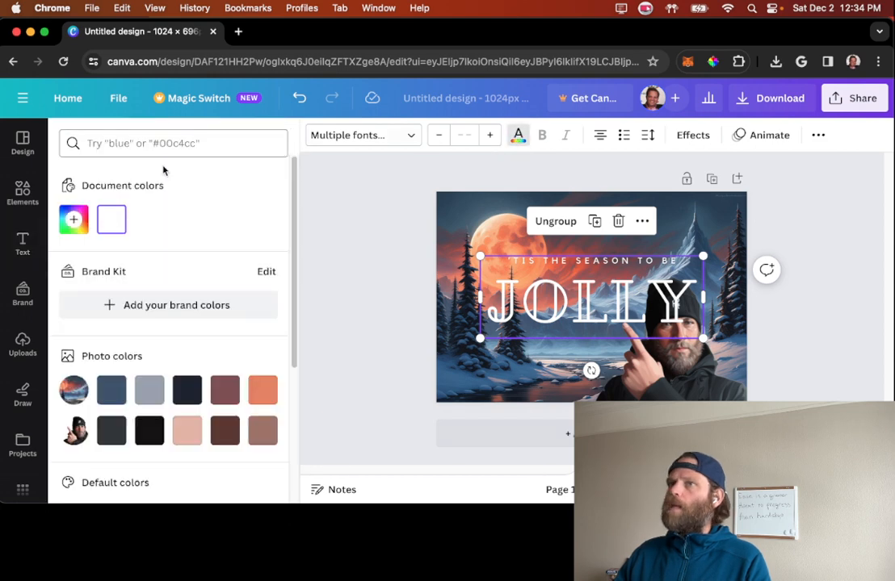
pyautogui.click(187, 391)
pyautogui.moveTo(567, 293); pyautogui.dragTo(544, 252)
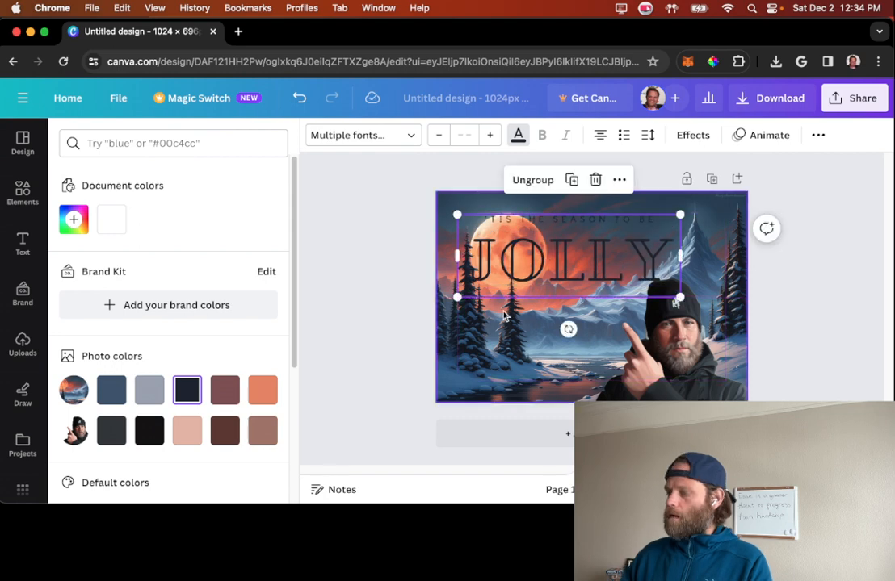
pyautogui.press('Delete')
# Step: Add the "love, peace, and joy" font combination and position it at the upper centre of the landscape, beside the moon
pyautogui.scroll(-5, 170, 344)
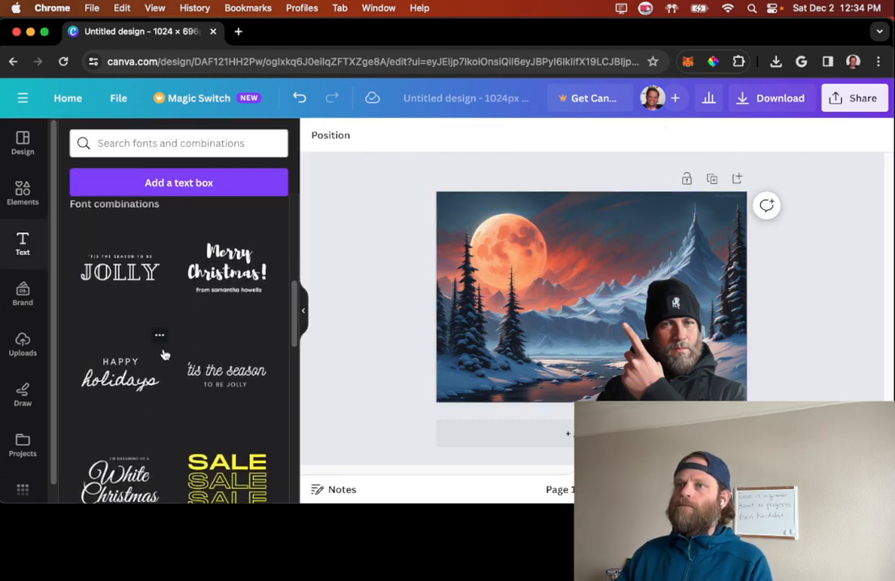
pyautogui.scroll(-10, 160, 369)
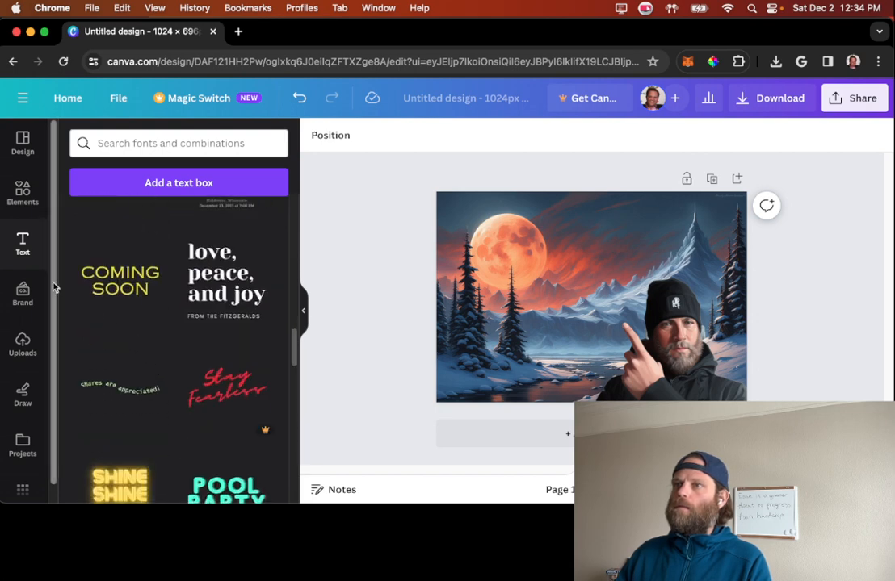
pyautogui.click(226, 286)
pyautogui.moveTo(565, 295); pyautogui.dragTo(493, 259)
pyautogui.moveTo(586, 312); pyautogui.dragTo(598, 323)
pyautogui.moveTo(467, 274); pyautogui.dragTo(529, 276)
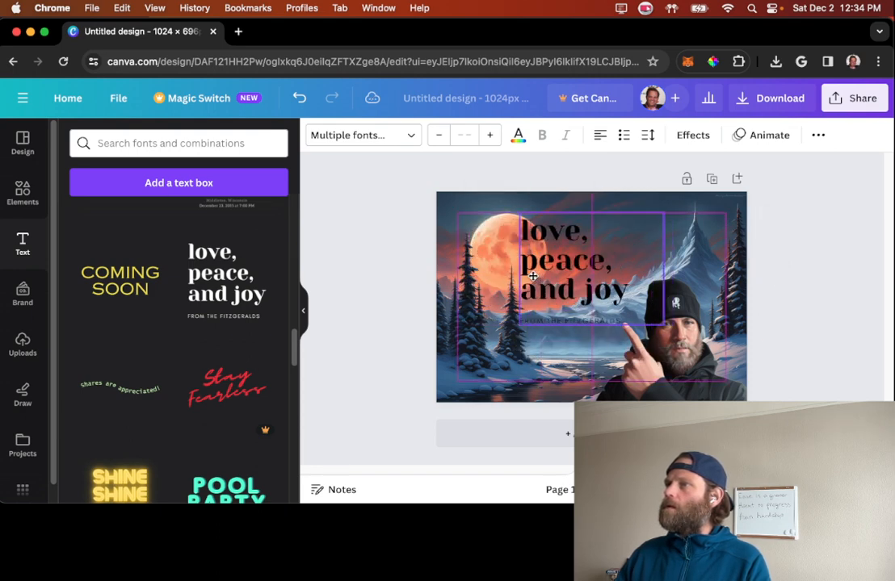
# Step: Delete the small "from" signature line beneath the "love, peace, and joy" heading
pyautogui.click(618, 304)
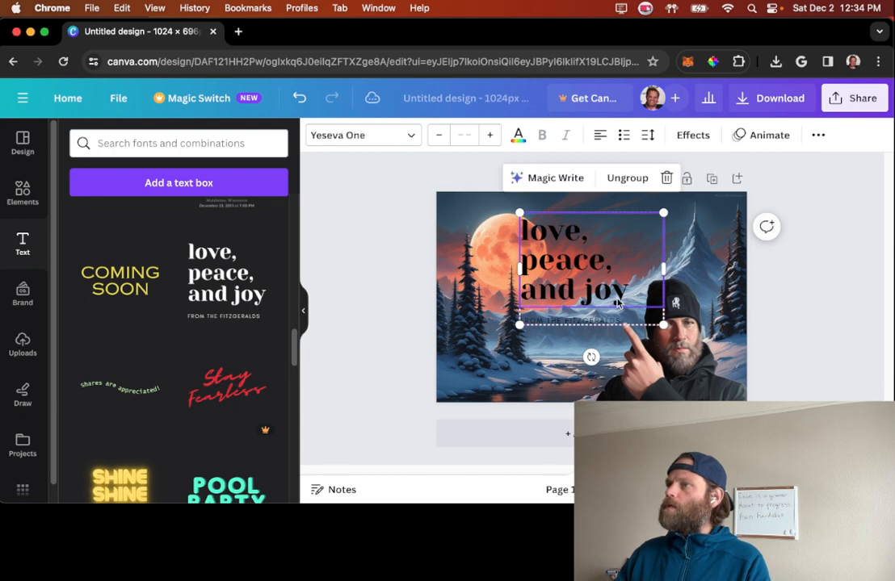
pyautogui.click(613, 323)
pyautogui.press('Delete')
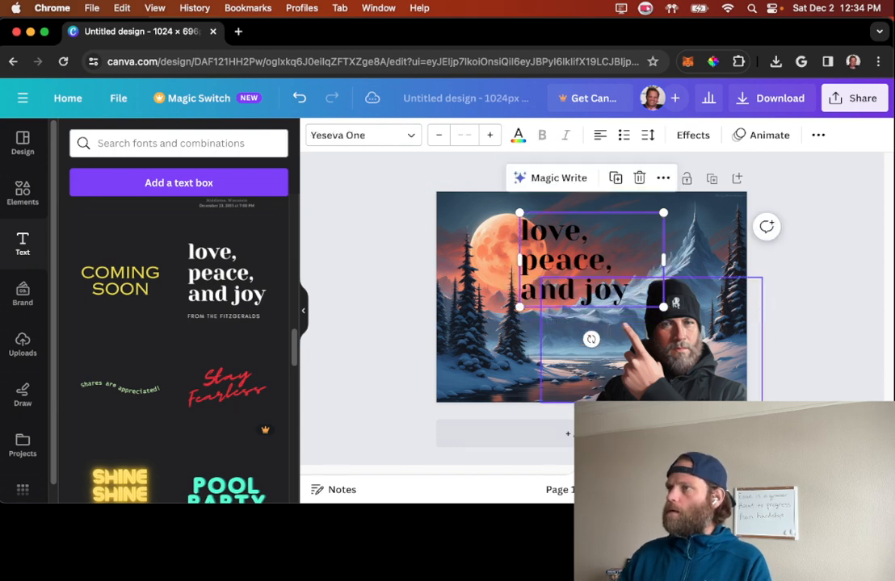
# Step: Replace the "love, peace, and joy" wording with "Get Creative with" followed by the presenter's first name
pyautogui.moveTo(518, 230); pyautogui.dragTo(615, 280)
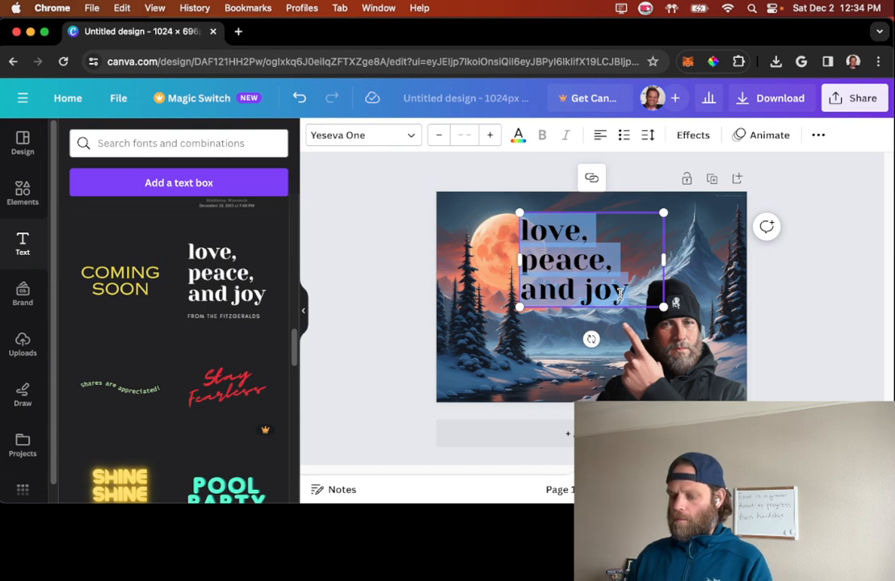
pyautogui.write('get')
pyautogui.press('BackSpace')
pyautogui.press('BackSpace')
pyautogui.press('BackSpace')
pyautogui.write('G')
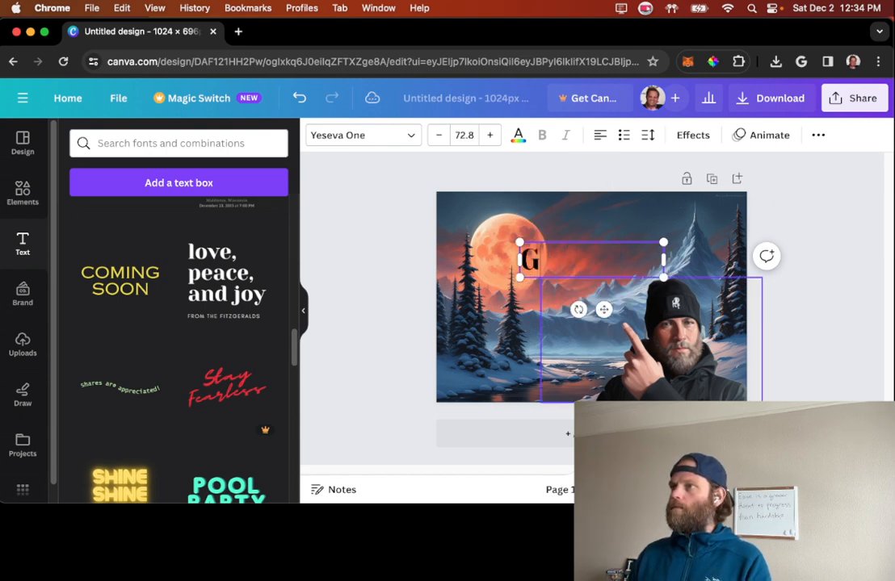
pyautogui.write('etCreate')
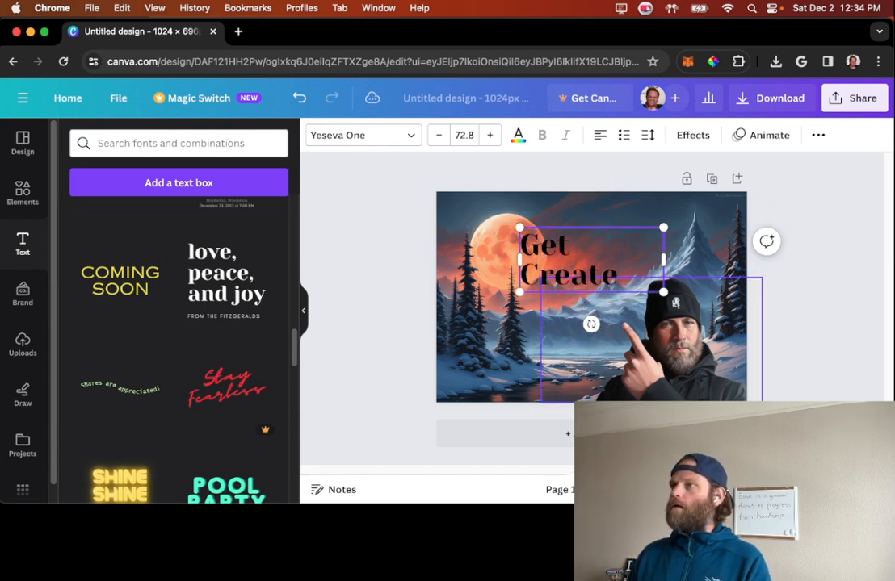
pyautogui.press('BackSpace')
pyautogui.write('ive with')
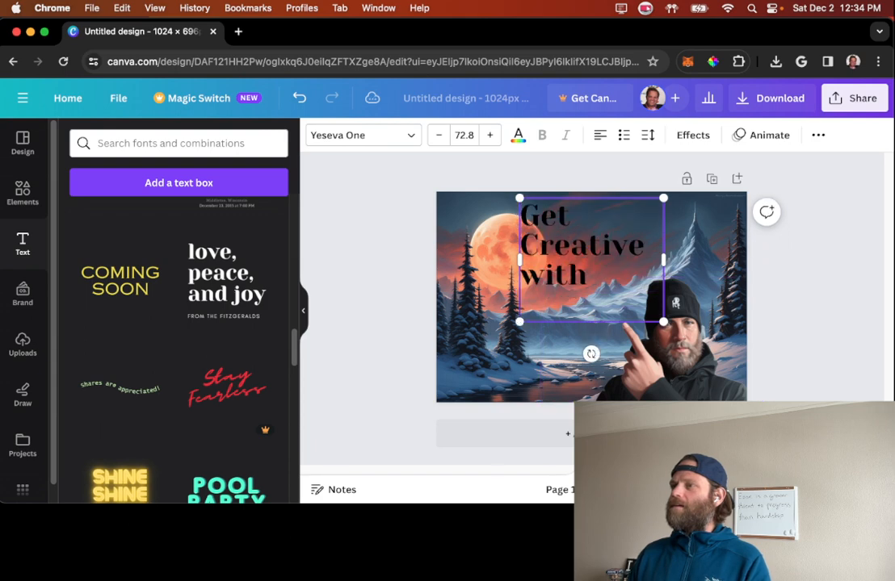
pyautogui.write(' Jarrod')
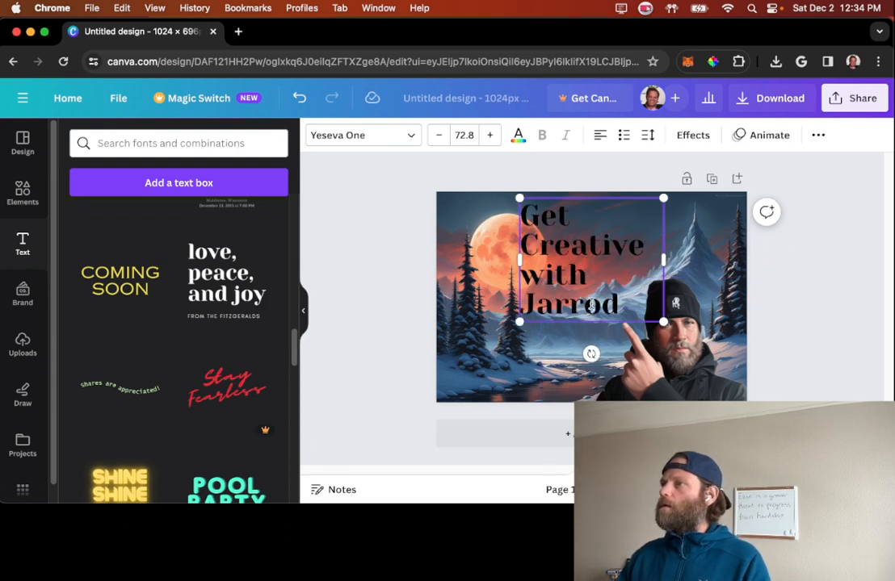
# Step: Reduce the whole "Get Creative with" heading to font size 58.8 and centre-align it
pyautogui.moveTo(616, 303); pyautogui.dragTo(489, 194)
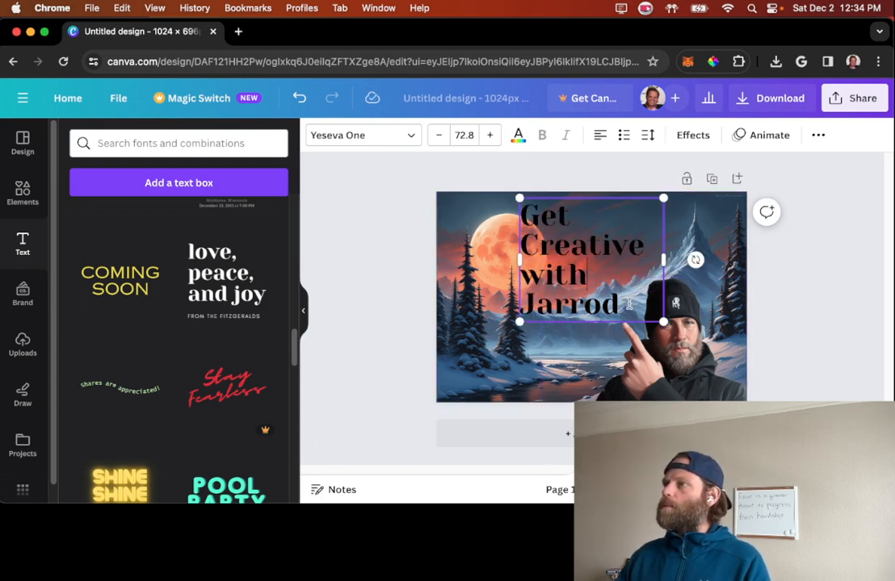
pyautogui.click(440, 135)
pyautogui.click(440, 136)
pyautogui.click(440, 136)
pyautogui.click(440, 136)
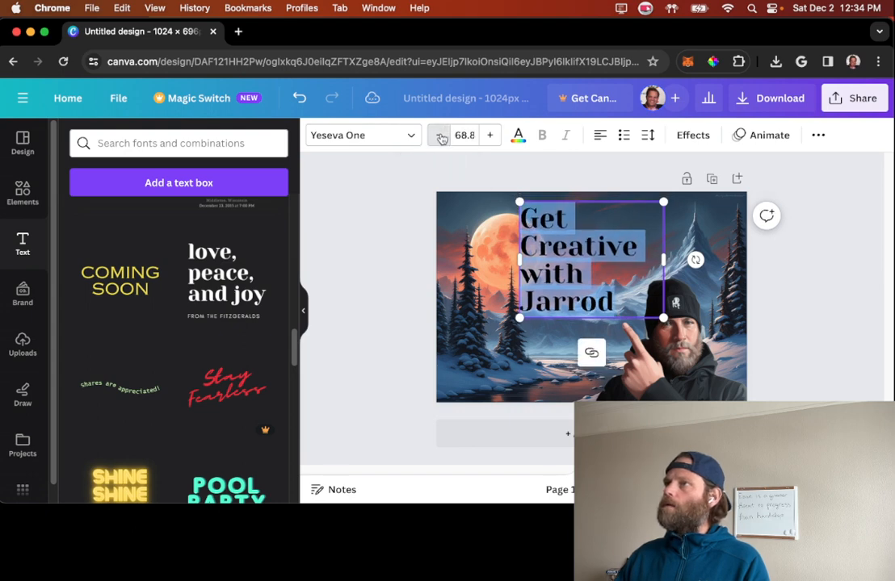
pyautogui.click(440, 135)
pyautogui.click(440, 135)
pyautogui.click(440, 135)
pyautogui.click(440, 136)
pyautogui.click(440, 135)
pyautogui.click(440, 136)
pyautogui.click(440, 135)
pyautogui.click(440, 136)
pyautogui.click(440, 136)
pyautogui.click(440, 135)
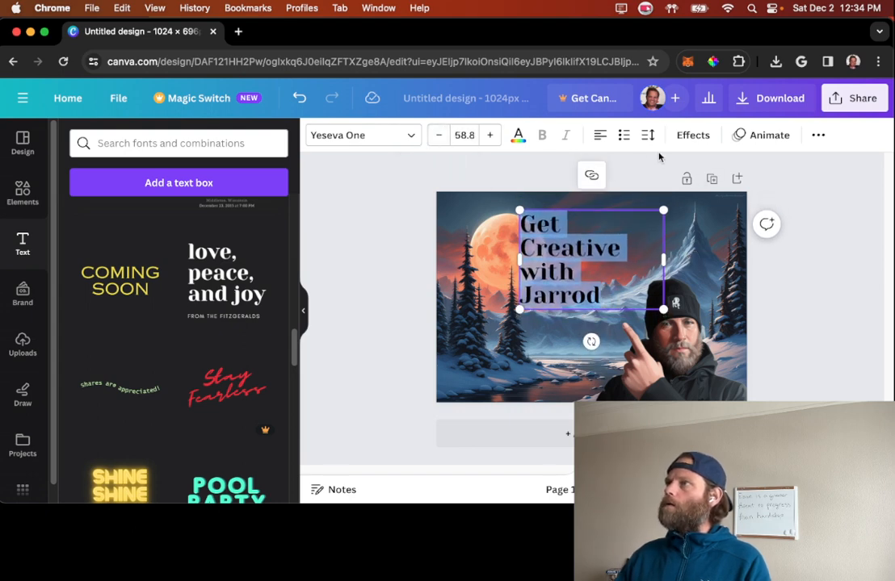
pyautogui.click(600, 135)
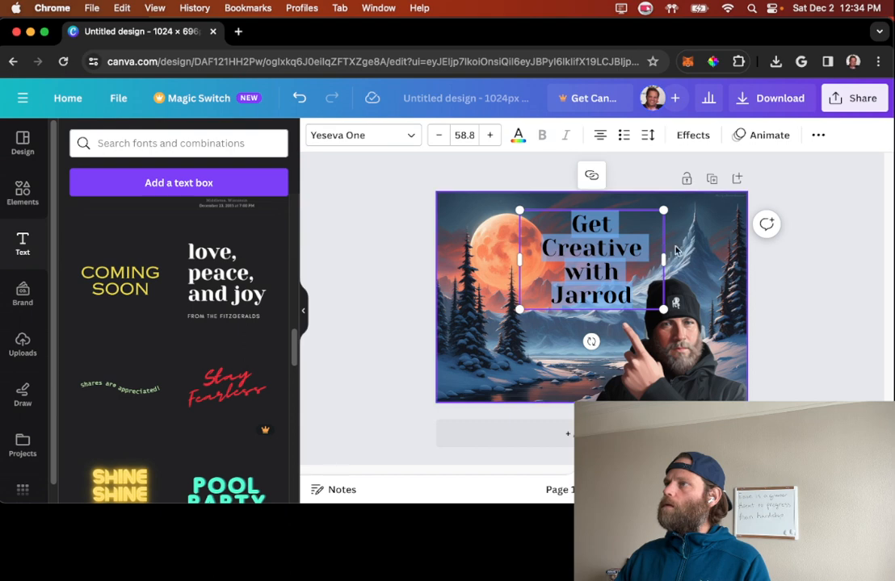
# Step: Try the "Get Creative with" heading slightly lower and closer to the moon, and delete it from the design
pyautogui.click(829, 315)
pyautogui.moveTo(599, 245); pyautogui.dragTo(582, 254)
pyautogui.click(390, 299)
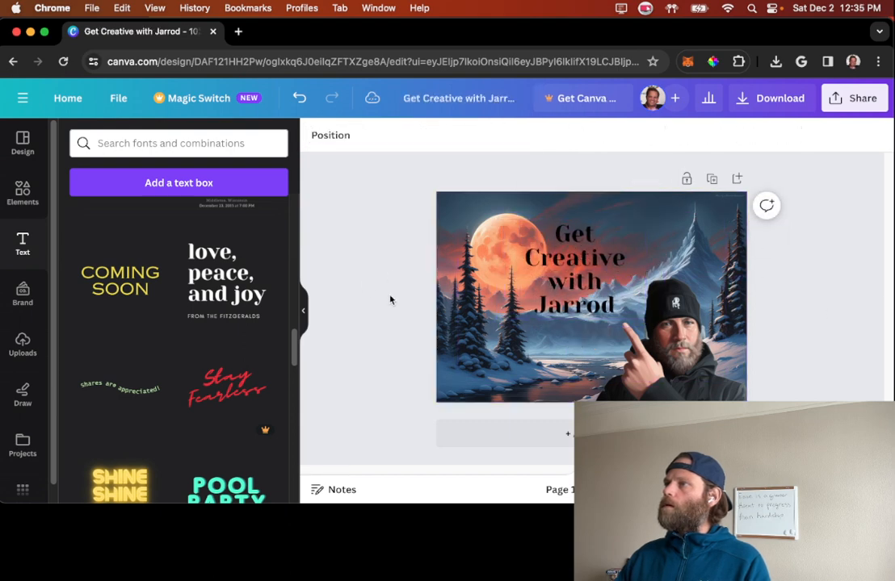
pyautogui.click(575, 271)
pyautogui.press('Delete')
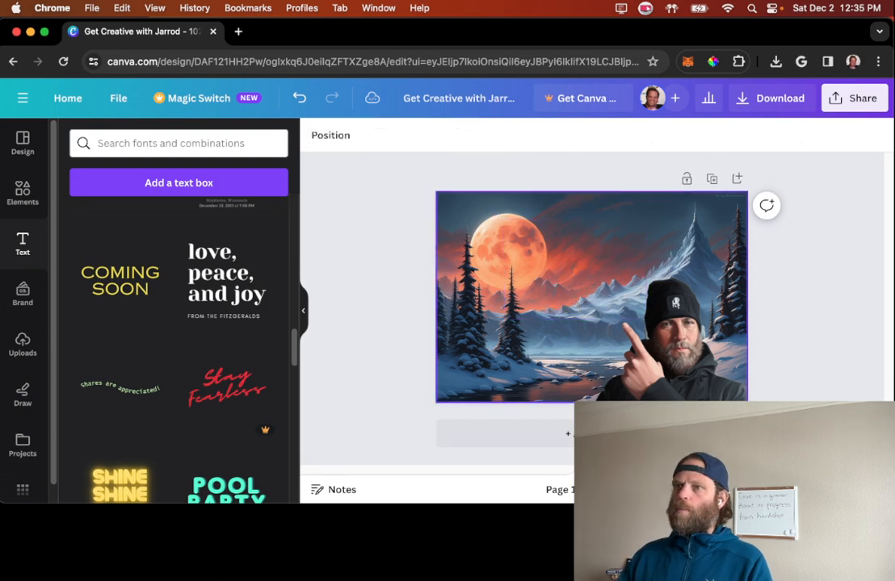
# Step: Find the bold "cold, smooth & tasty." font combination and add it to the landscape
pyautogui.scroll(-2, 226, 319)
pyautogui.scroll(-10, 216, 326)
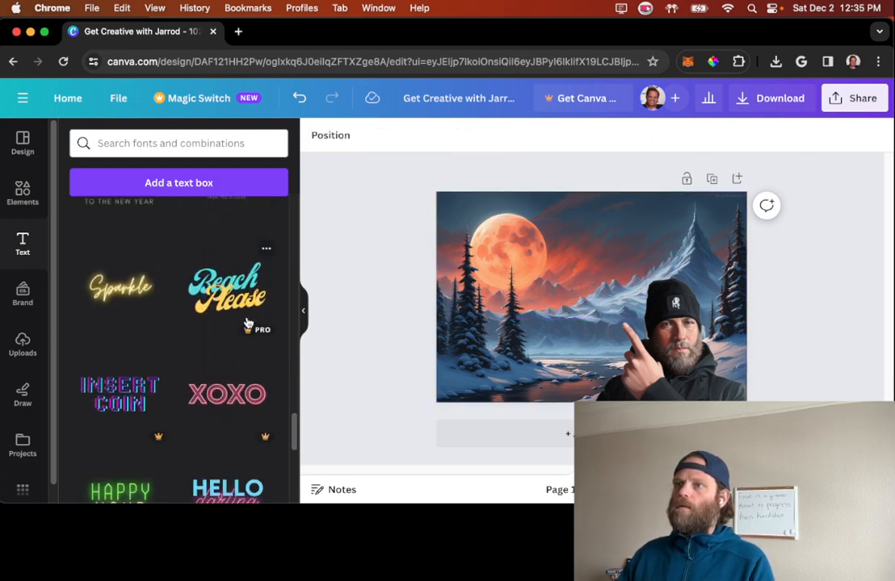
pyautogui.scroll(-5, 214, 326)
pyautogui.scroll(-10, 243, 335)
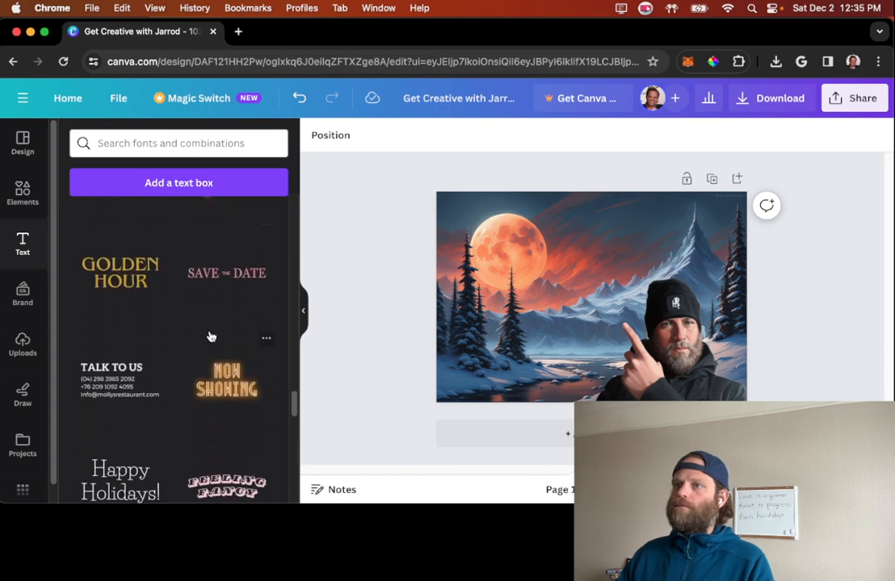
pyautogui.scroll(-5, 193, 339)
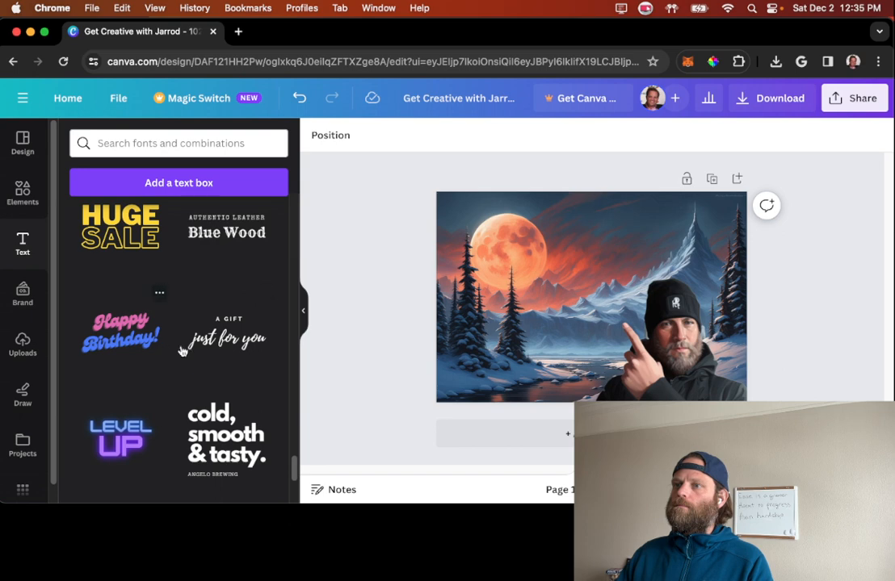
pyautogui.scroll(-1, 182, 351)
pyautogui.click(228, 400)
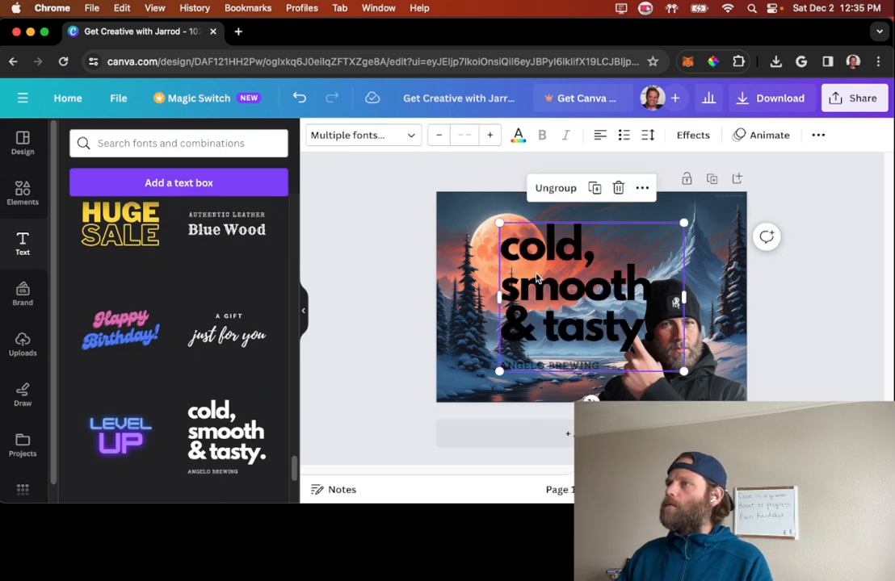
# Step: Delete only the small "ANGELO BREWING" line from the added text group, keeping the bold heading
pyautogui.click(585, 358)
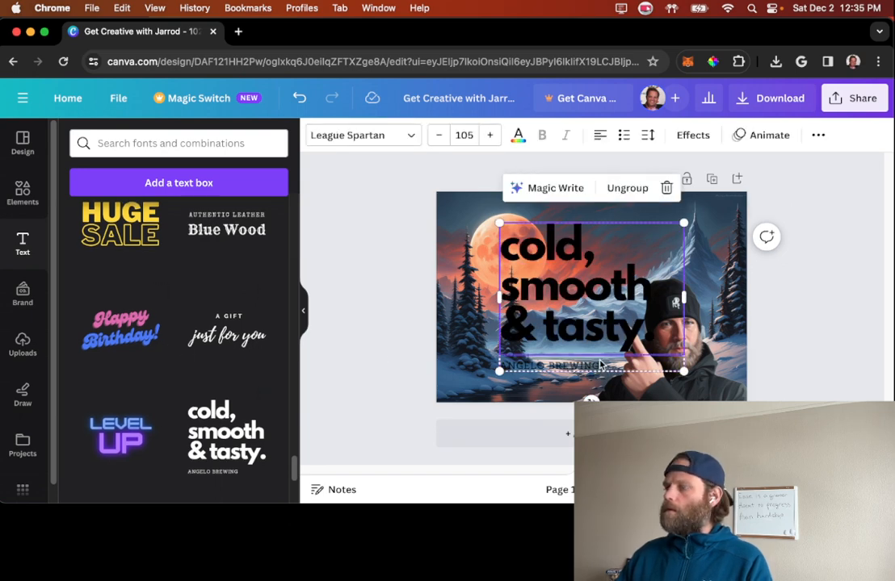
pyautogui.press('Delete')
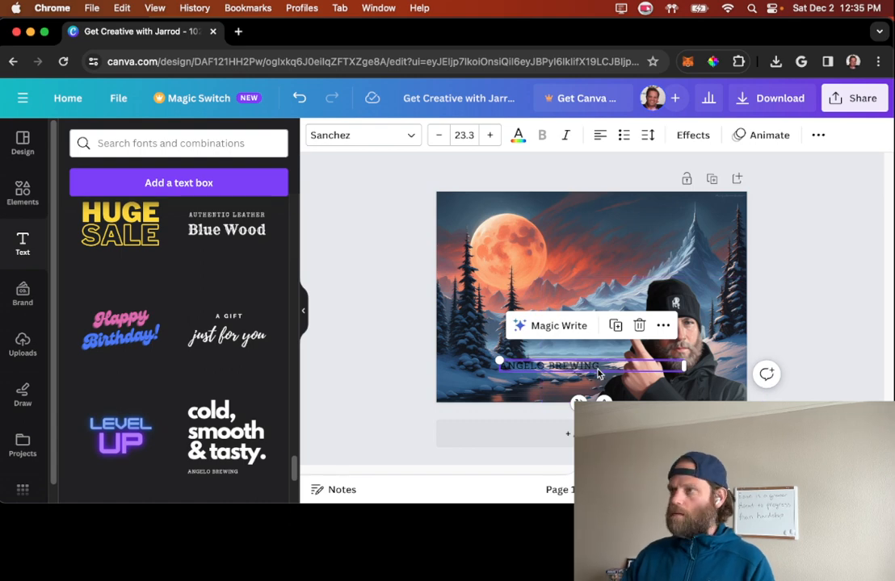
pyautogui.press('super+z')
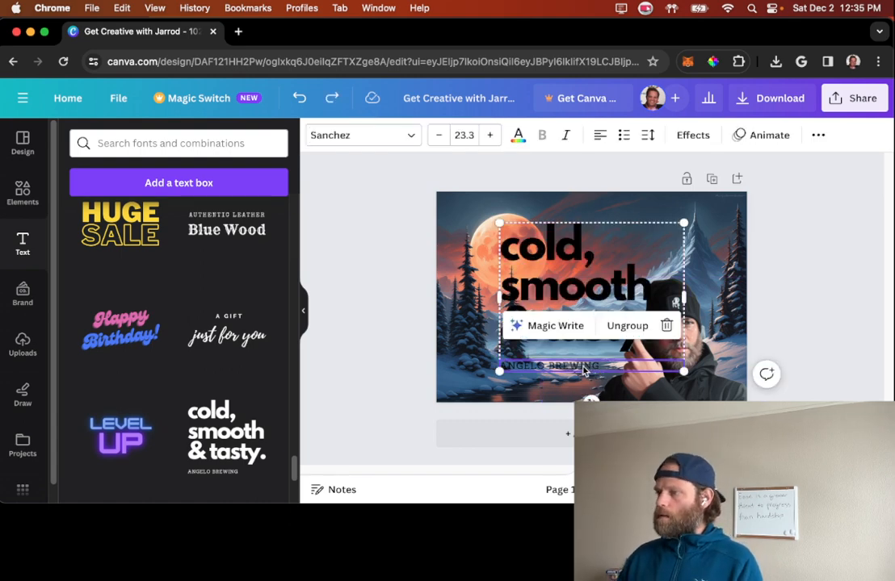
pyautogui.press('Delete')
# Step: Replace the "cold, smooth & tasty." wording with "Creative AI" and centre-align the text
pyautogui.doubleClick(553, 238)
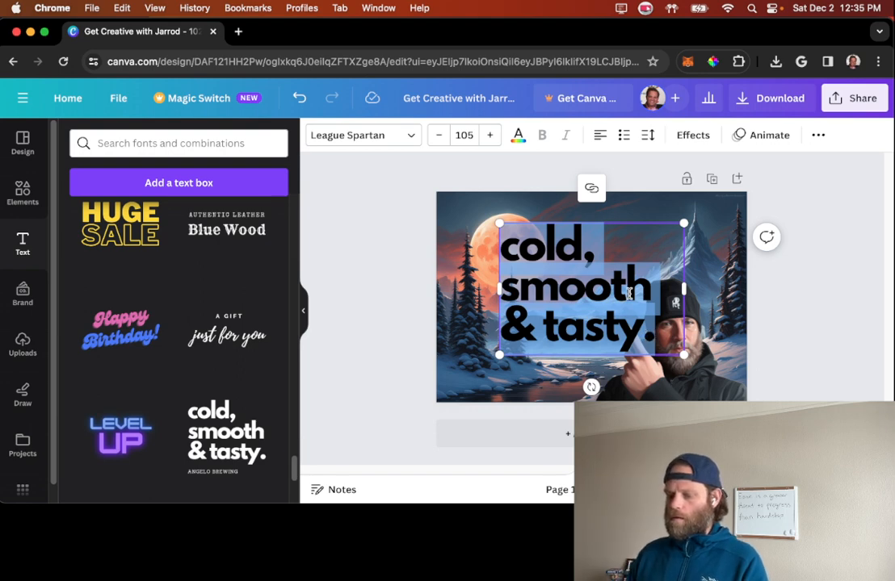
pyautogui.write('Creative A')
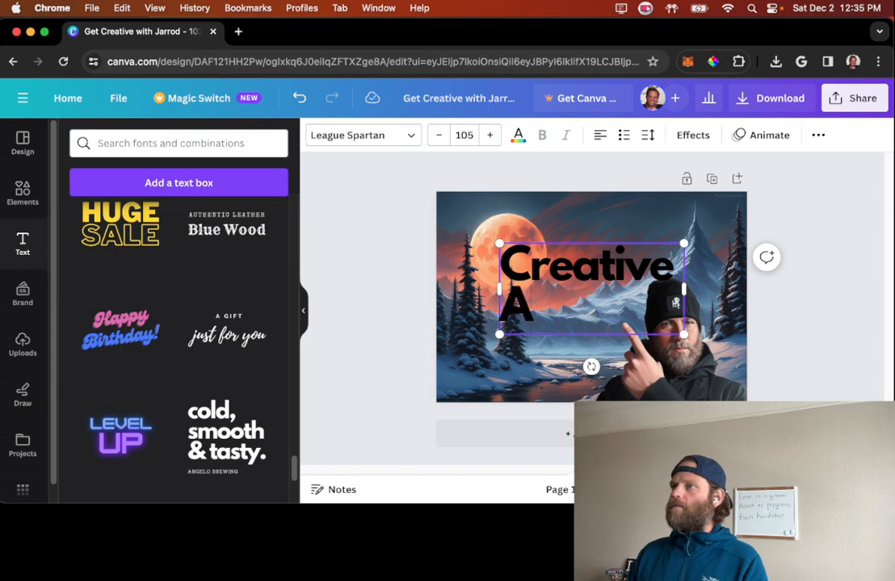
pyautogui.write('I')
pyautogui.click(601, 136)
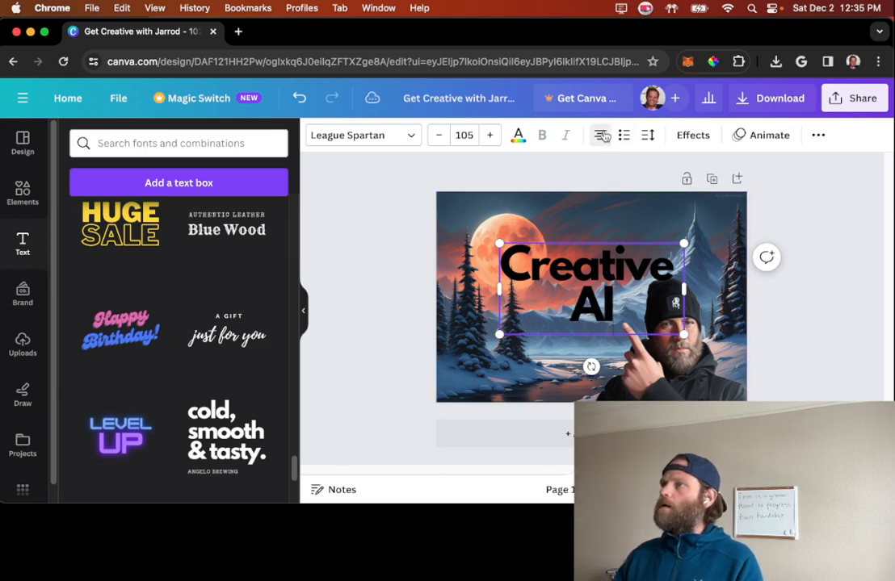
# Step: Move the "Creative AI" heading up above the man's head and enlarge it to font size 117
pyautogui.moveTo(664, 260); pyautogui.dragTo(664, 224)
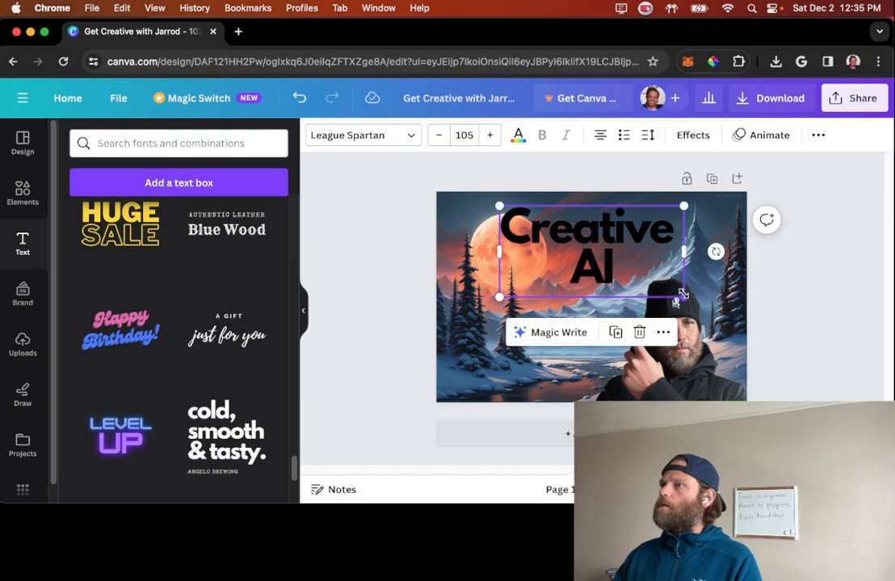
pyautogui.moveTo(683, 297); pyautogui.dragTo(706, 307)
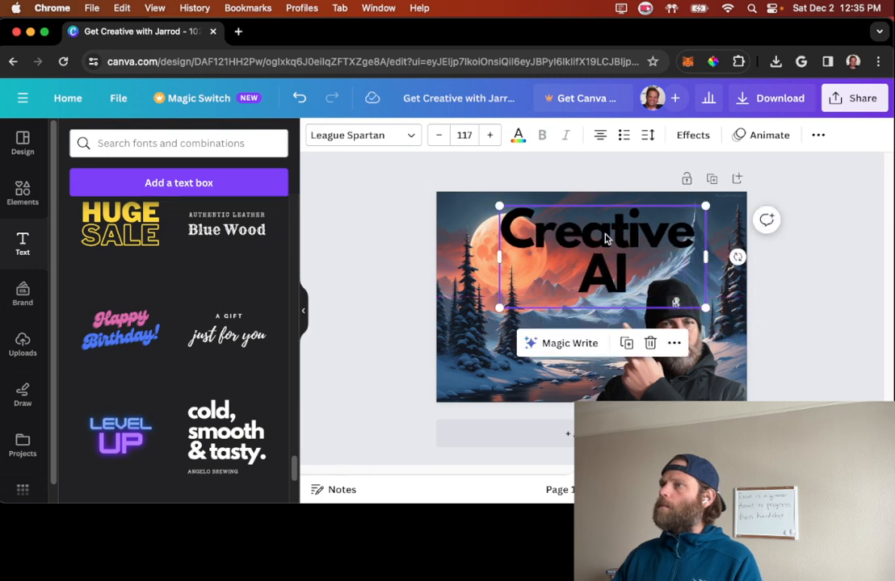
pyautogui.moveTo(606, 238); pyautogui.dragTo(605, 244)
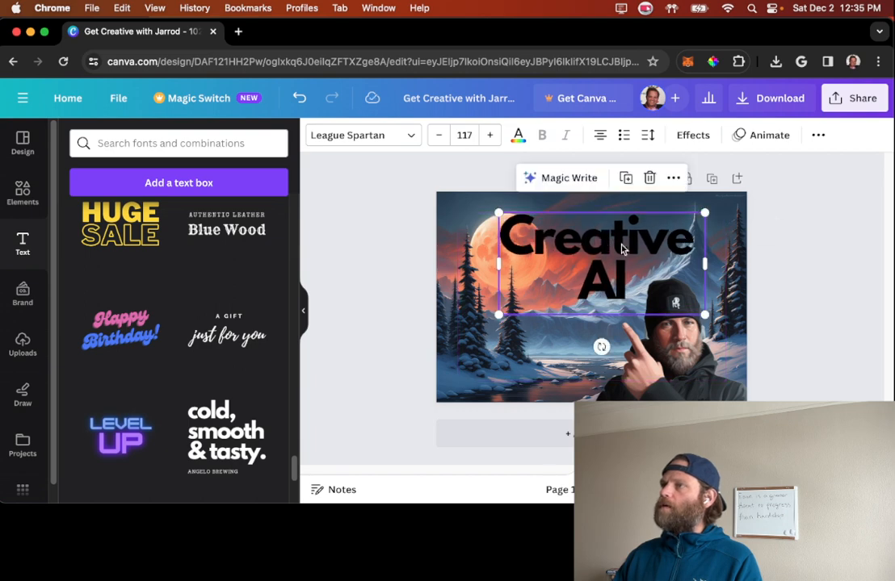
pyautogui.click(803, 292)
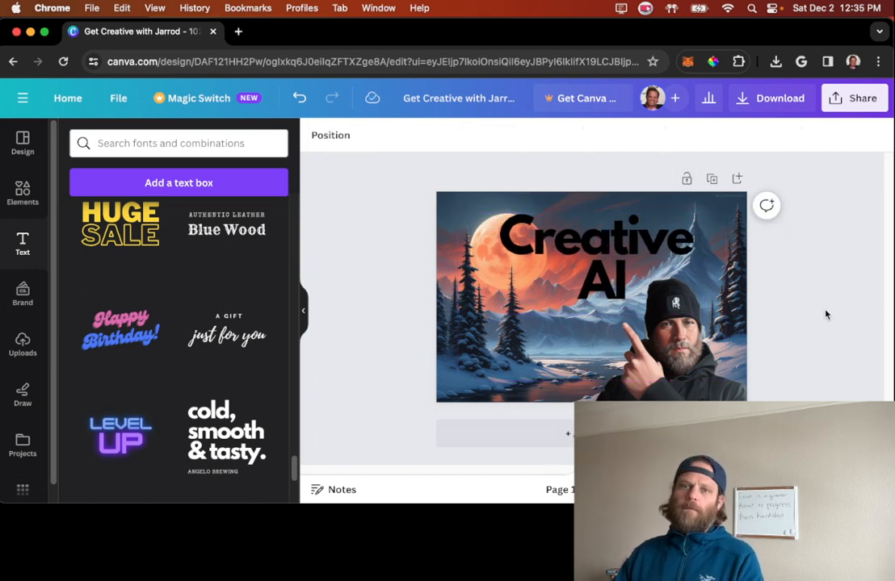
# Step: Delete the snowy moon landscape from behind the heading and select the beanie cutout
pyautogui.click(453, 351)
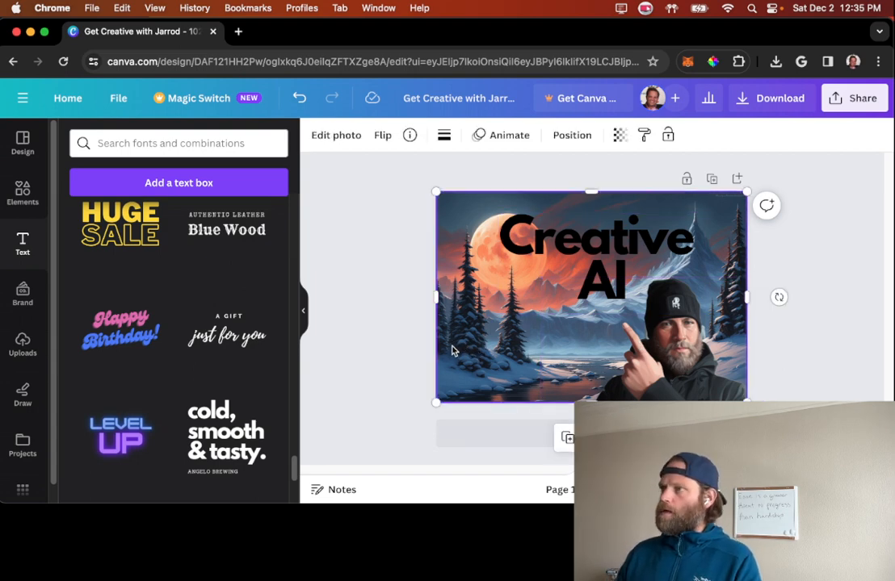
pyautogui.press('Delete')
pyautogui.click(568, 305)
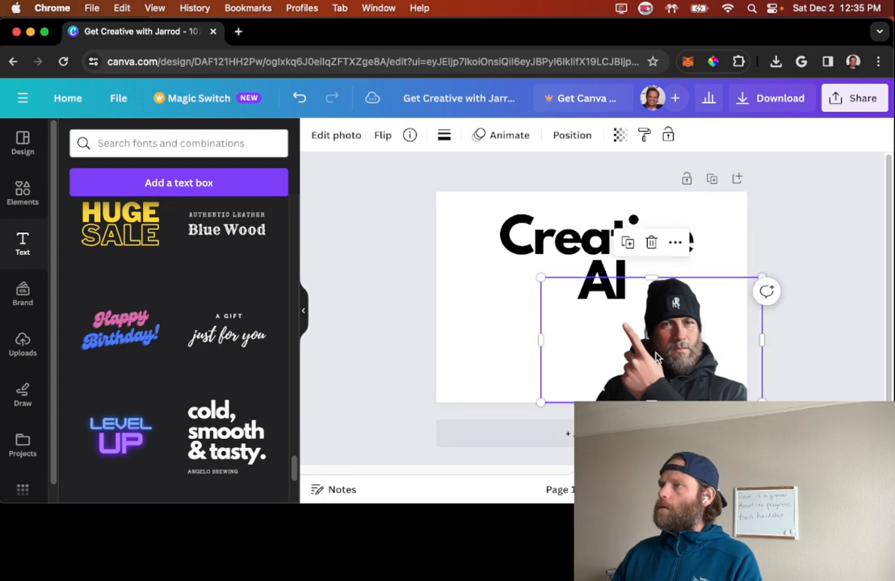
# Step: Delete the beanie cutout and the "Creative AI" heading so the page is empty
pyautogui.press('Delete')
pyautogui.click(568, 305)
pyautogui.press('Delete')
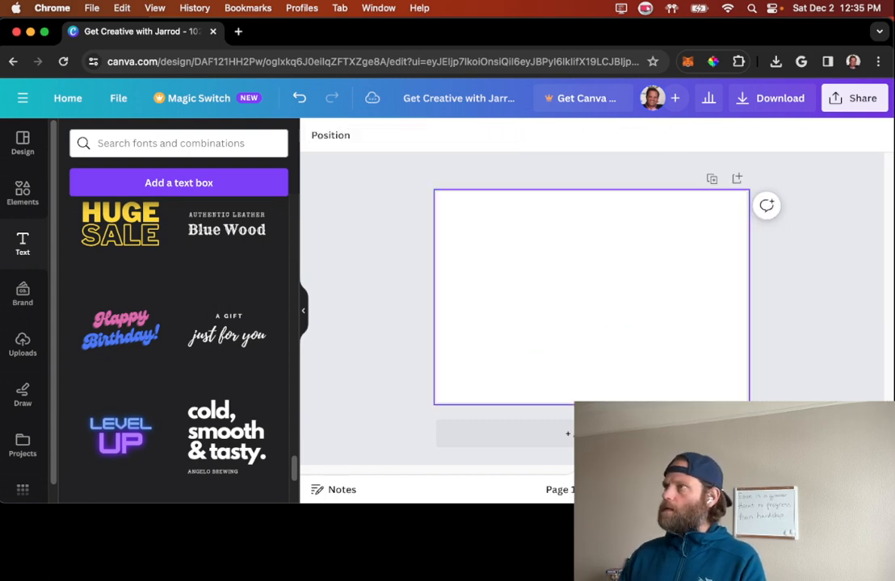
# Step: Add the downloaded cutout -61005939.png to the page, place it in the page's lower-left corner and enlarge it
pyautogui.click(775, 62)
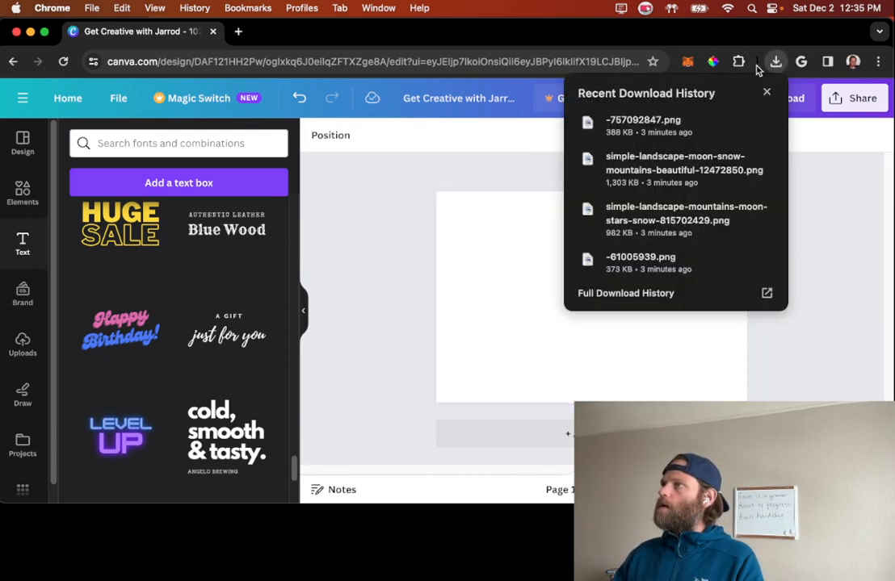
pyautogui.click(658, 260)
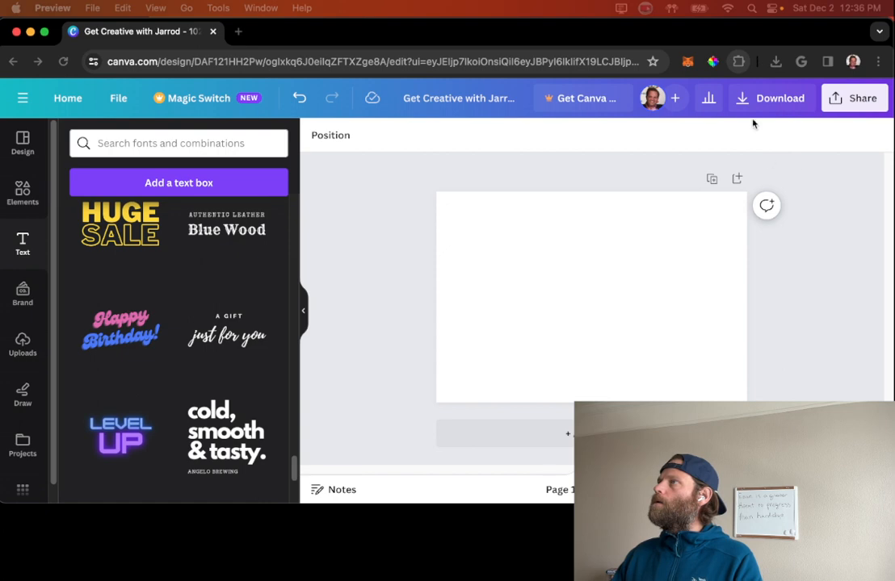
pyautogui.click(720, 124)
pyautogui.click(775, 62)
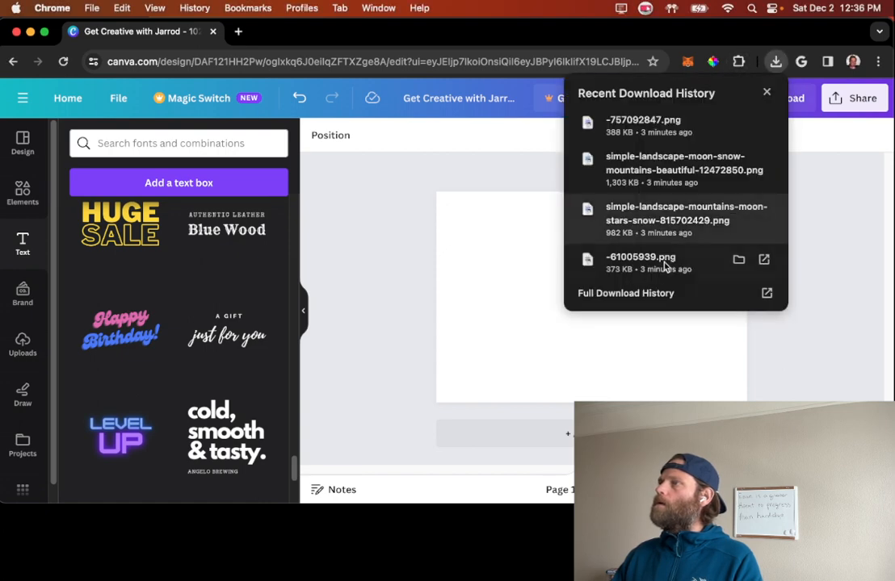
pyautogui.moveTo(638, 260); pyautogui.dragTo(495, 304)
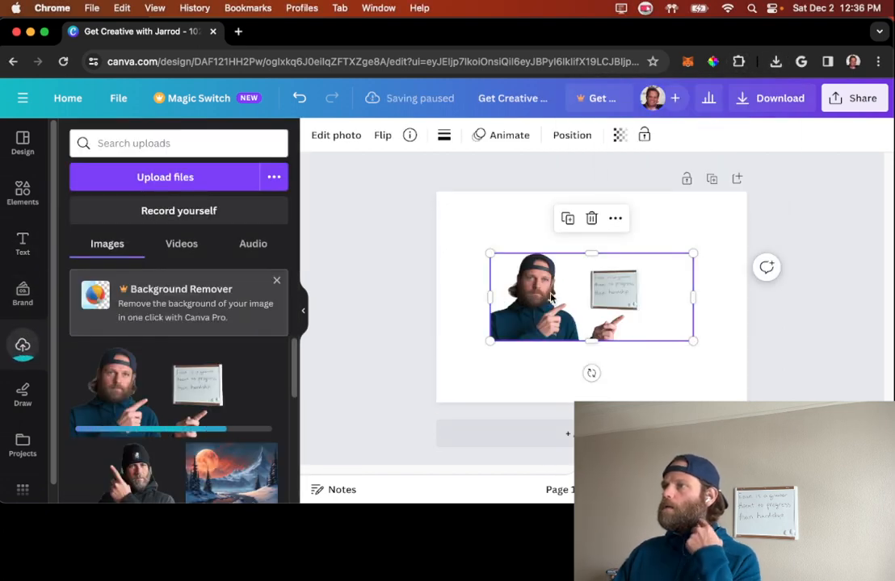
pyautogui.moveTo(590, 296); pyautogui.dragTo(536, 359)
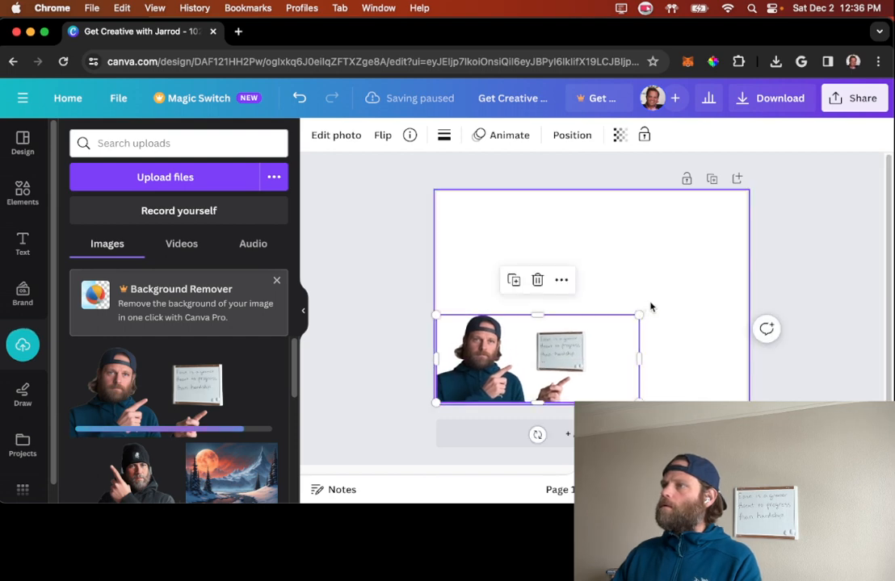
pyautogui.moveTo(638, 315); pyautogui.dragTo(682, 277)
# Step: Try the dark navy photo colour as the page background
pyautogui.click(455, 236)
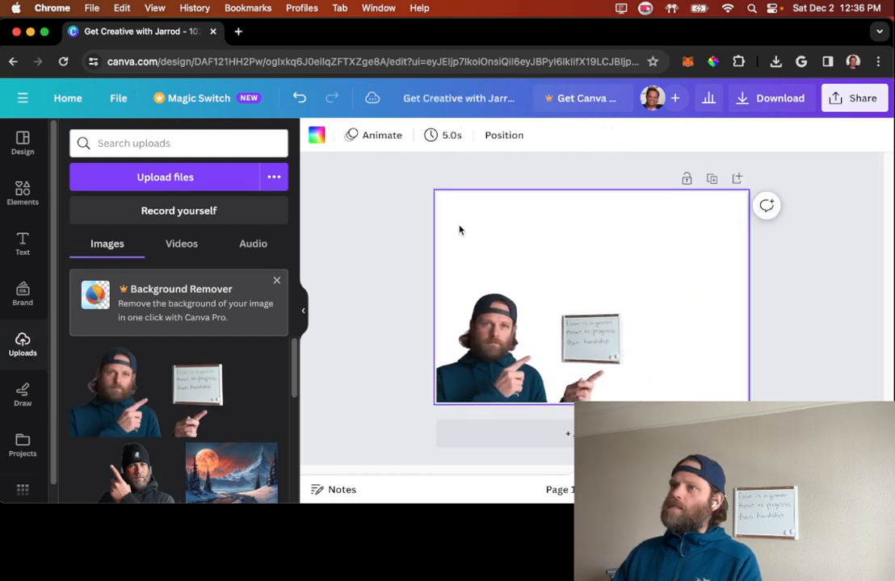
pyautogui.click(325, 137)
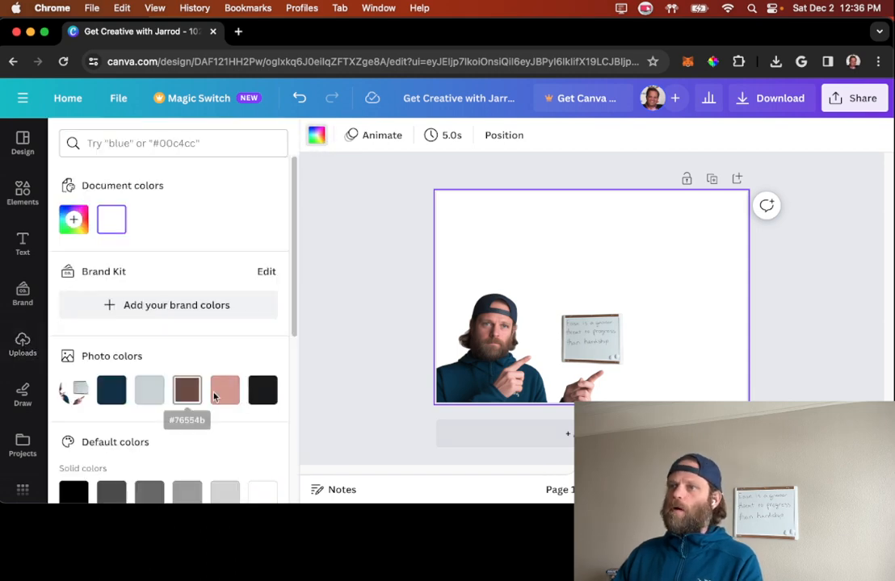
pyautogui.click(101, 391)
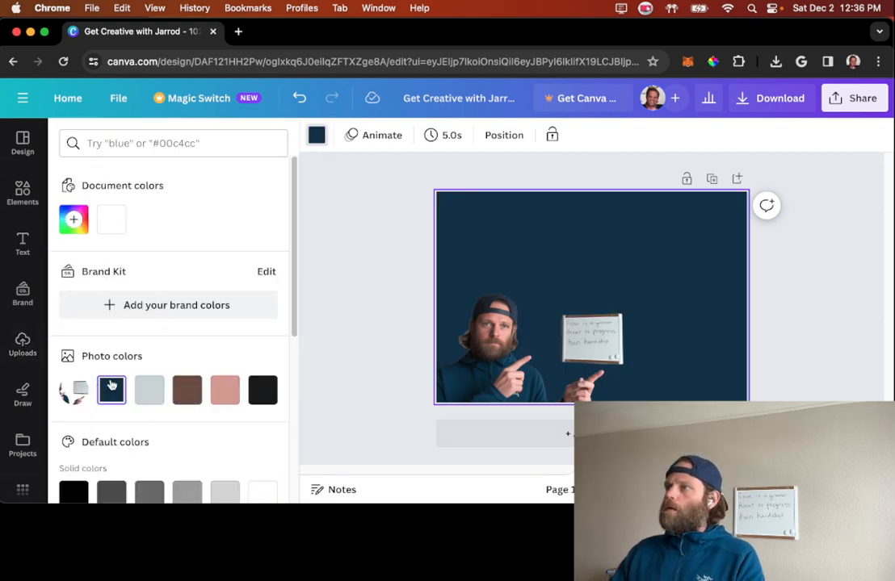
pyautogui.scroll(-5, 177, 379)
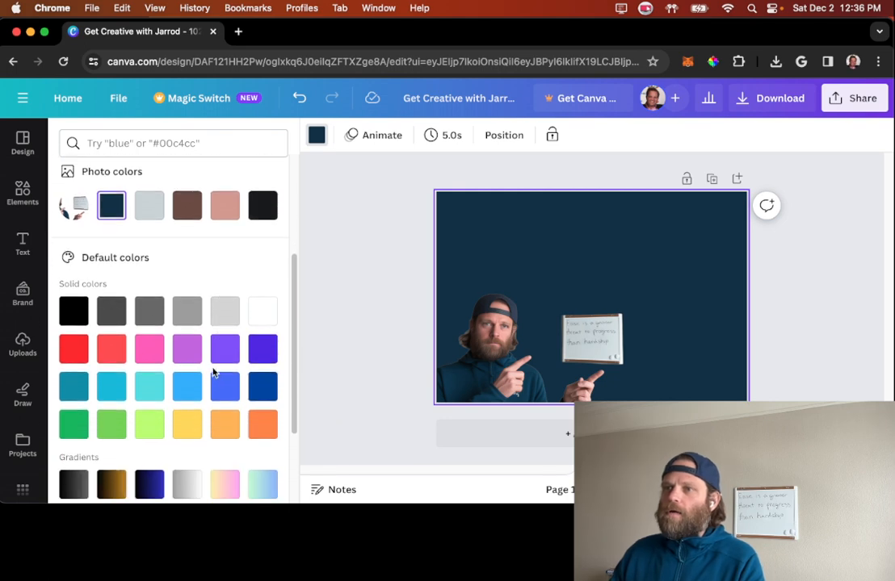
pyautogui.scroll(3, 187, 348)
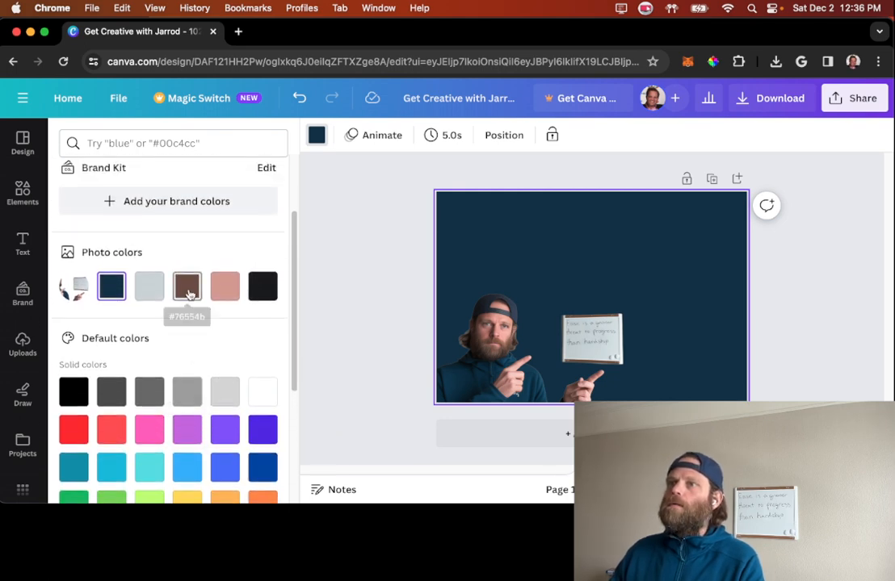
# Step: Set the page background to the brown photo colour #76554B and lighten it to #A2786C
pyautogui.click(187, 288)
pyautogui.scroll(3, 186, 339)
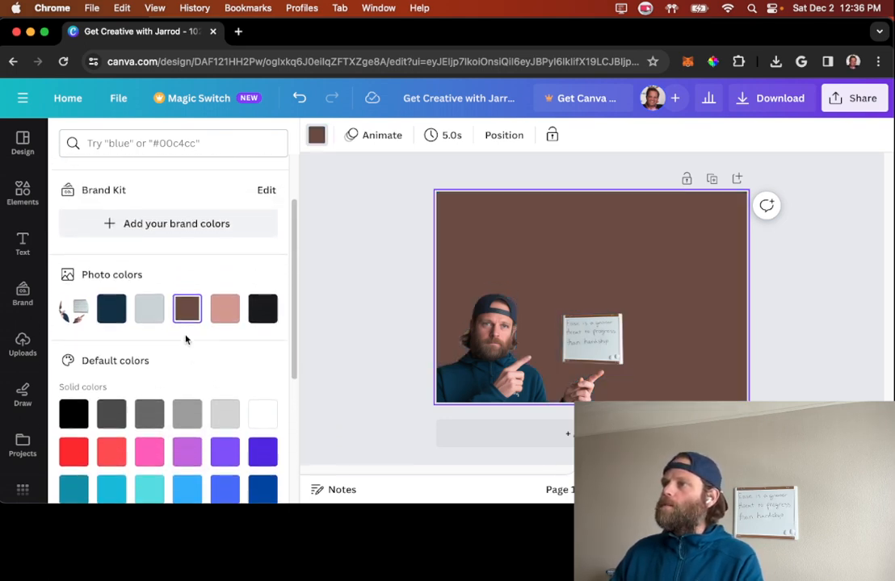
pyautogui.click(73, 219)
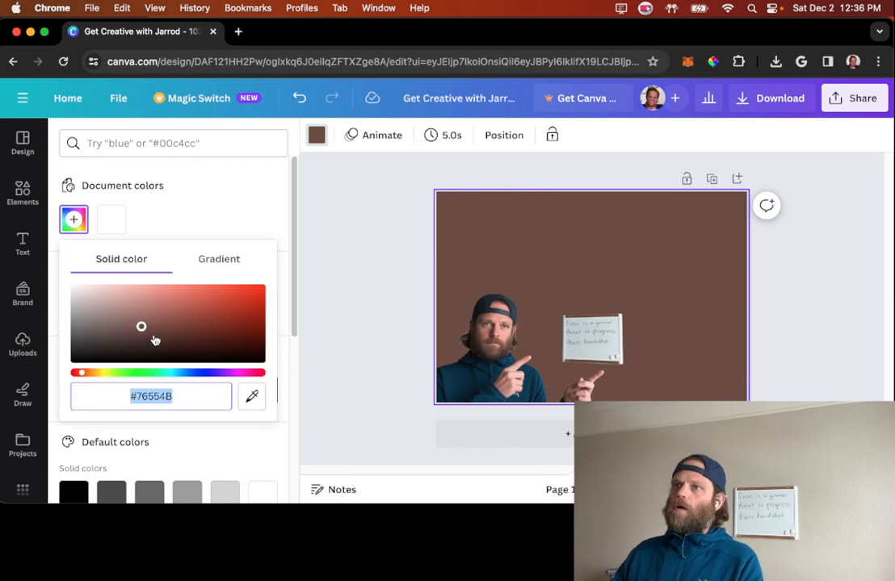
pyautogui.moveTo(141, 329); pyautogui.dragTo(135, 313)
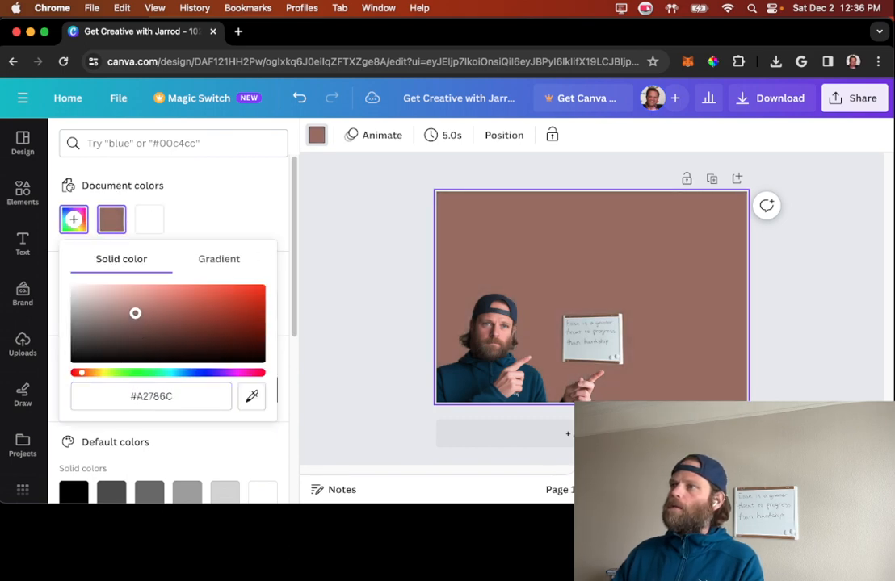
pyautogui.click(363, 308)
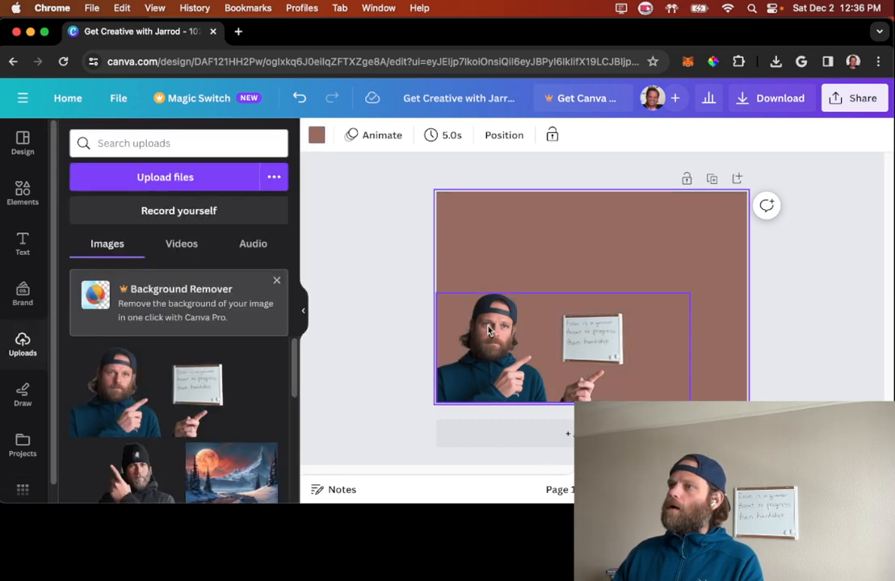
# Step: Enlarge the man and whiteboard cutout slightly, keeping it anchored in the page's lower-left corner
pyautogui.click(497, 329)
pyautogui.moveTo(687, 293); pyautogui.dragTo(706, 286)
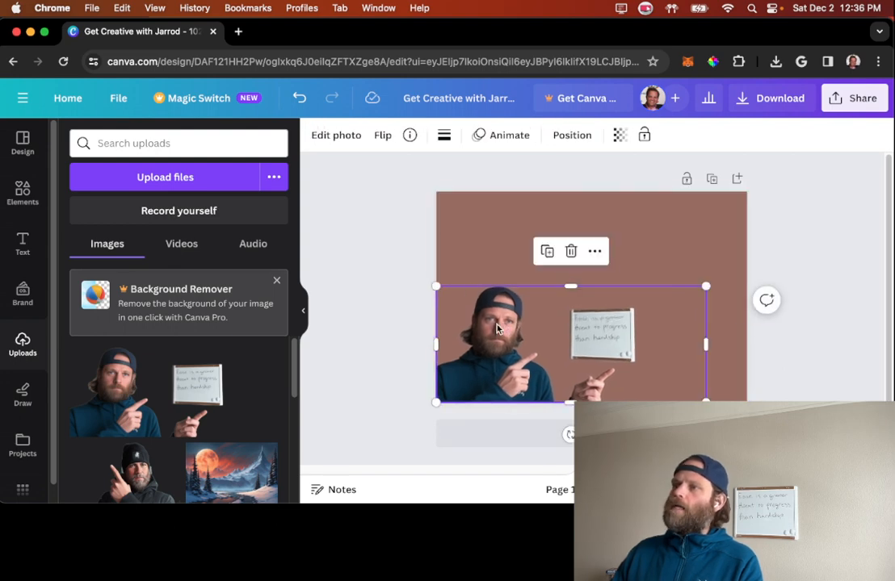
pyautogui.moveTo(706, 286); pyautogui.dragTo(718, 281)
pyautogui.click(367, 275)
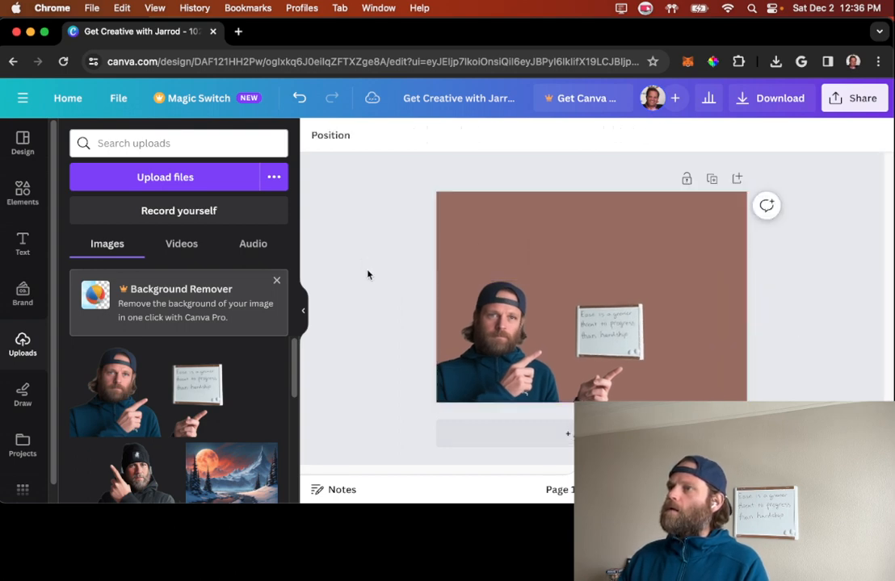
# Step: Add the cream slab-serif "COFFEE PLEASE" text combination to the page
pyautogui.click(25, 239)
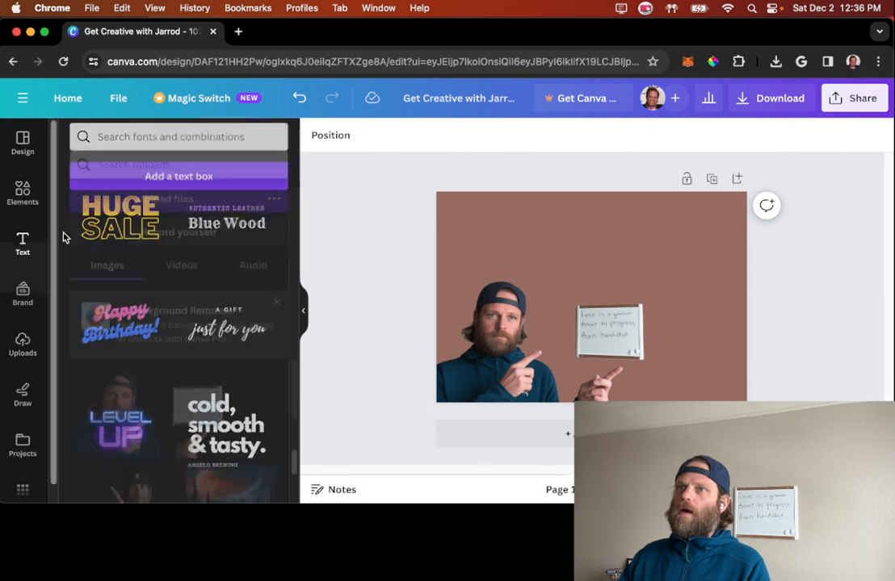
pyautogui.scroll(-3, 174, 319)
pyautogui.scroll(-5, 174, 321)
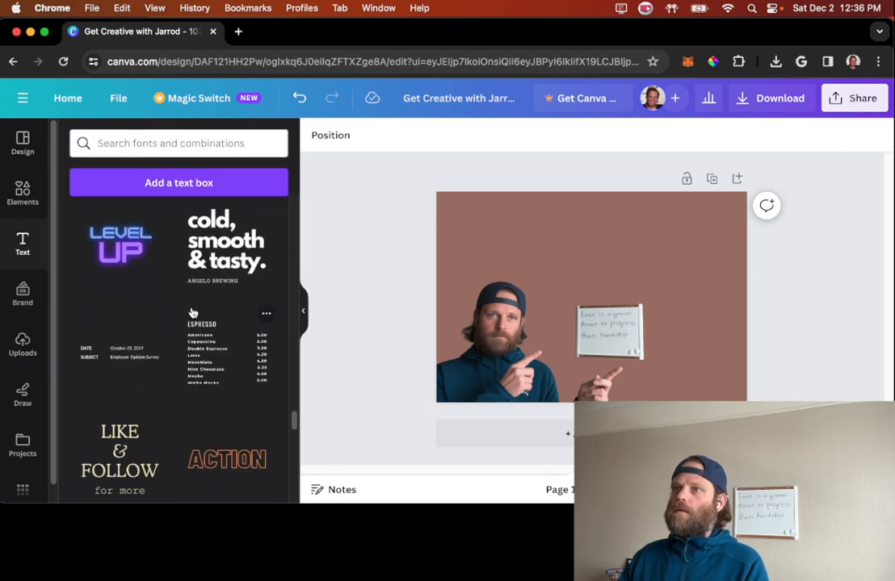
pyautogui.scroll(-2, 190, 316)
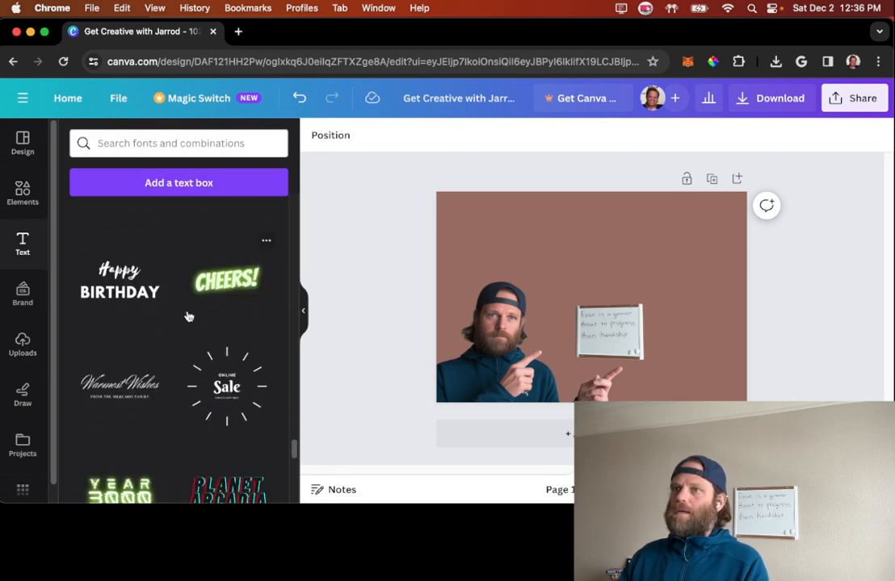
pyautogui.scroll(-2, 162, 314)
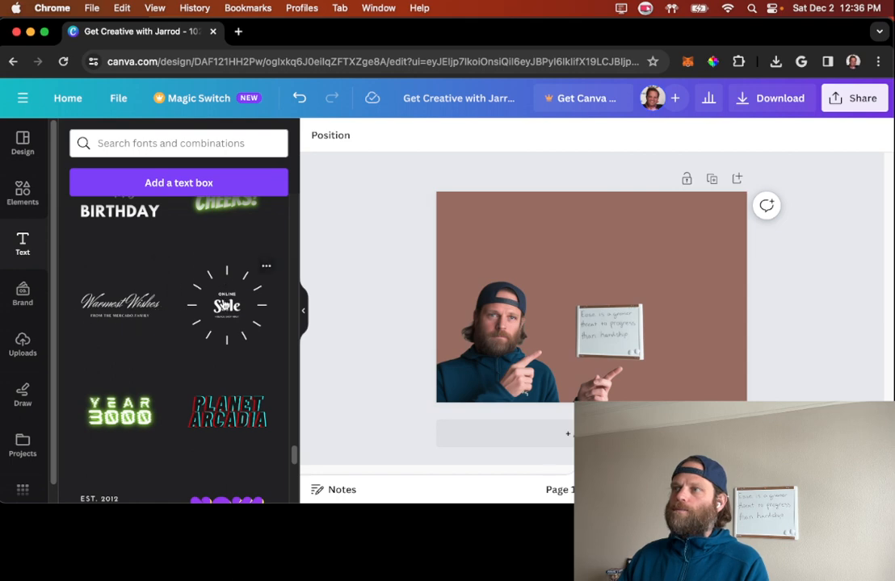
pyautogui.scroll(-6, 174, 315)
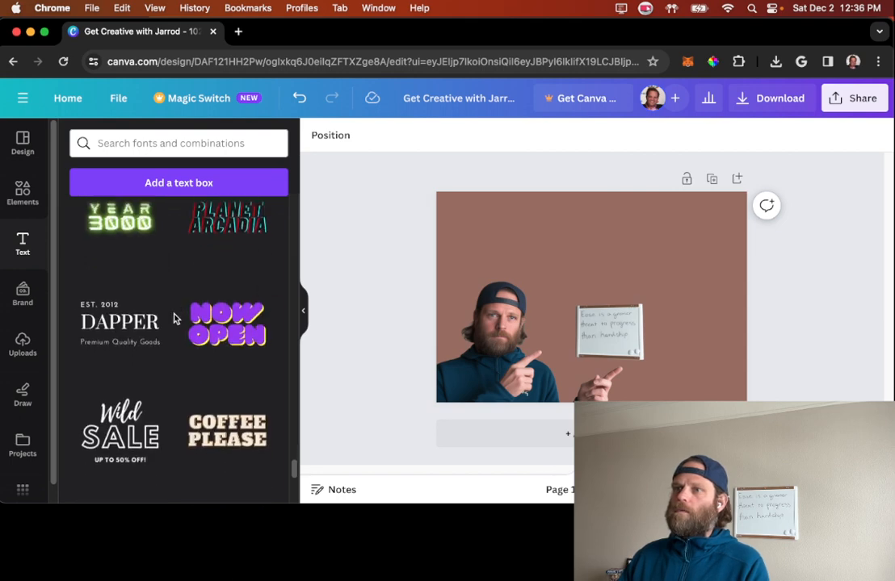
pyautogui.click(209, 353)
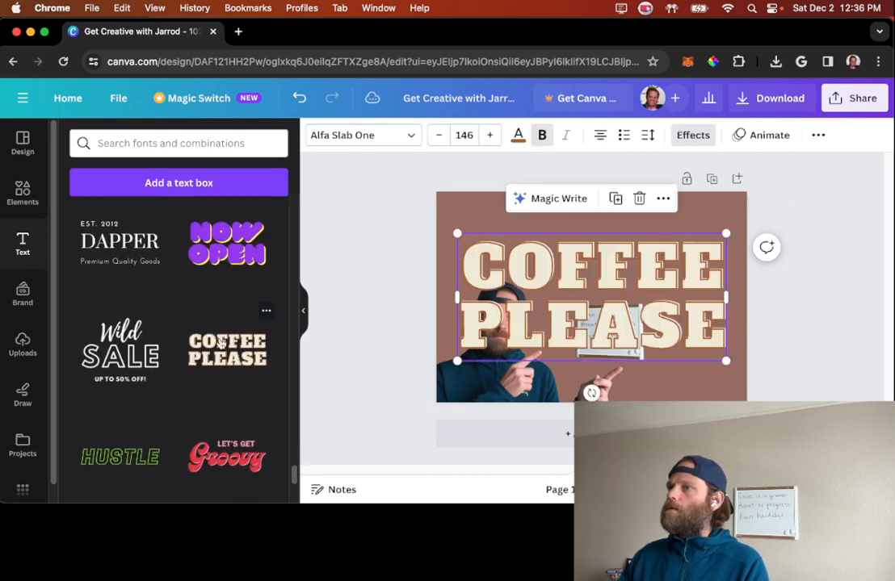
# Step: Shrink the "COFFEE PLEASE" heading to font size 91.3 and place it above the whiteboard
pyautogui.moveTo(457, 233); pyautogui.dragTo(536, 270)
pyautogui.moveTo(639, 304); pyautogui.dragTo(572, 220)
pyautogui.moveTo(459, 194); pyautogui.dragTo(485, 204)
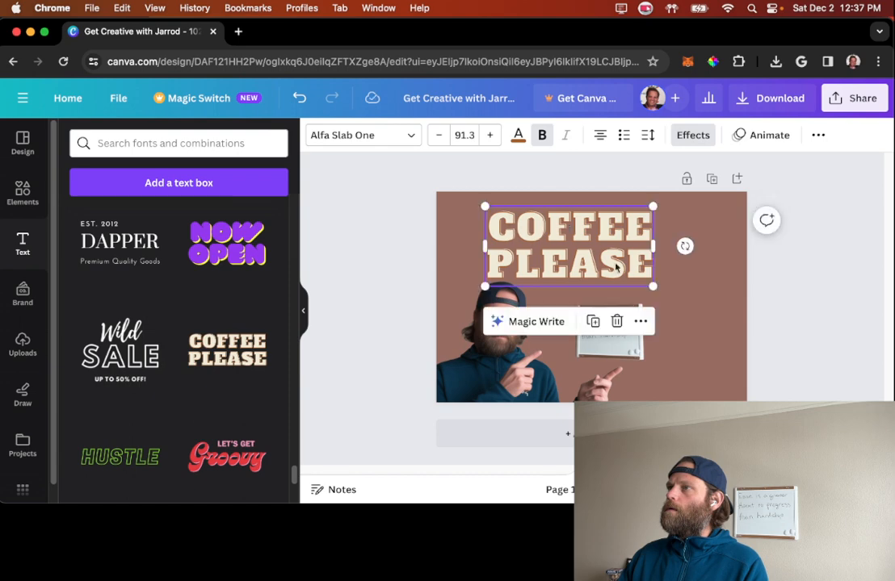
pyautogui.moveTo(602, 257); pyautogui.dragTo(667, 265)
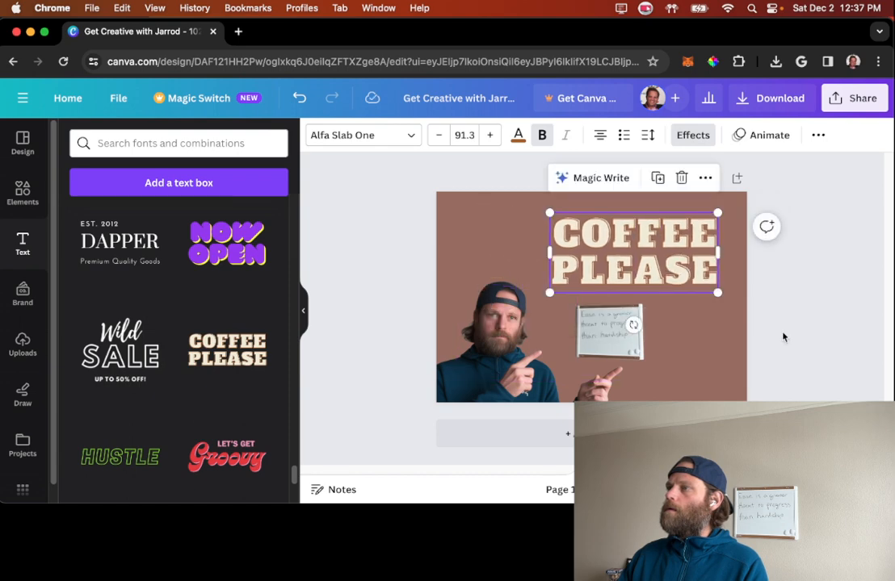
pyautogui.click(813, 325)
# Step: Replace the "COFFEE PLEASE" wording with "GOAL SETTING" on two lines
pyautogui.click(679, 279)
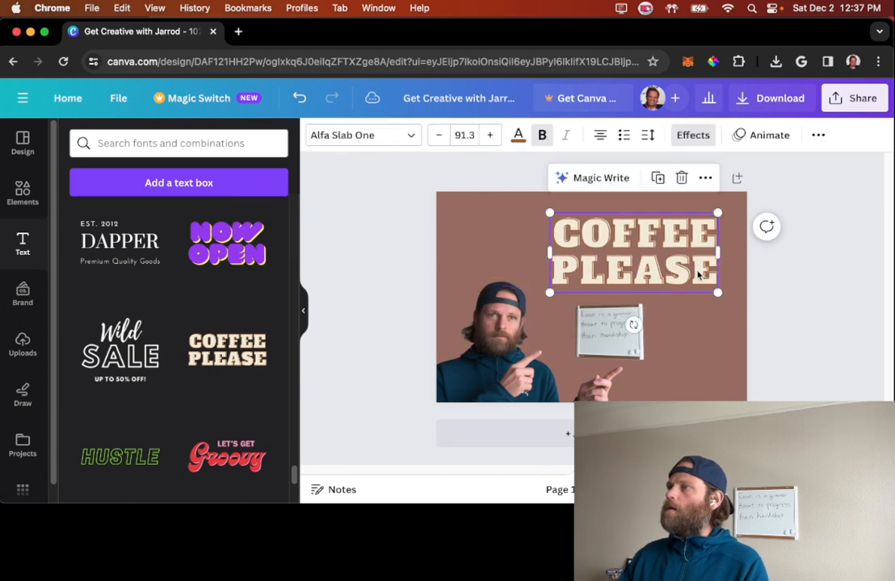
pyautogui.doubleClick(696, 271)
pyautogui.moveTo(696, 256); pyautogui.dragTo(533, 220)
pyautogui.write('GOAL')
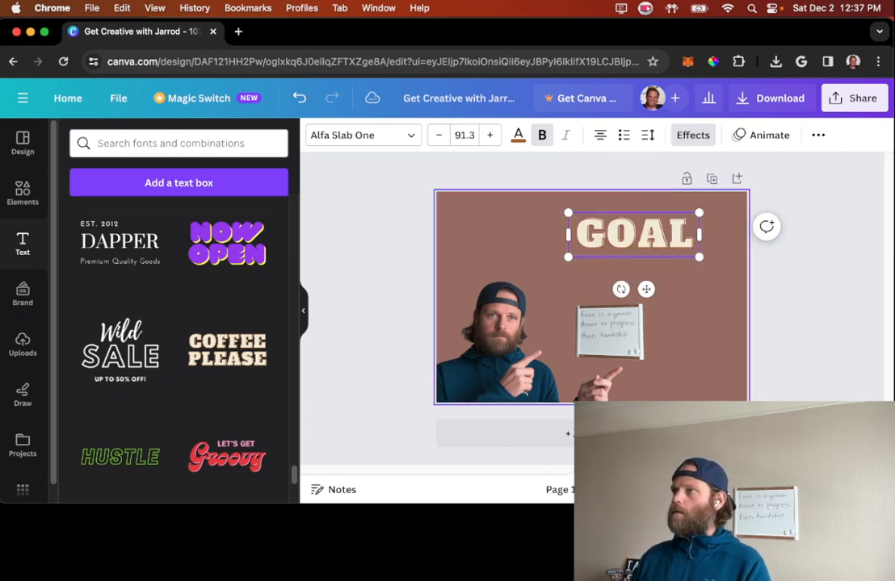
pyautogui.write(' SETTING')
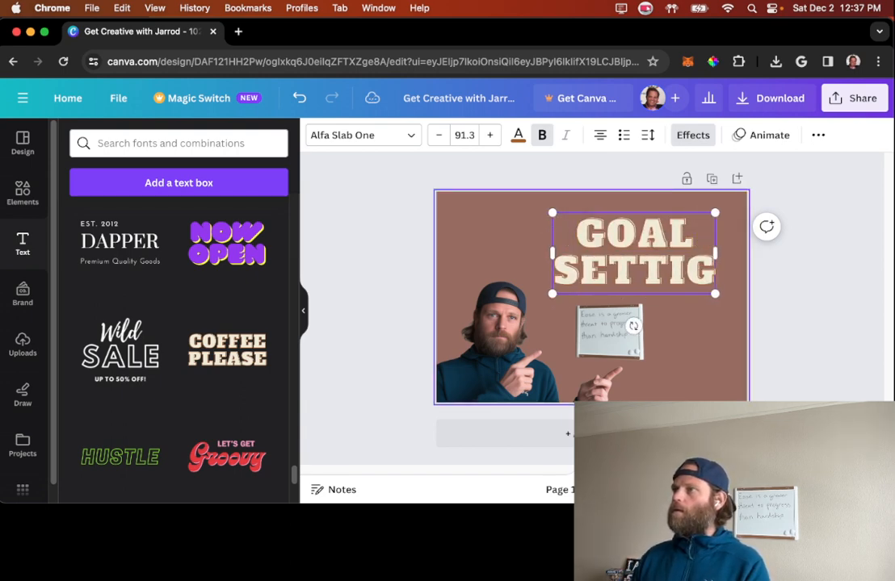
pyautogui.press('BackSpace')
pyautogui.write('NG')
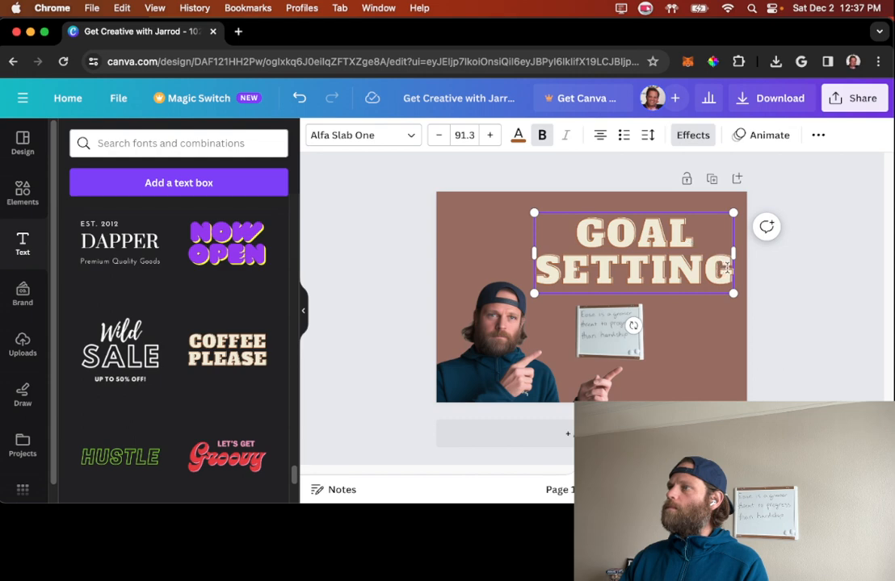
# Step: Left-align the "GOAL SETTING" heading and shift it slightly left above the whiteboard
pyautogui.doubleClick(727, 269)
pyautogui.click(599, 136)
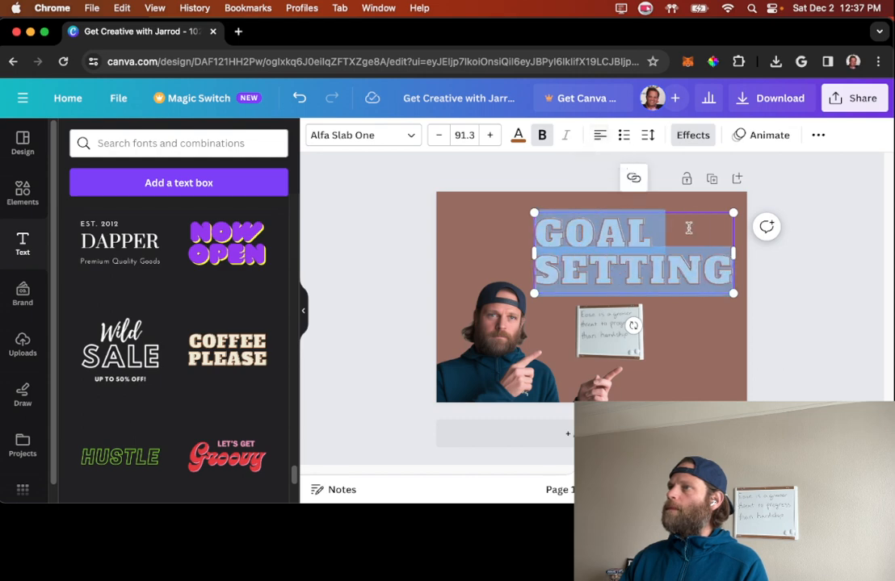
pyautogui.click(825, 341)
pyautogui.moveTo(620, 237)
pyautogui.mouseDown()
pyautogui.moveTo(629, 240)
pyautogui.moveTo(606, 237)
pyautogui.mouseUp()
pyautogui.click(832, 296)
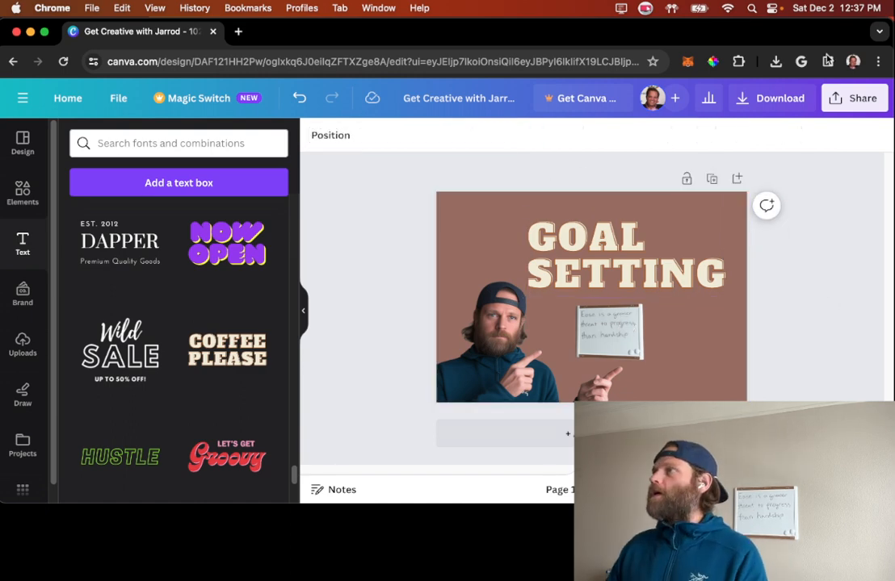
# Step: Download the design as a PNG and review the downloaded Get Creative with Jarrod.png in Preview
pyautogui.click(769, 98)
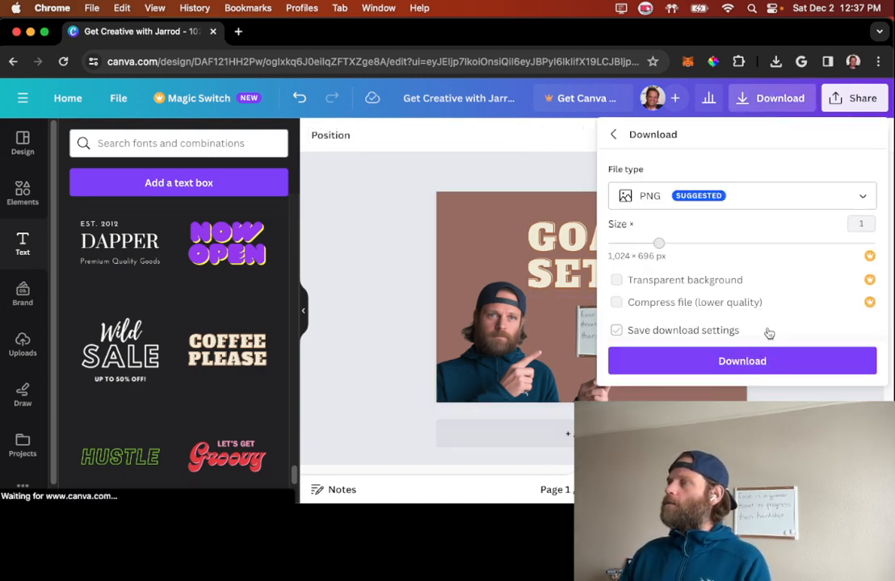
pyautogui.click(757, 362)
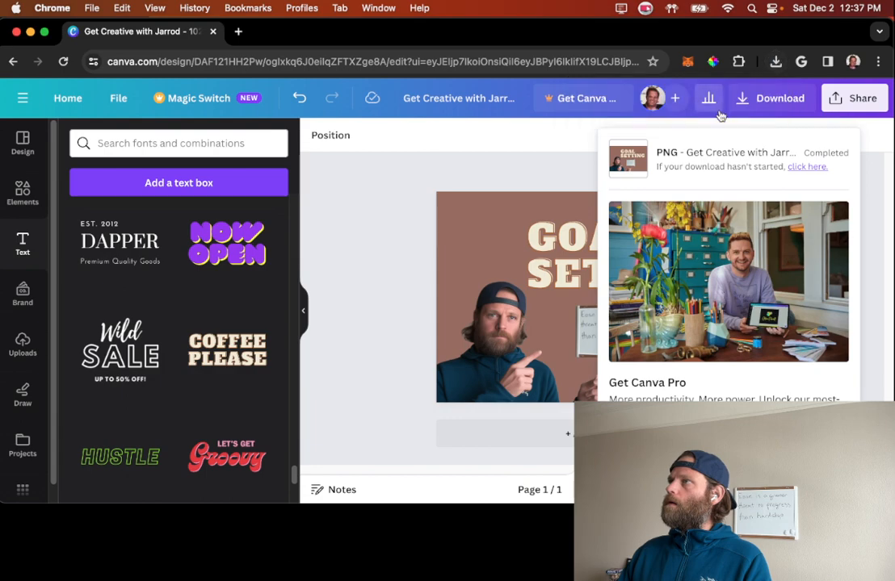
pyautogui.click(776, 63)
pyautogui.click(672, 121)
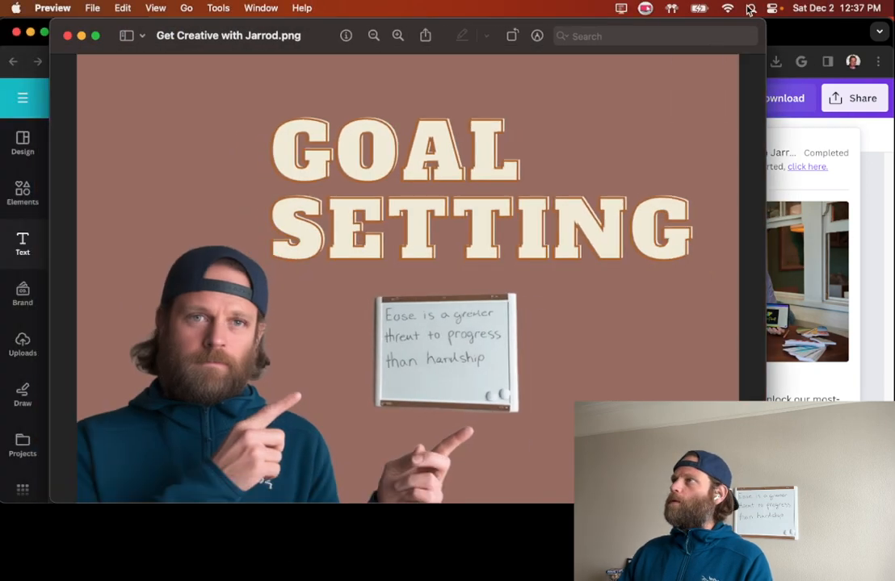
pyautogui.moveTo(765, 23); pyautogui.dragTo(554, 163)
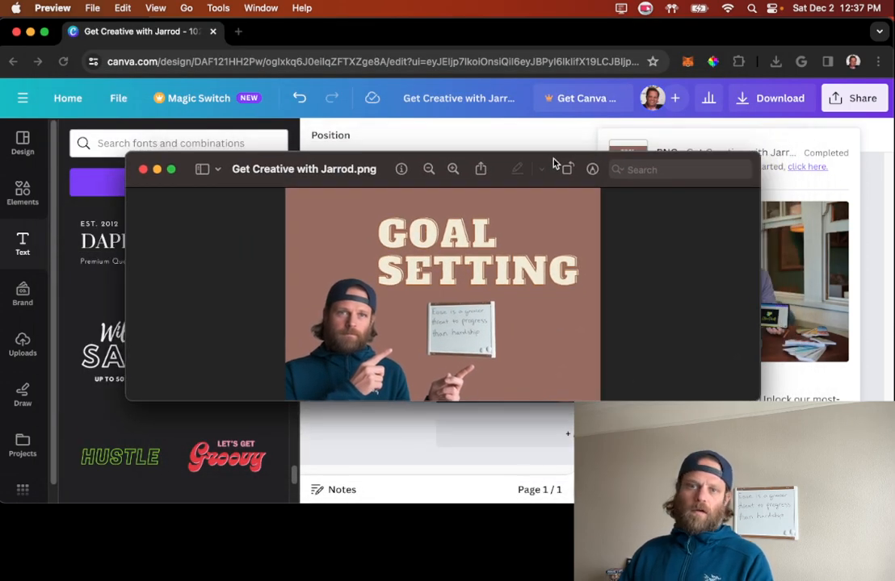
pyautogui.click(144, 170)
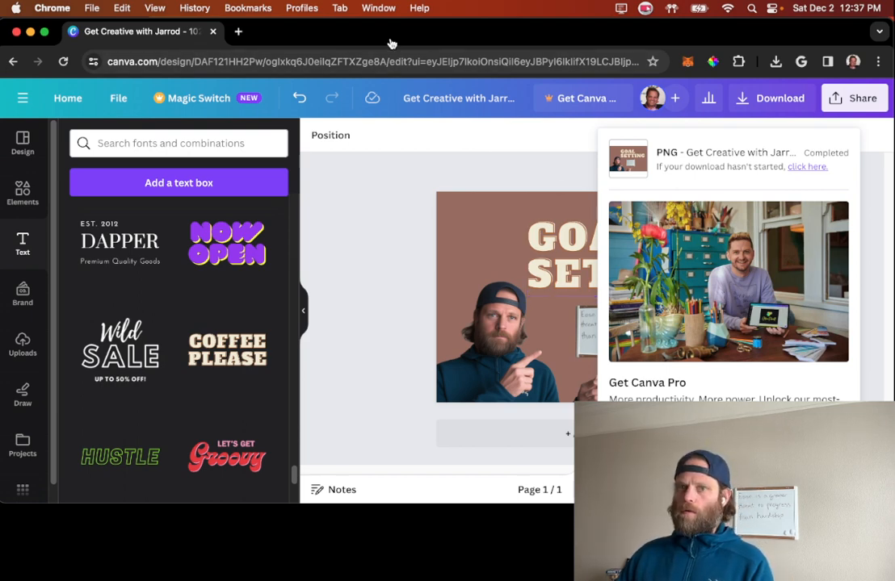
pyautogui.press('super+grave')
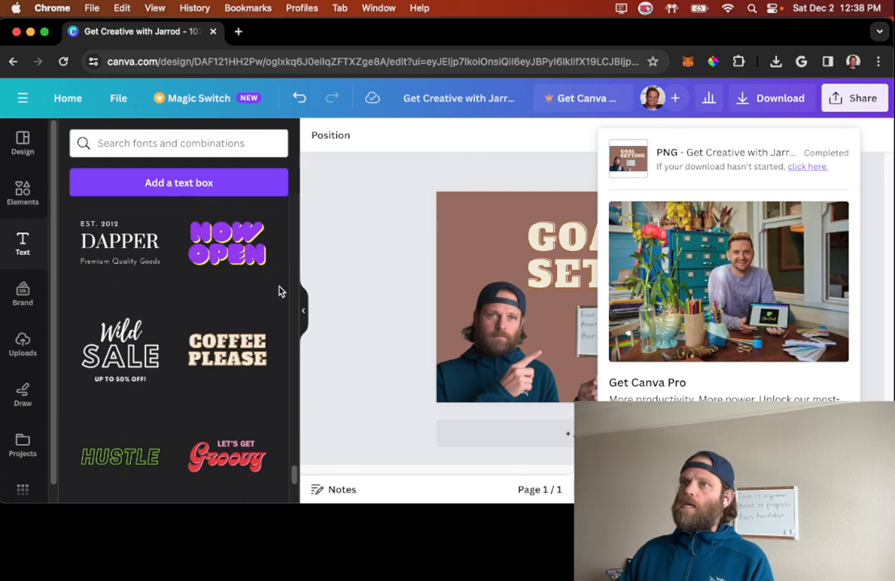
pyautogui.click(22, 190)
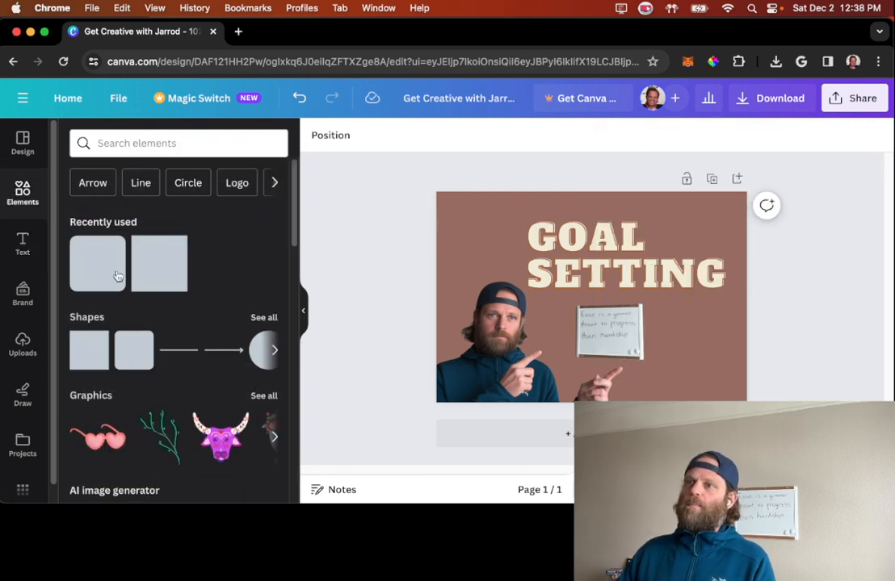
pyautogui.scroll(-3, 189, 392)
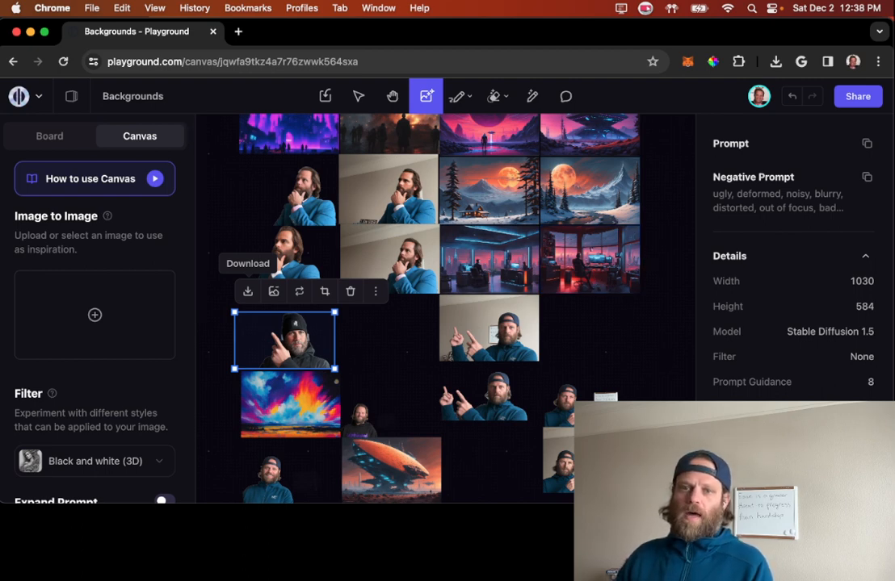
pyautogui.click(248, 291)
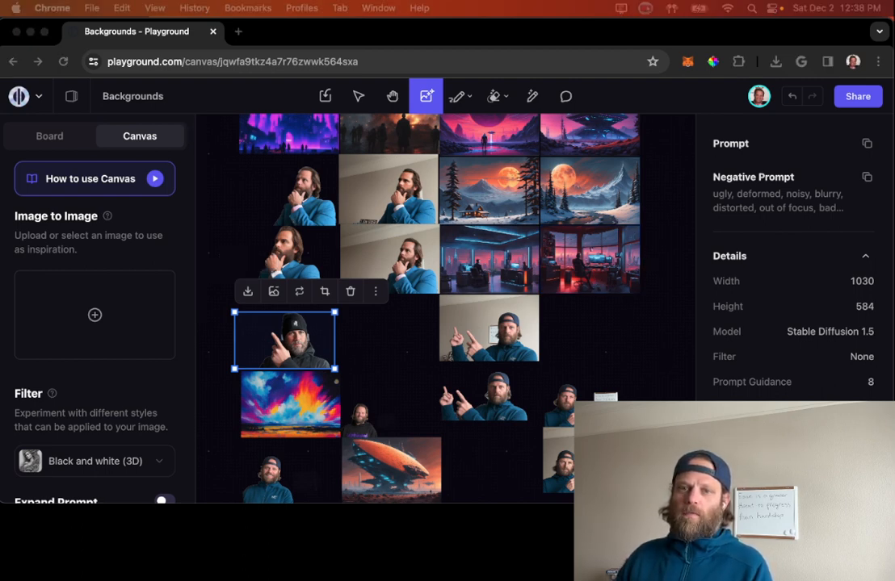